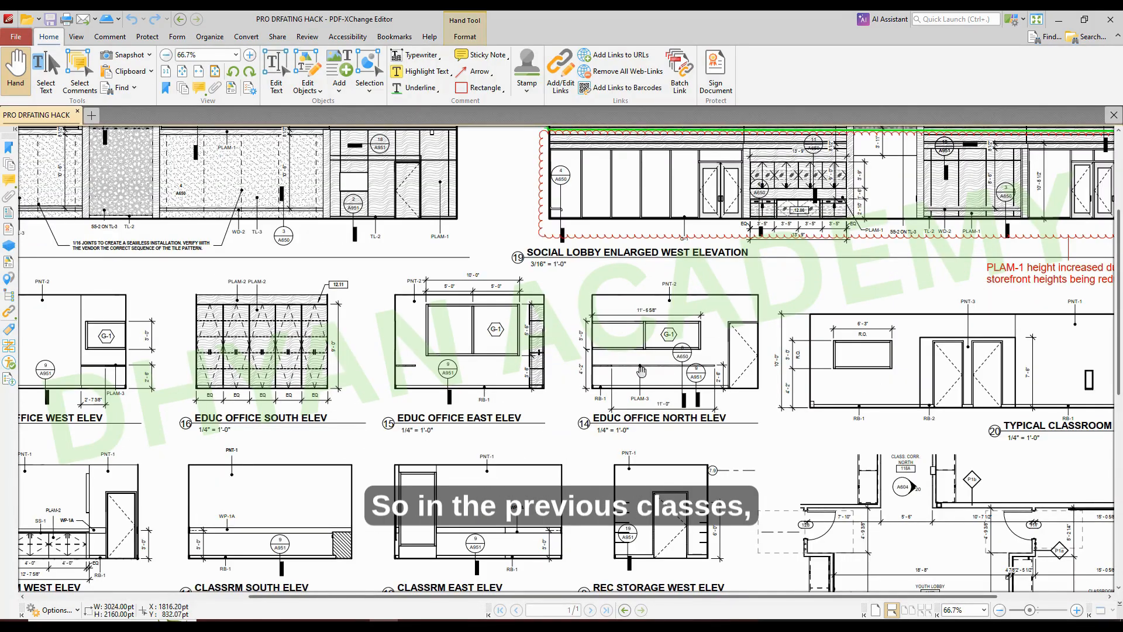
- Review the interior elevations and the enlarged youth lobby and education office plan on the PRO DRFATING HACK sheet
scroll(495, 469, "down", 1, "ctrl")
scroll(495, 469, "down", 1, "ctrl")
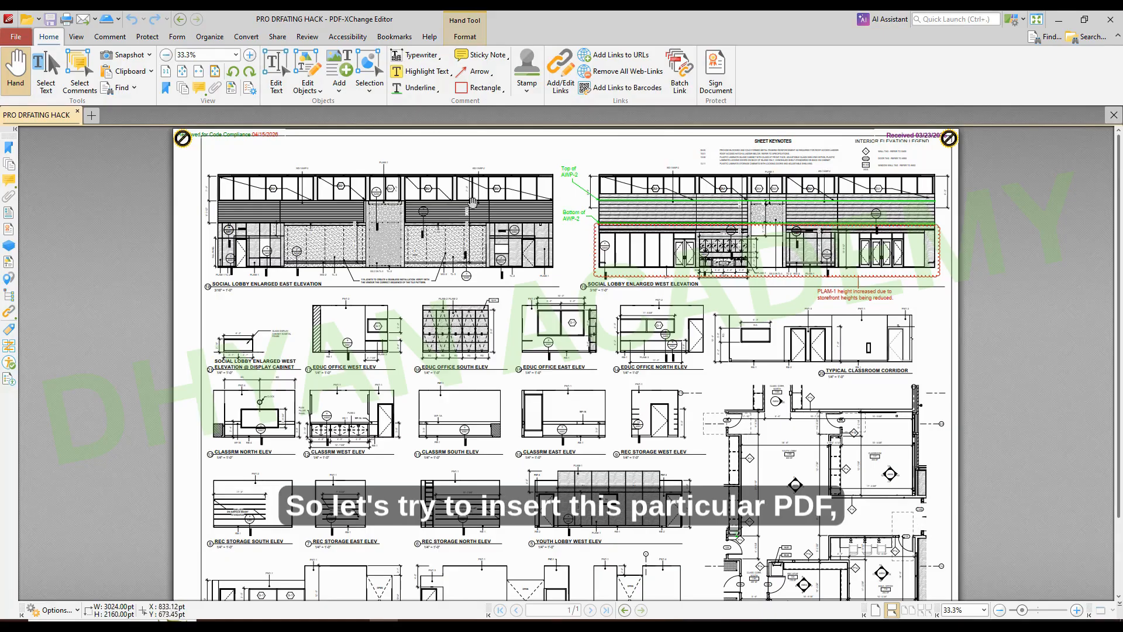
scroll(469, 186, "down", 1, "ctrl")
scroll(720, 468, "up", 1, "ctrl")
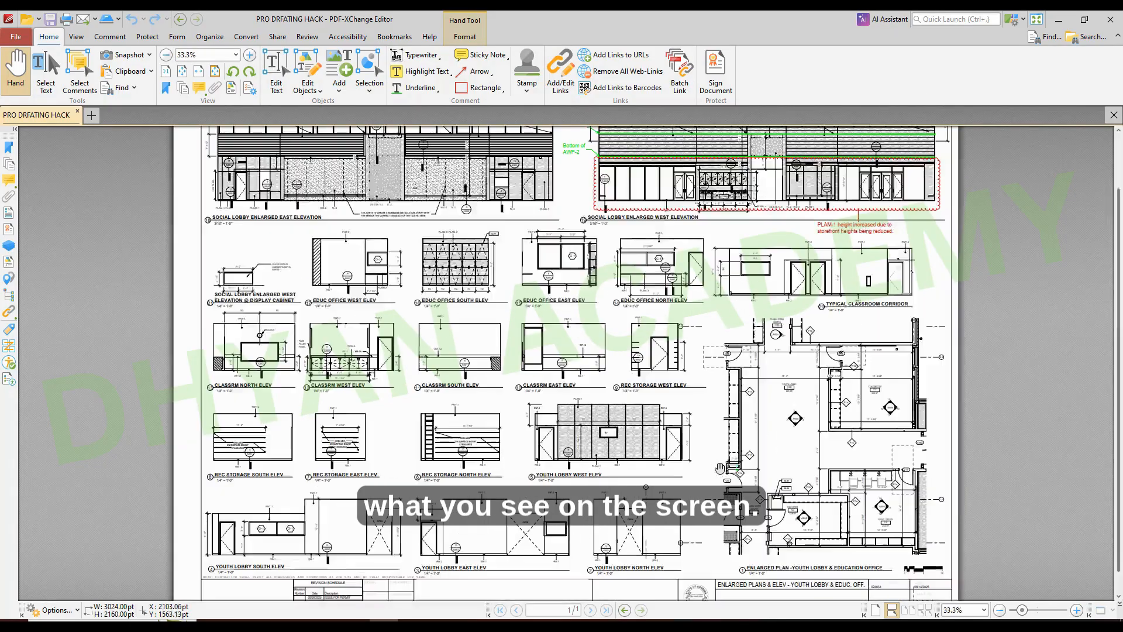
scroll(720, 459, "up", 2)
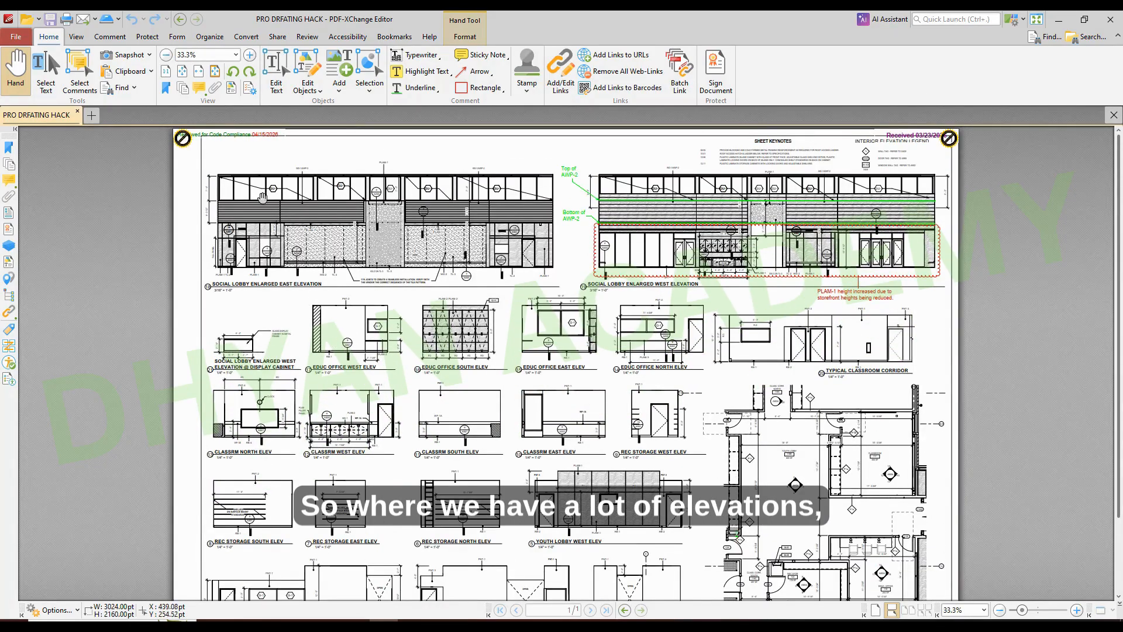
scroll(274, 196, "up", 3, "ctrl")
scroll(288, 220, "down", 4, "ctrl")
scroll(732, 516, "up", 3, "ctrl")
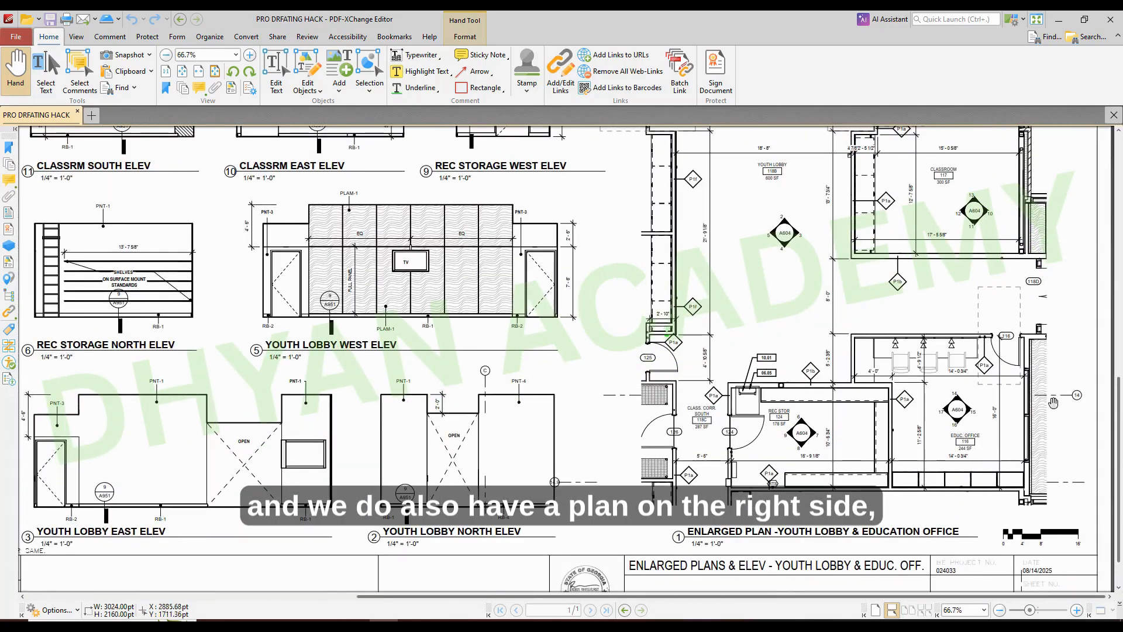
scroll(1045, 408, "up", 3, "ctrl")
scroll(942, 515, "down", 2, "ctrl")
scroll(942, 511, "up", 3)
scroll(935, 511, "up", 5)
left_click_drag(898, 510, 1014, 508)
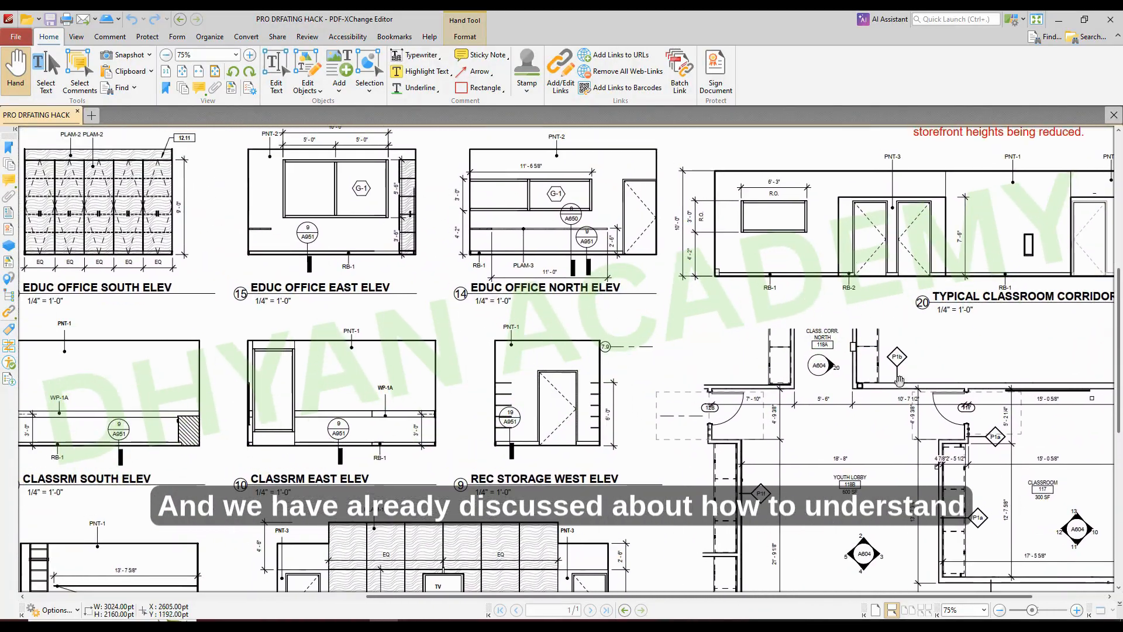
scroll(623, 401, "down", 1, "ctrl")
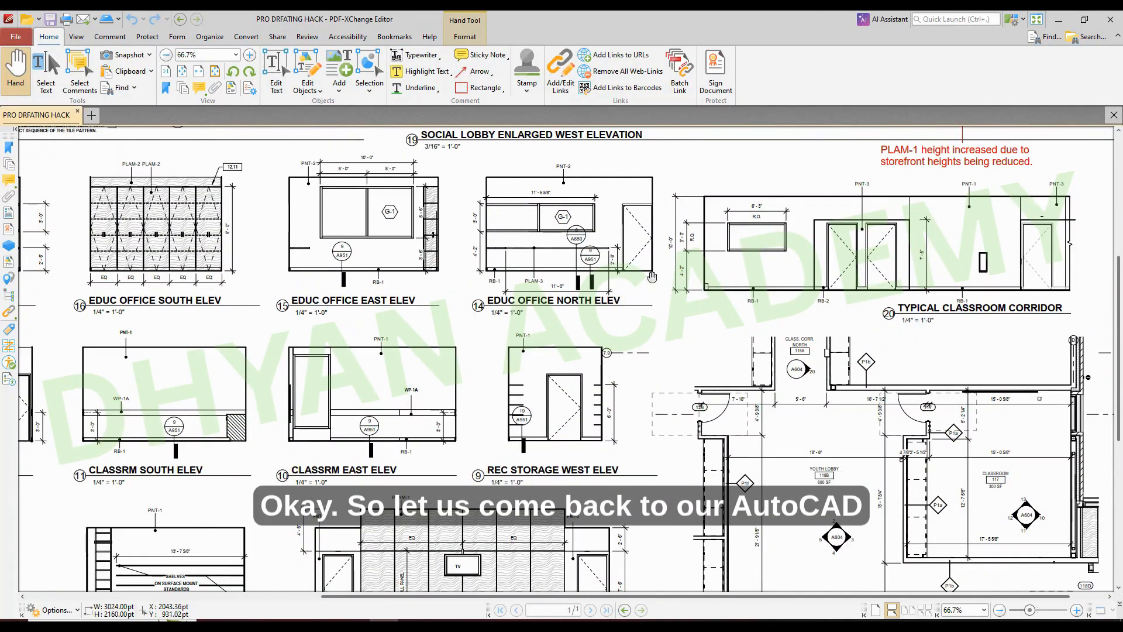
scroll(651, 362, "down", 1, "ctrl")
- Switch to AutoCAD and start attaching a PDF through the external references
left_click(356, 620)
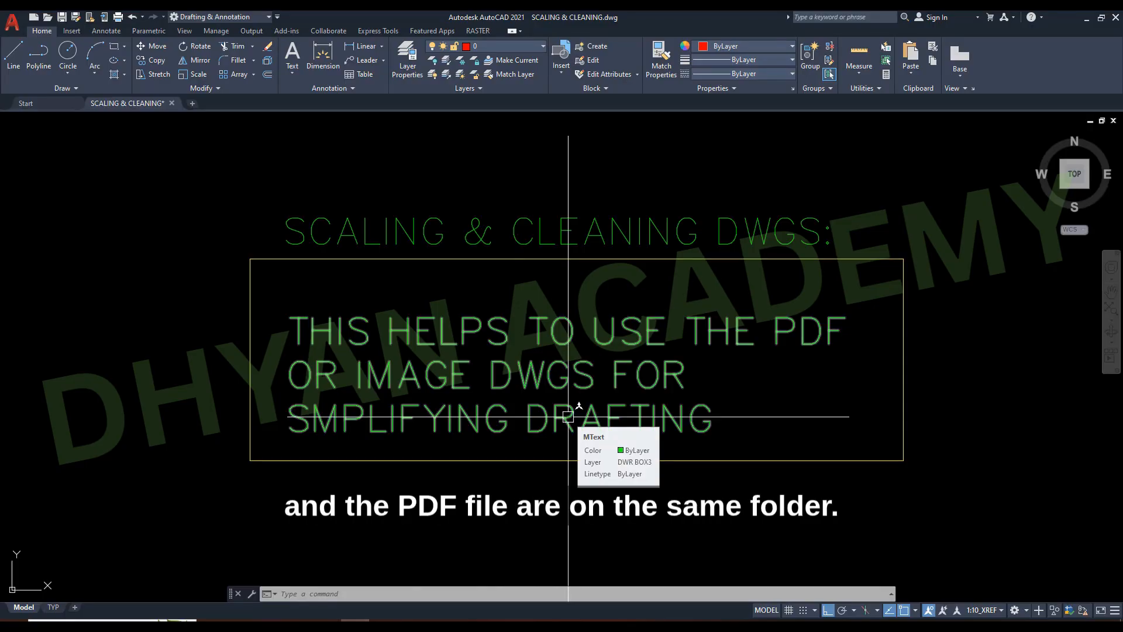
type("IM")
key("Return")
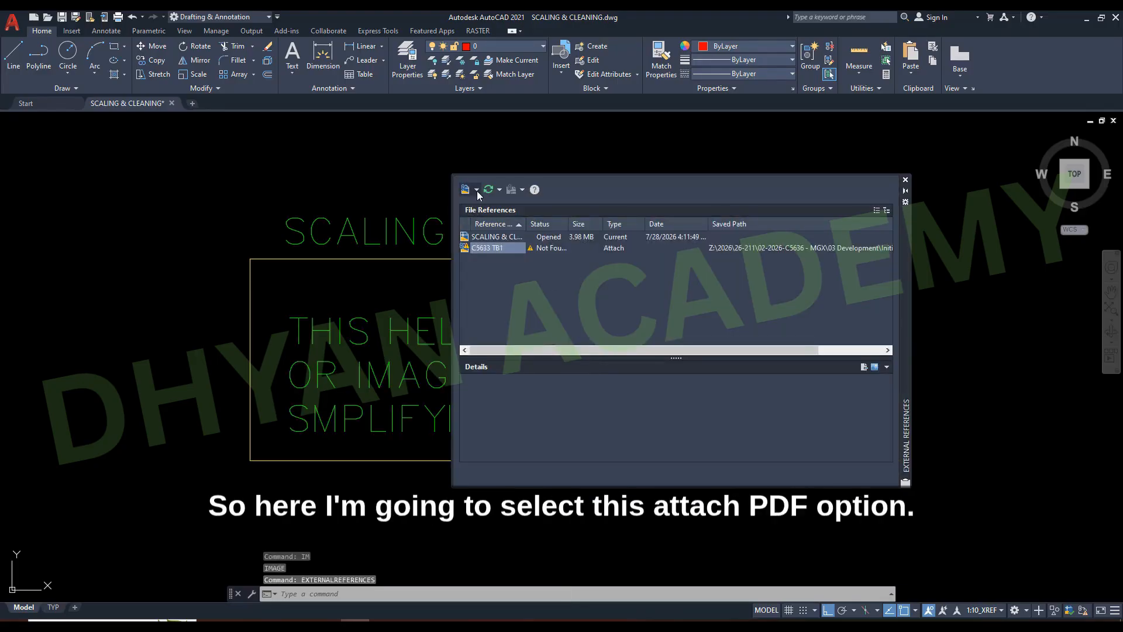
left_click(477, 189)
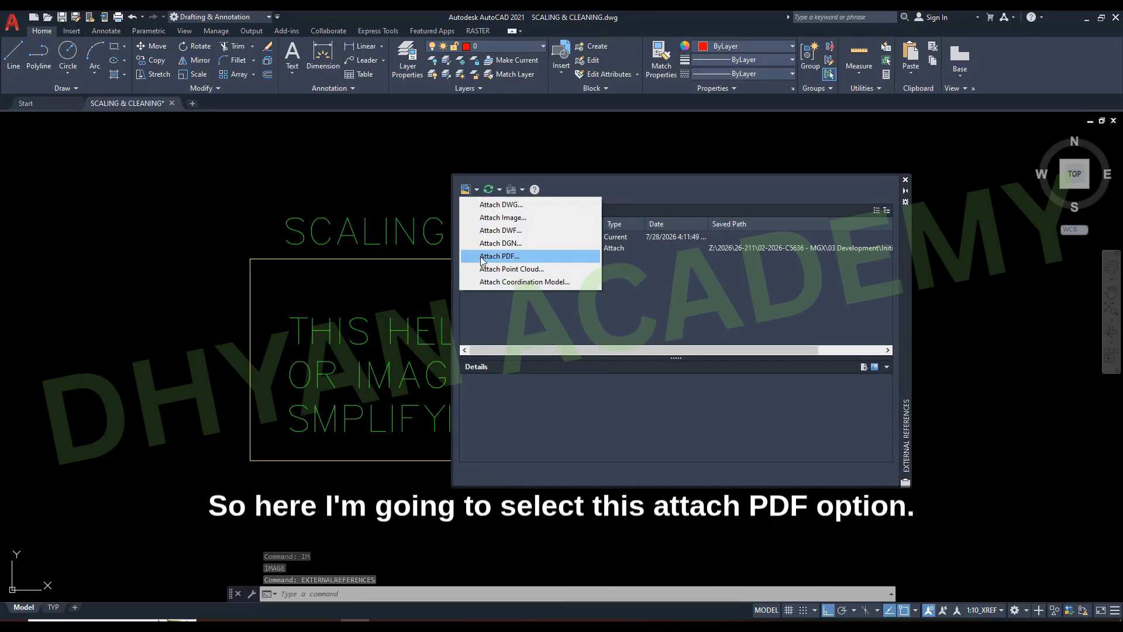
left_click(492, 256)
- Attach page 1 of PRO DRFATING HACK from the SCALING & CLEANING PDFS, JULY 28 folder as an underlay, and close the external references
left_click(496, 191)
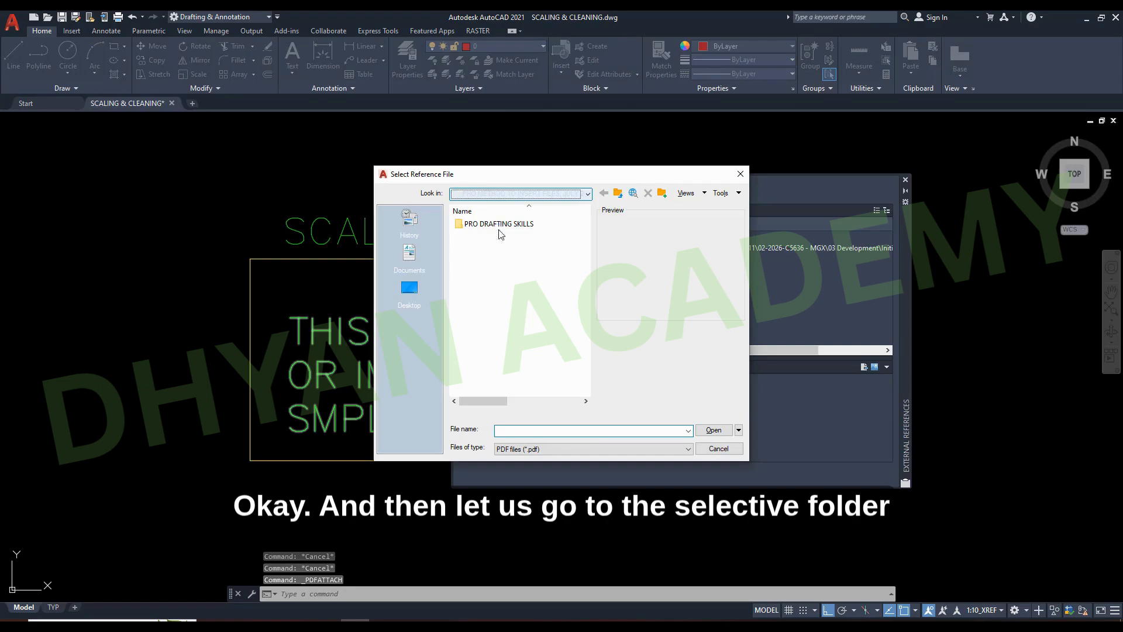
left_click(507, 244)
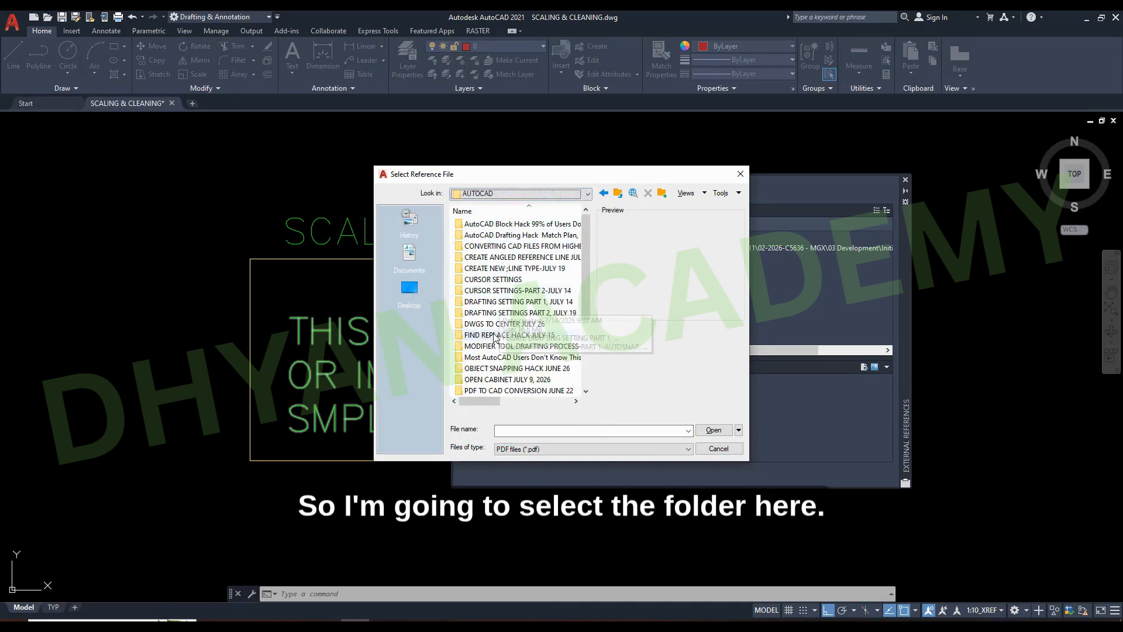
scroll(495, 336, "down", 3)
double_click(497, 357)
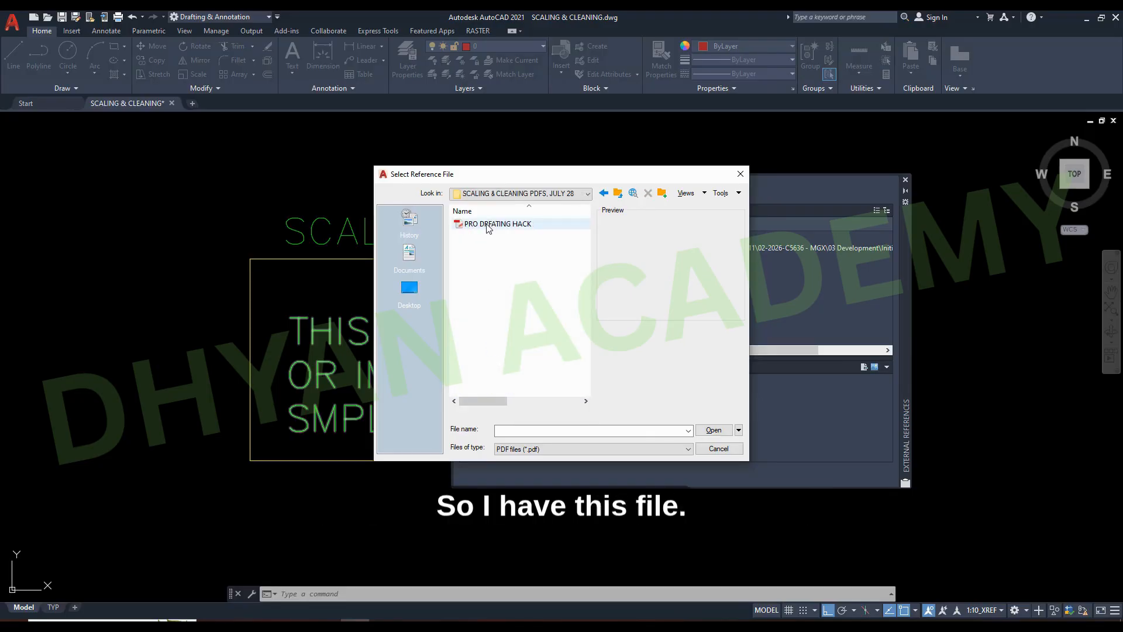
left_click(498, 224)
left_click(715, 432)
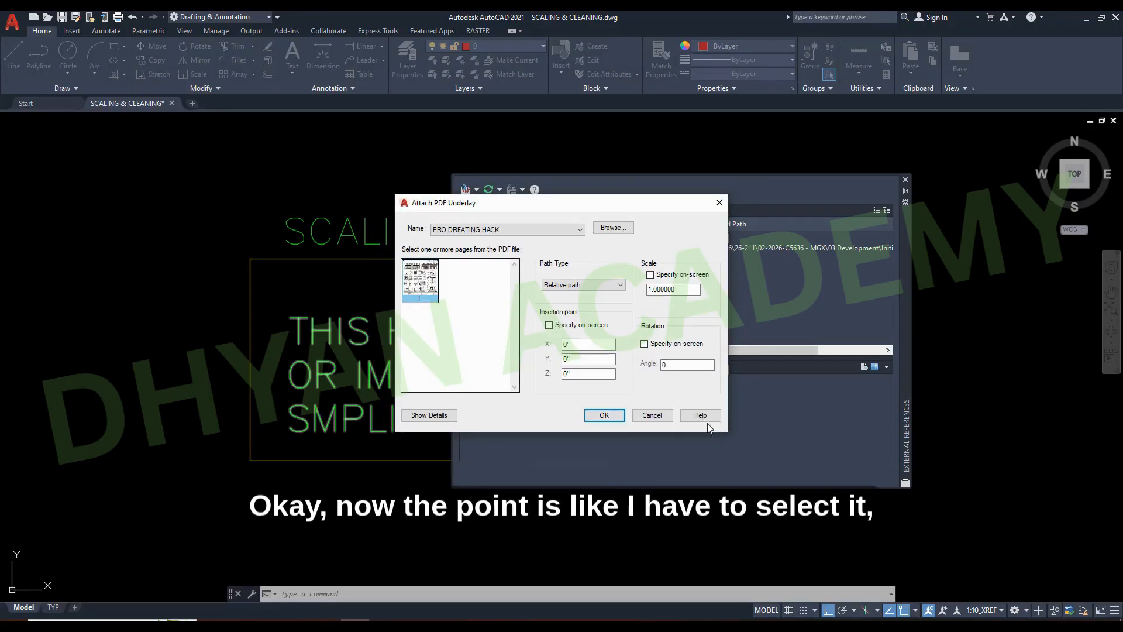
left_click(605, 415)
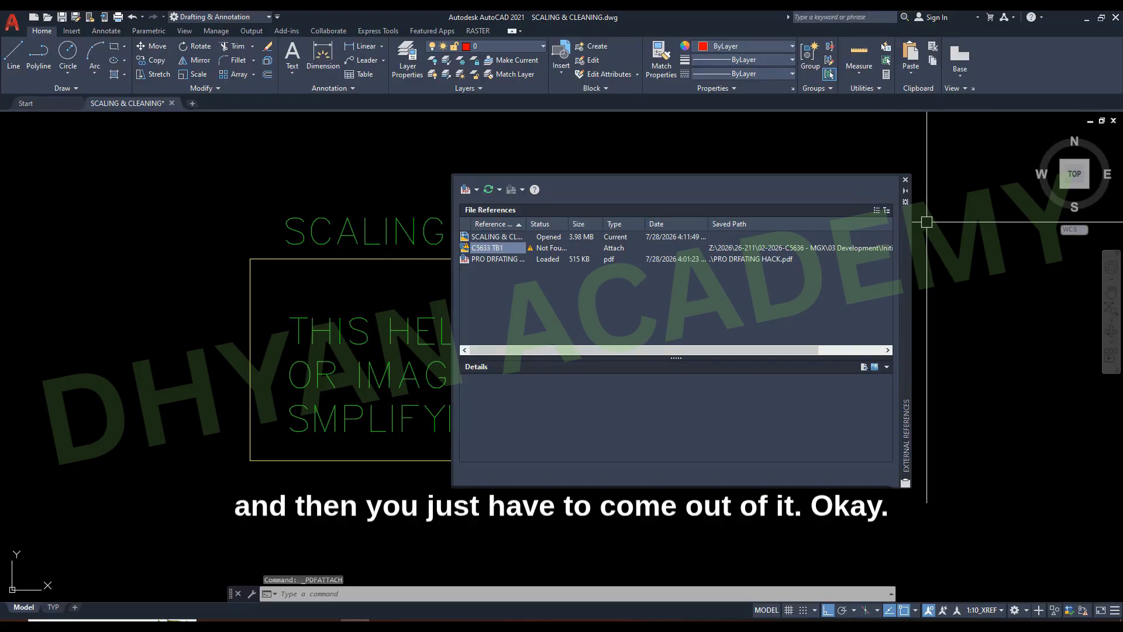
left_click(905, 179)
- Locate the attached PDF underlay in model space and inspect its elevations and enlarged plan
scroll(377, 321, "down", 8)
scroll(351, 336, "up", 8)
left_click(854, 304)
left_click(549, 375)
scroll(230, 368, "down", 5)
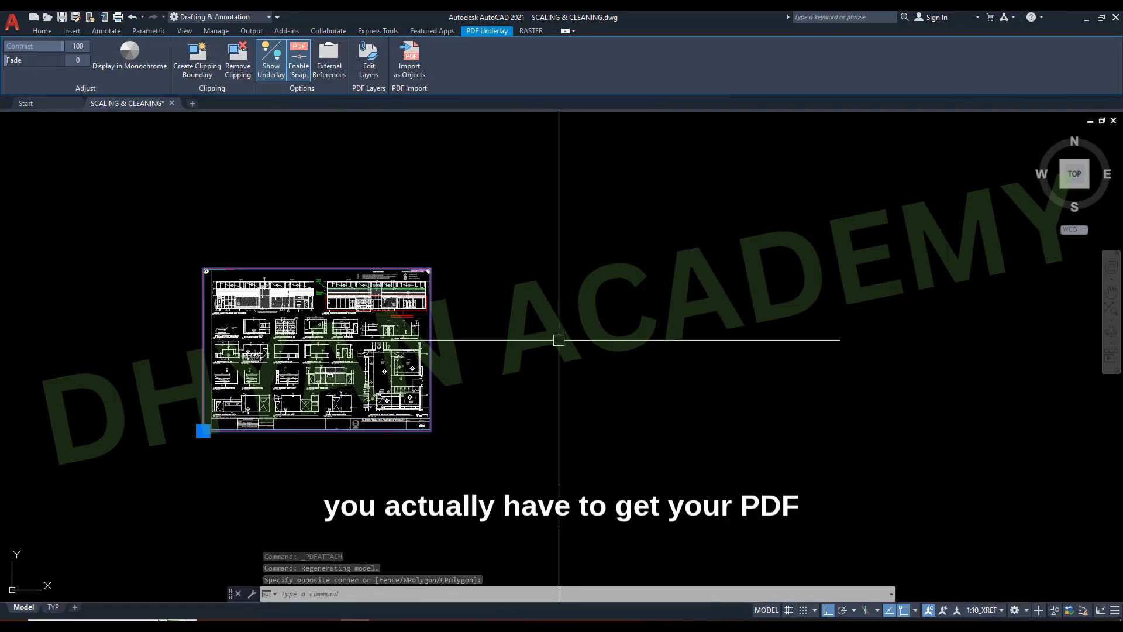
key("Escape")
scroll(393, 413, "up", 4)
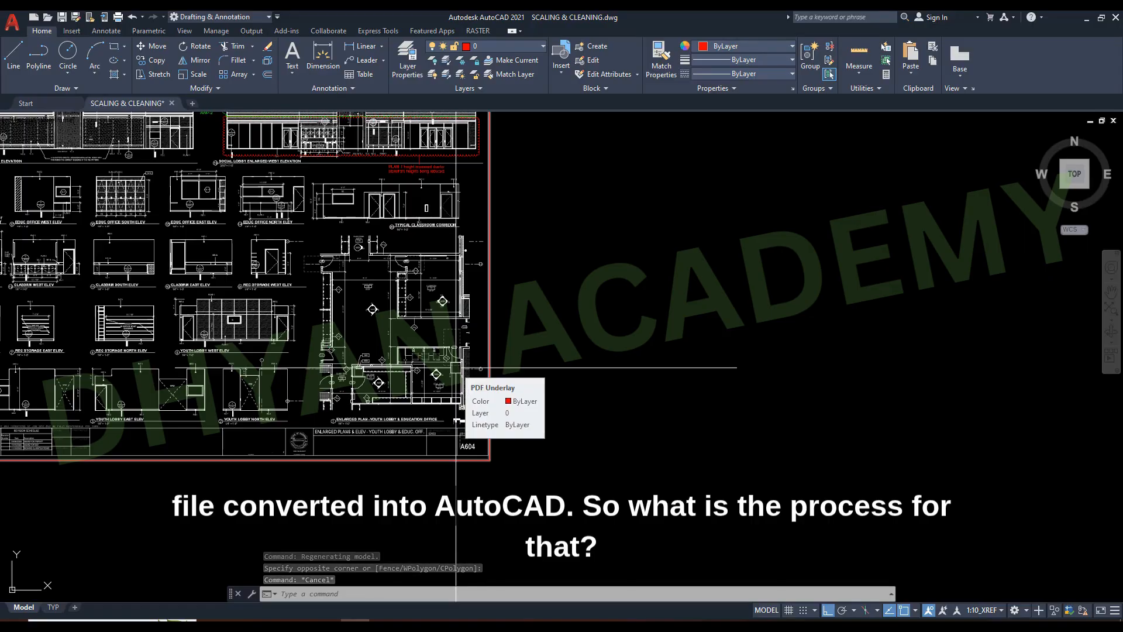
scroll(614, 478, "down", 2)
mouse_move(581, 438)
middle_mouse_down()
mouse_move(486, 419)
mouse_move(401, 423)
middle_mouse_up()
middle_click_drag(306, 352, 325, 350)
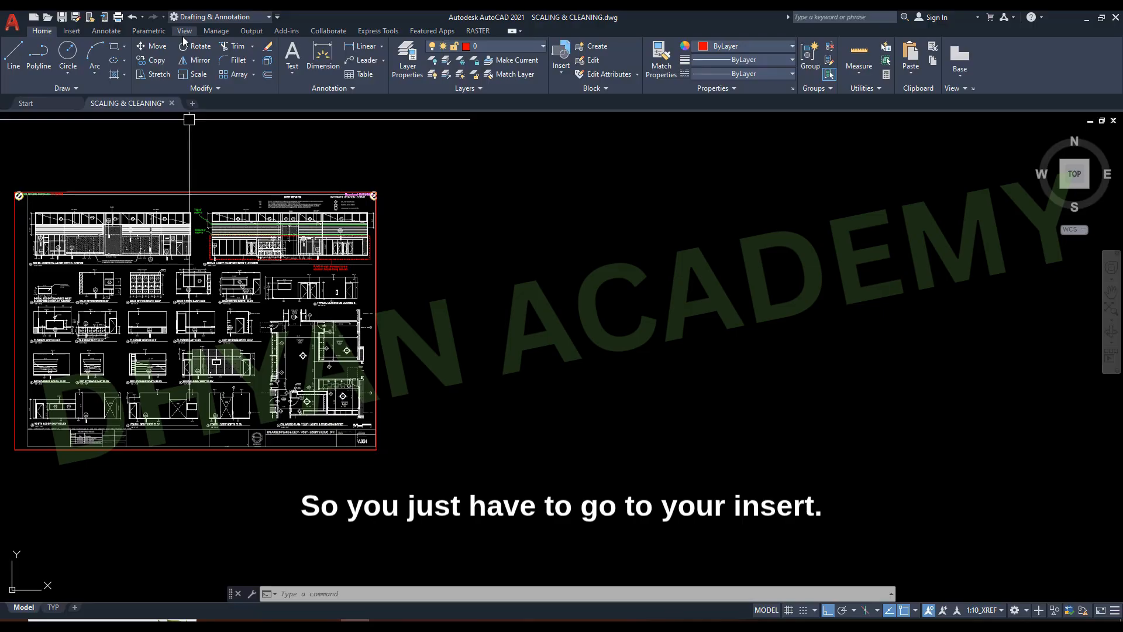
- Start a PDF Import and browse to the AUTOCAD folder inside SOCIAL MEDIA UPLOADS
left_click(72, 32)
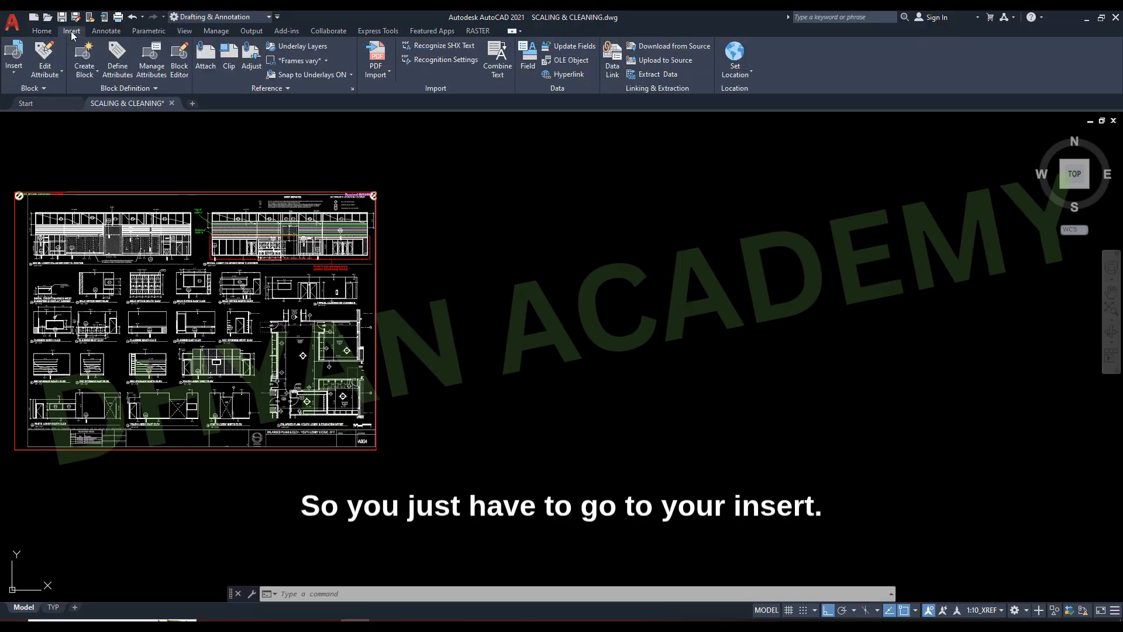
left_click(376, 76)
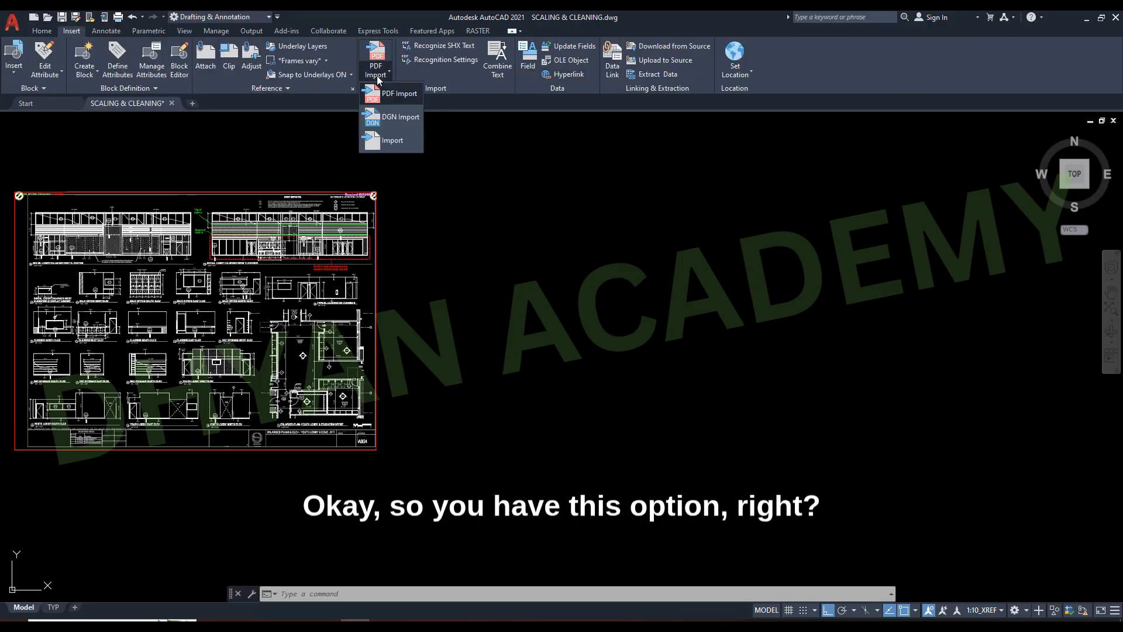
left_click(391, 94)
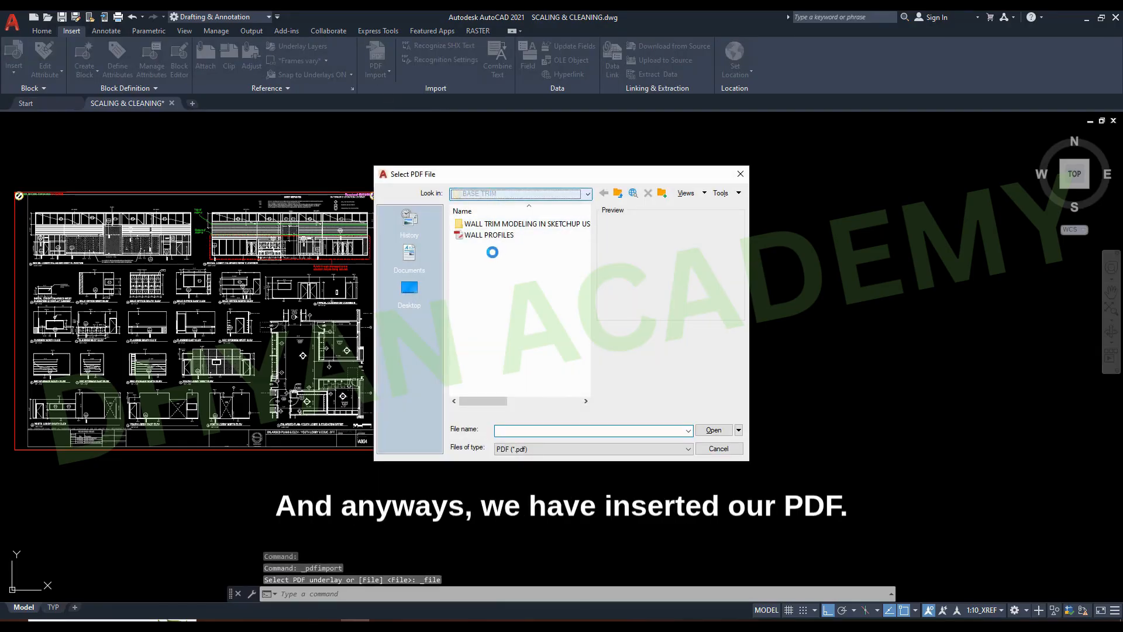
left_click(509, 194)
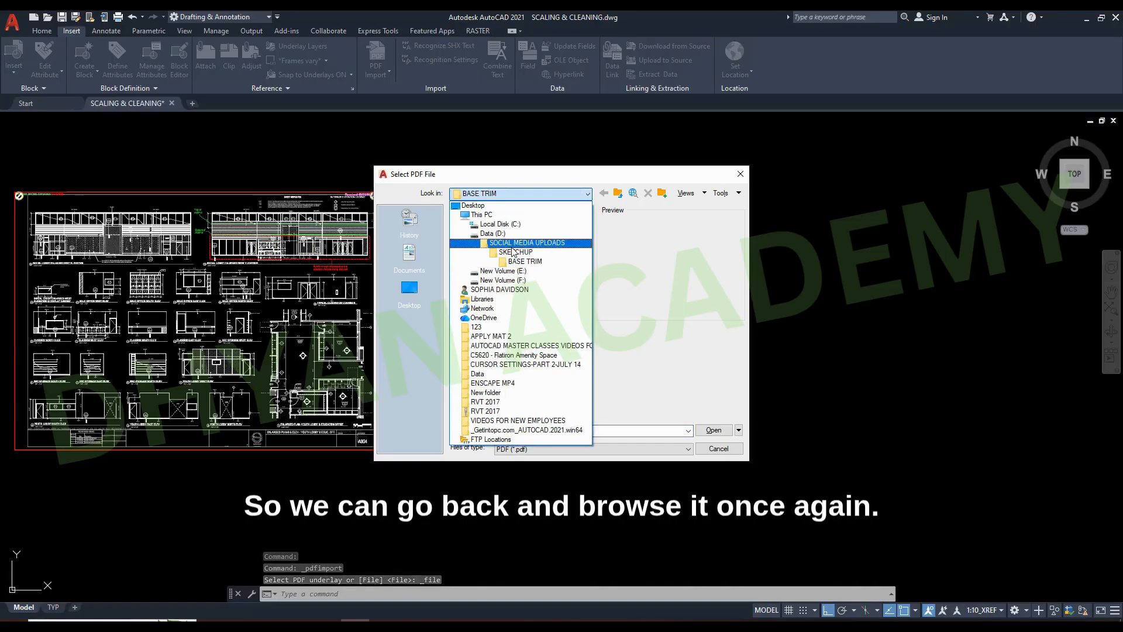
left_click(506, 240)
double_click(480, 224)
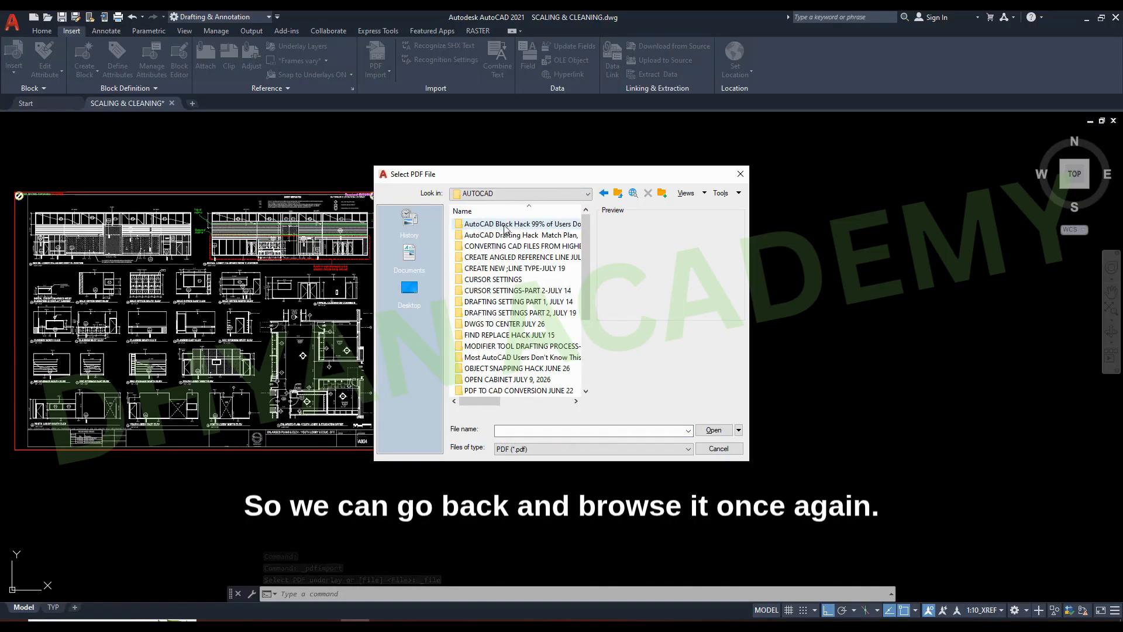
- Import the PRO DRFATING HACK PDF from the SCALING & CLEANING PDFS, JULY 28 folder
scroll(497, 345, "down", 4)
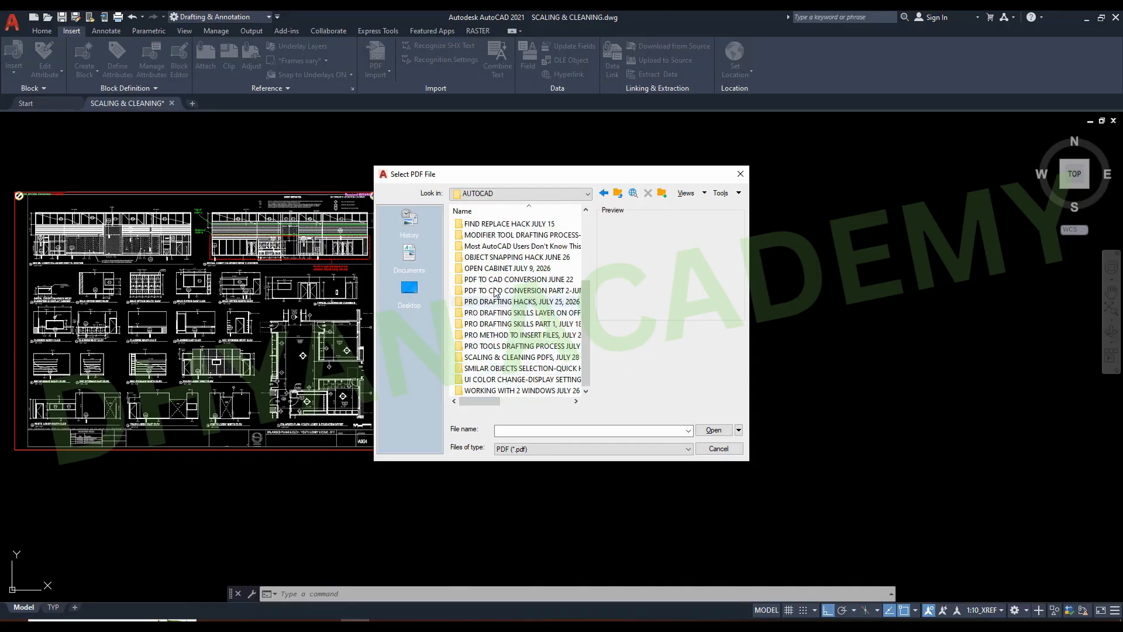
scroll(494, 275, "up", 4)
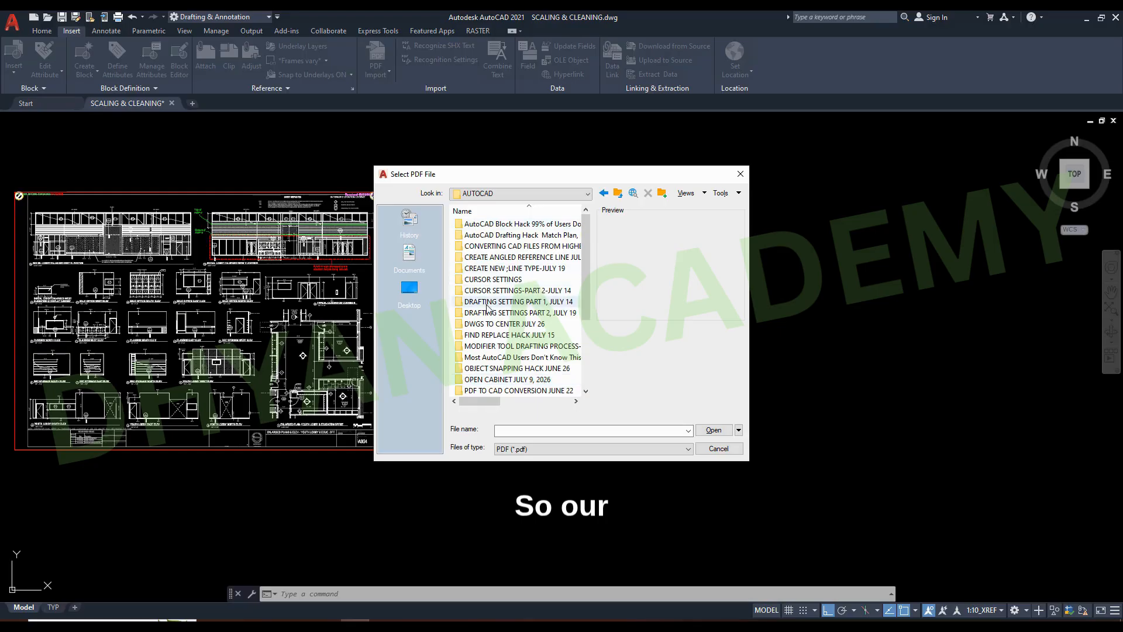
scroll(490, 369, "down", 1)
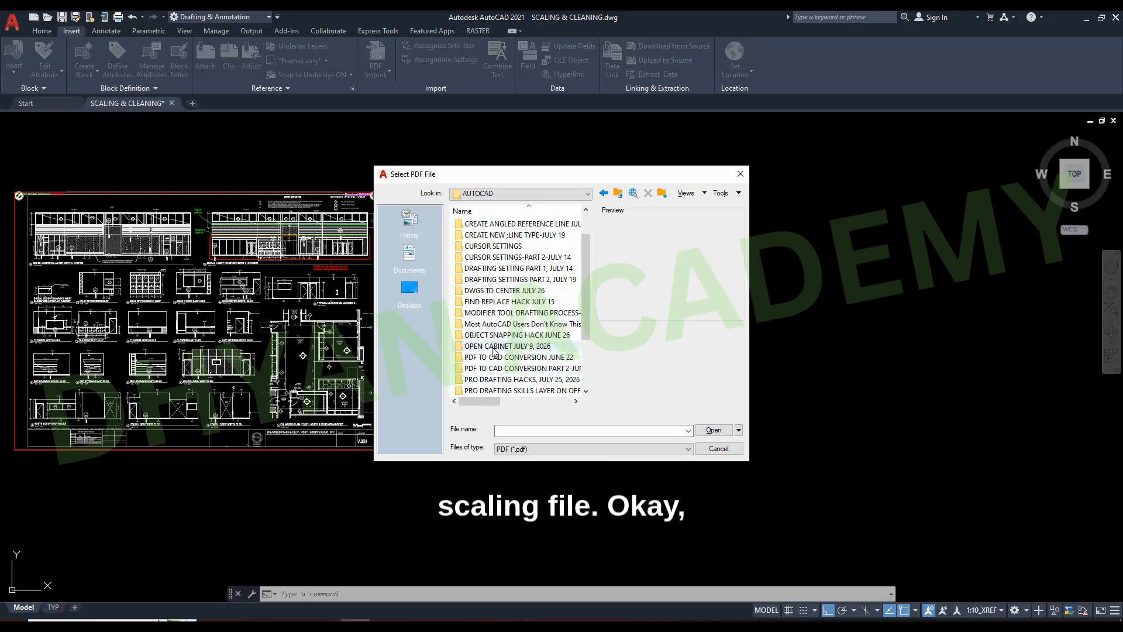
scroll(493, 304, "up", 1)
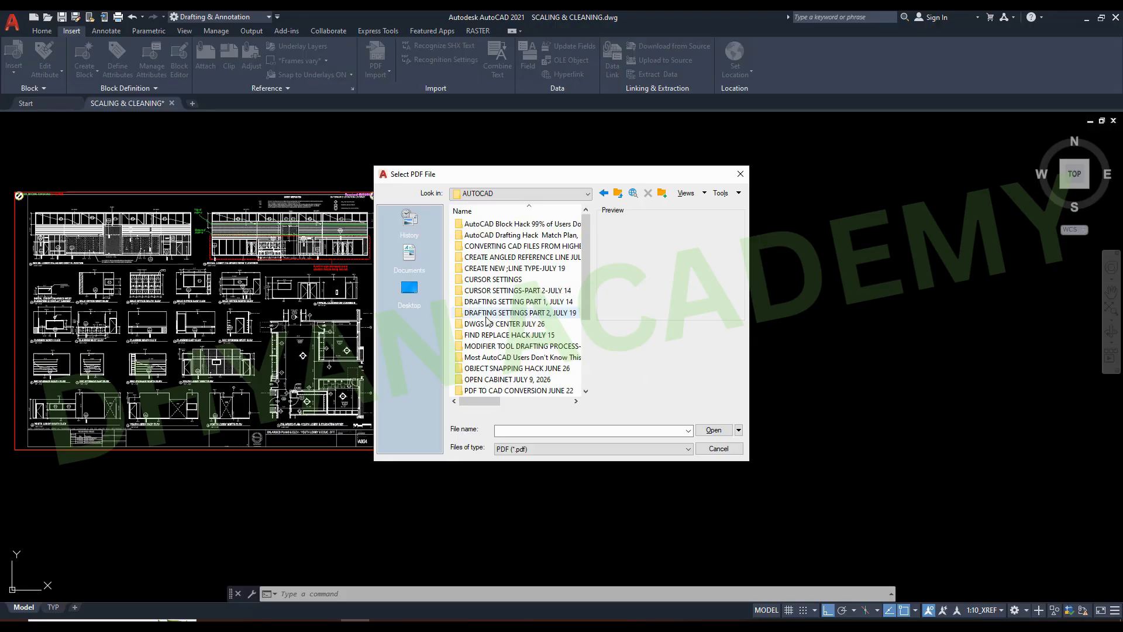
scroll(490, 349, "down", 1)
scroll(491, 349, "down", 2)
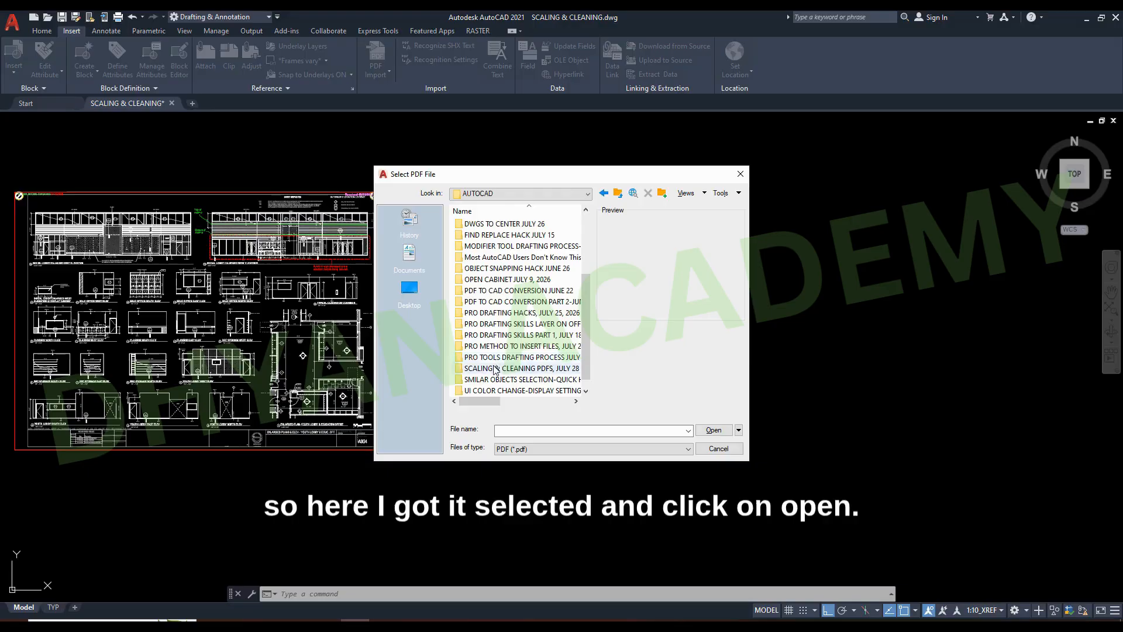
double_click(497, 368)
left_click(500, 225)
left_click(714, 430)
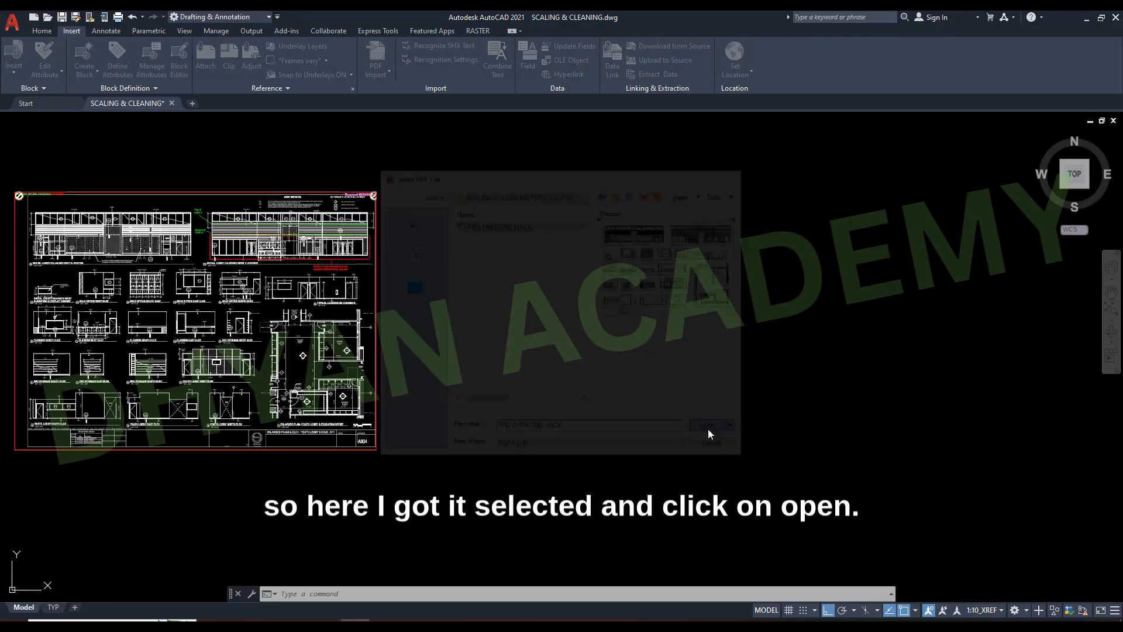
left_click(431, 408)
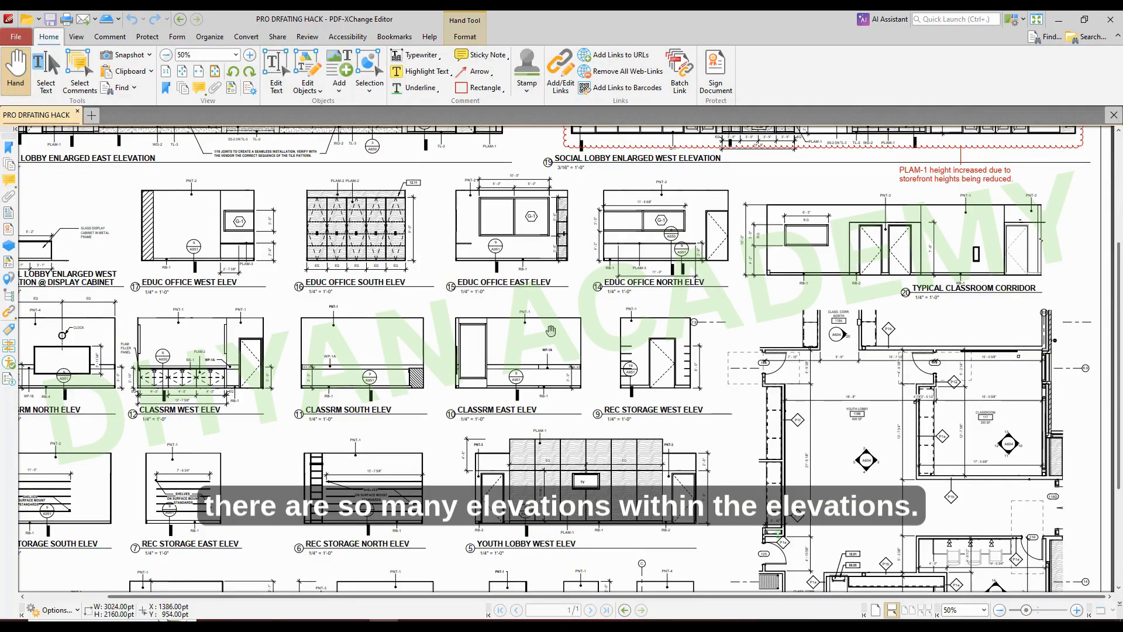
- Examine the tags, hatches, linetypes and dimensions of the Social Lobby Enlarged East Elevation and the surrounding elevations on the PDF sheet
scroll(189, 180, "down", 3, "ctrl")
scroll(189, 180, "up", 3, "ctrl")
scroll(189, 179, "up", 4, "ctrl")
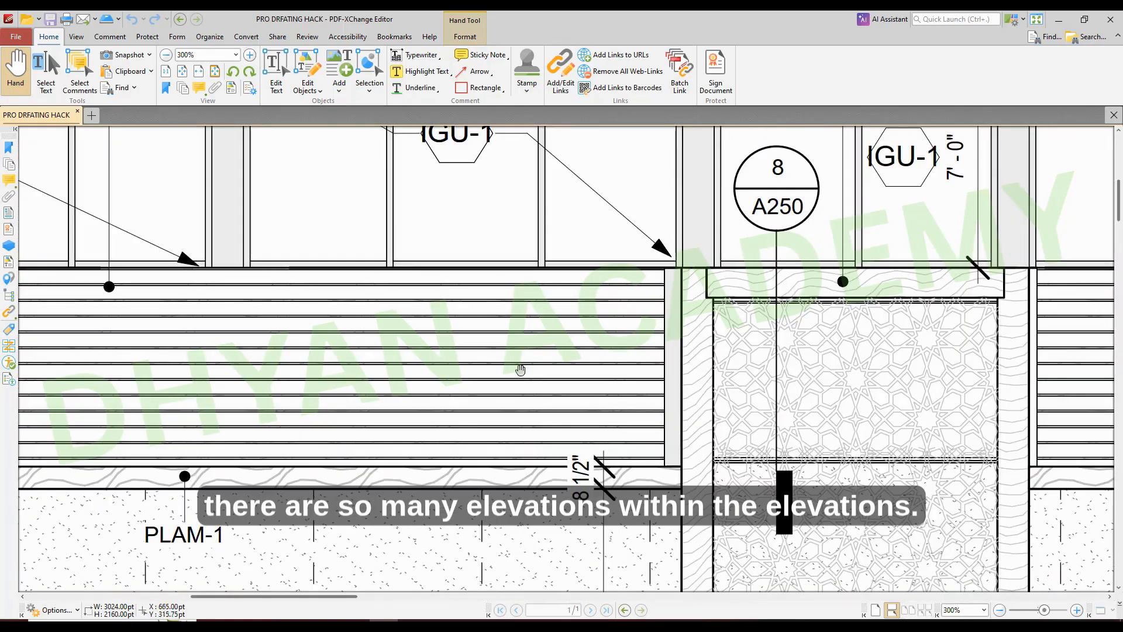
scroll(515, 365, "down", 3, "ctrl")
scroll(200, 363, "down", 3)
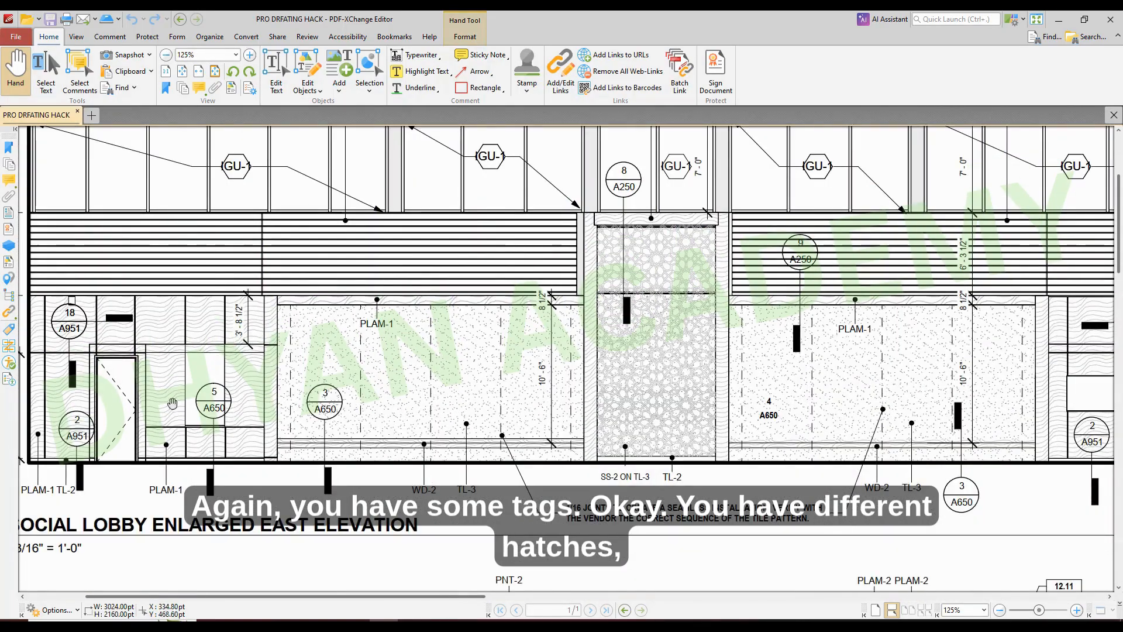
scroll(200, 364, "up", 4, "ctrl")
scroll(283, 371, "down", 5, "ctrl")
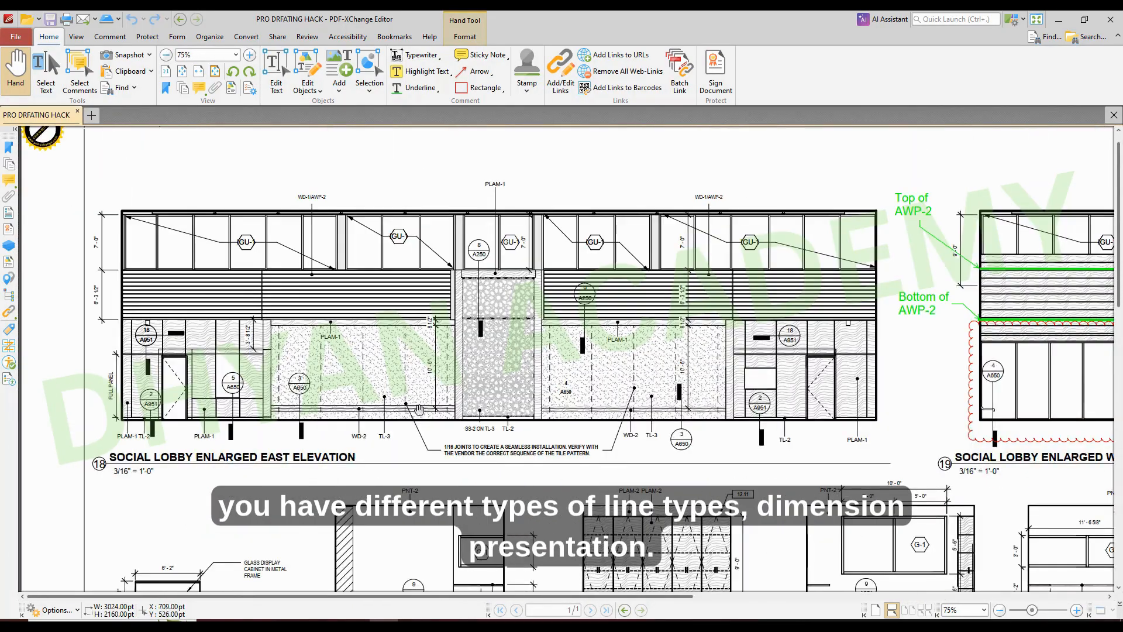
scroll(414, 405, "up", 4, "ctrl")
scroll(510, 432, "down", 3, "ctrl")
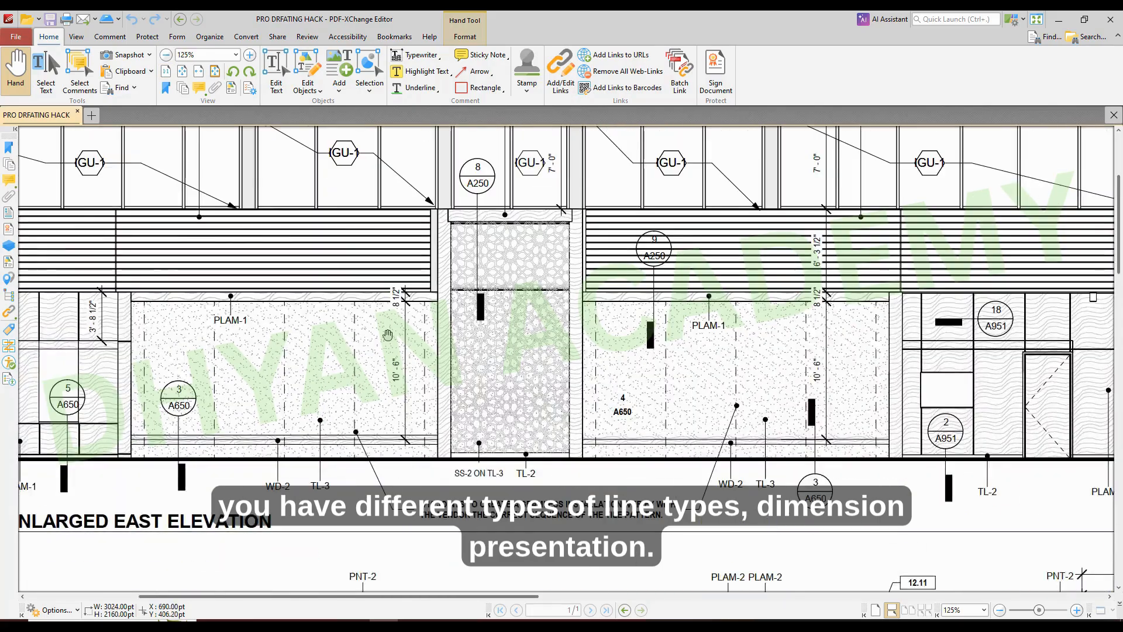
scroll(460, 397, "down", 2, "ctrl")
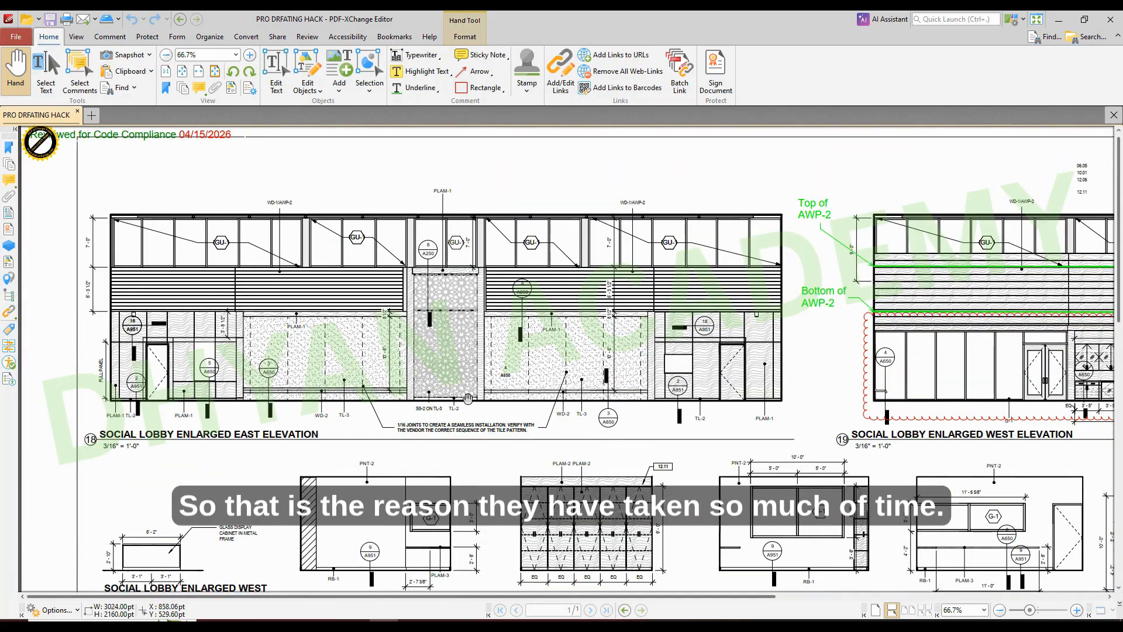
scroll(554, 441, "down", 2, "ctrl")
scroll(759, 403, "down", 3)
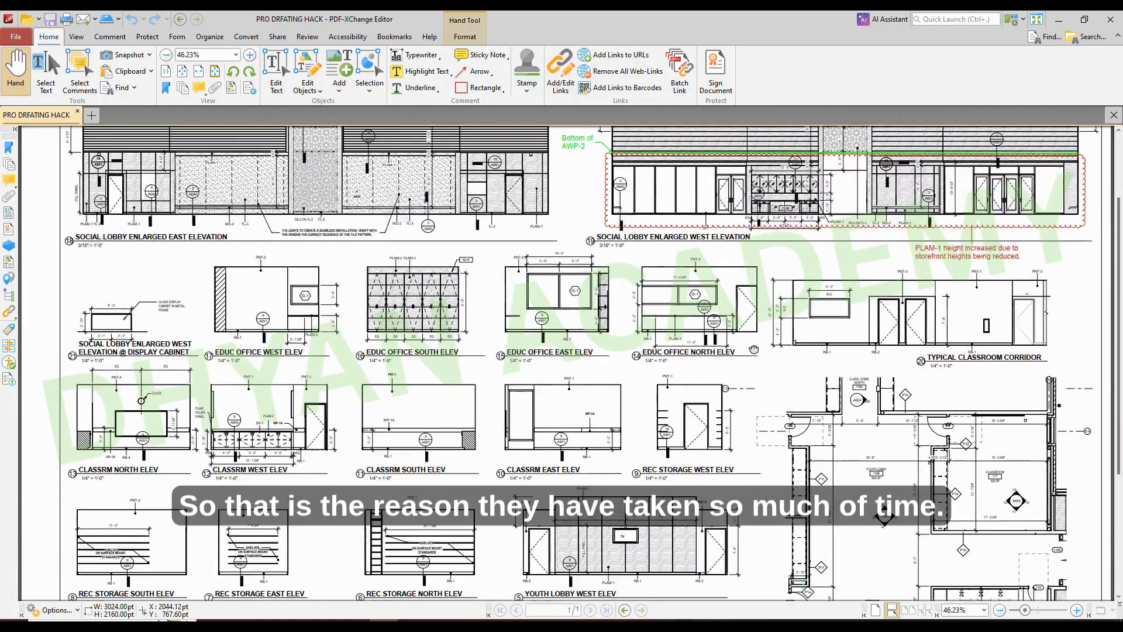
- Examine the Educ Office elevations, the Typical Classroom Corridor and the neighbouring elevations on the PDF sheet to choose drawings to convert
left_click_drag(771, 221, 766, 155)
left_click_drag(705, 403, 709, 624)
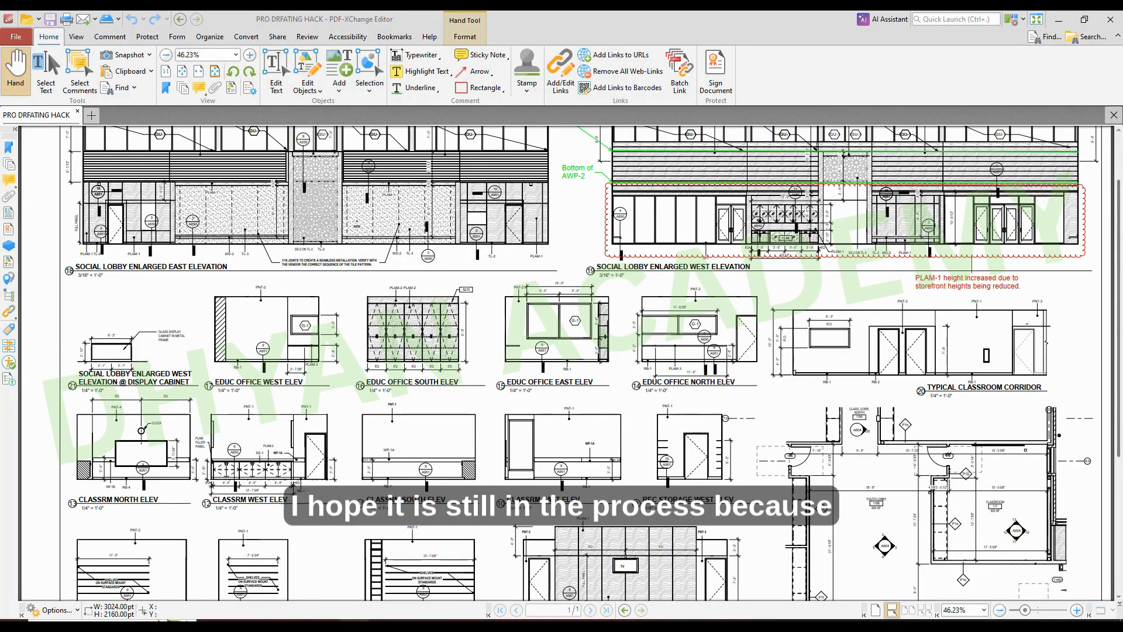
mouse_move(355, 622)
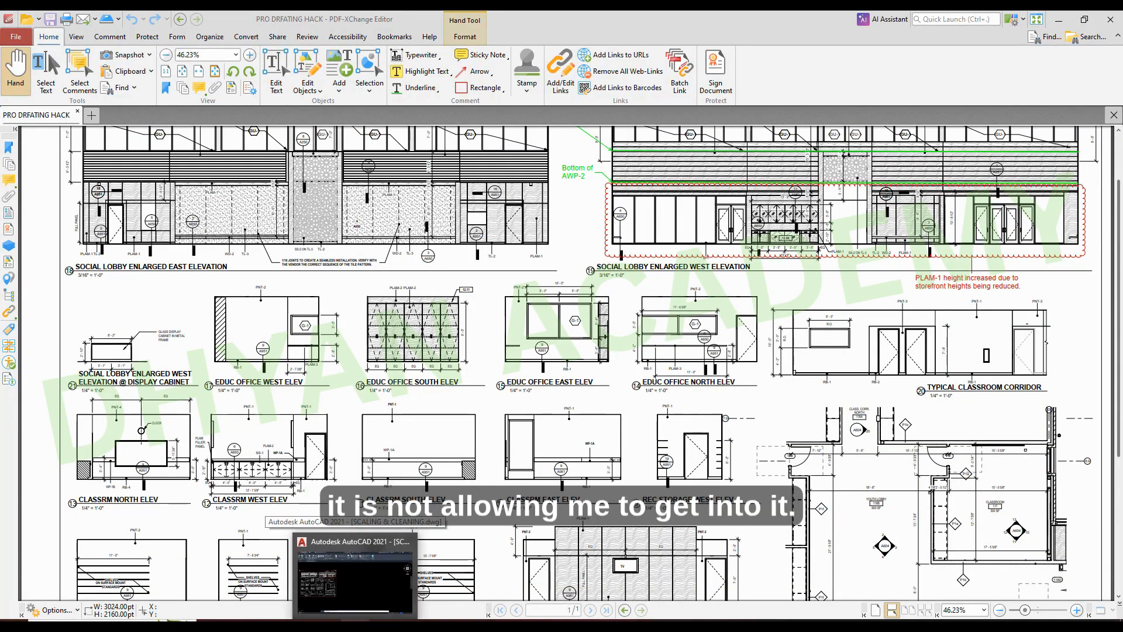
mouse_move(363, 587)
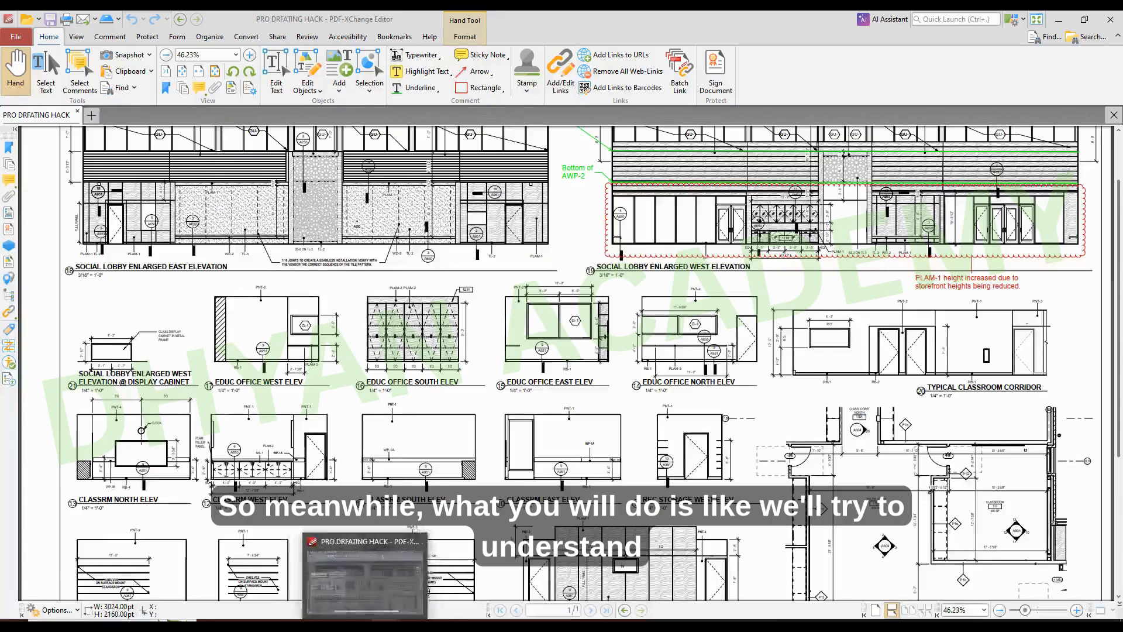
scroll(680, 311, "up", 3, "ctrl")
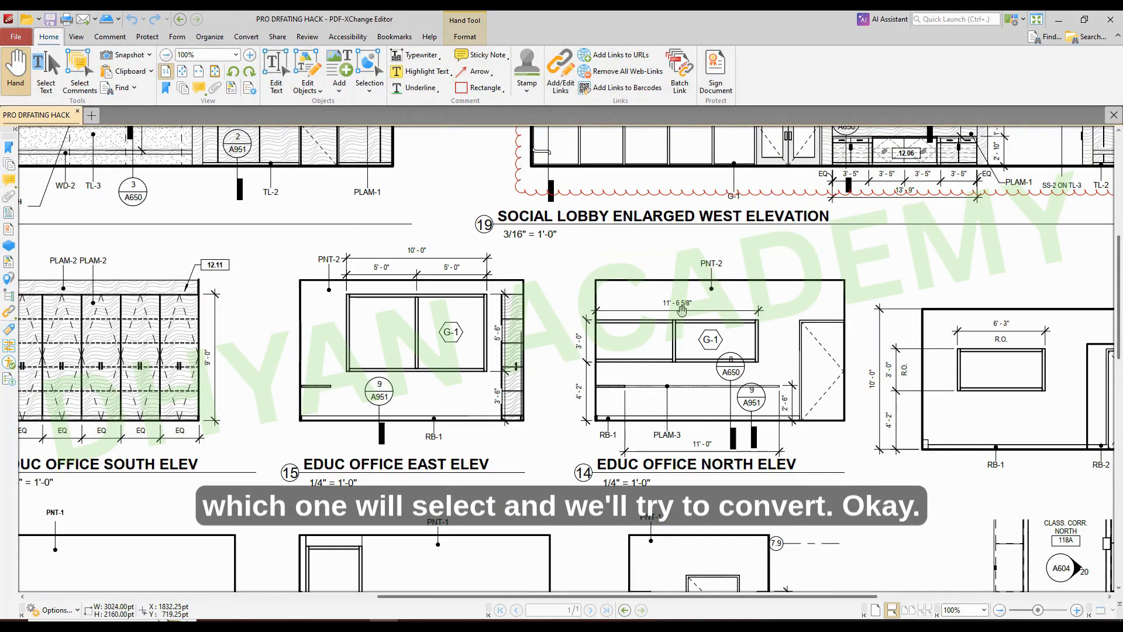
scroll(682, 310, "down", 3, "ctrl")
scroll(644, 351, "up", 3, "ctrl")
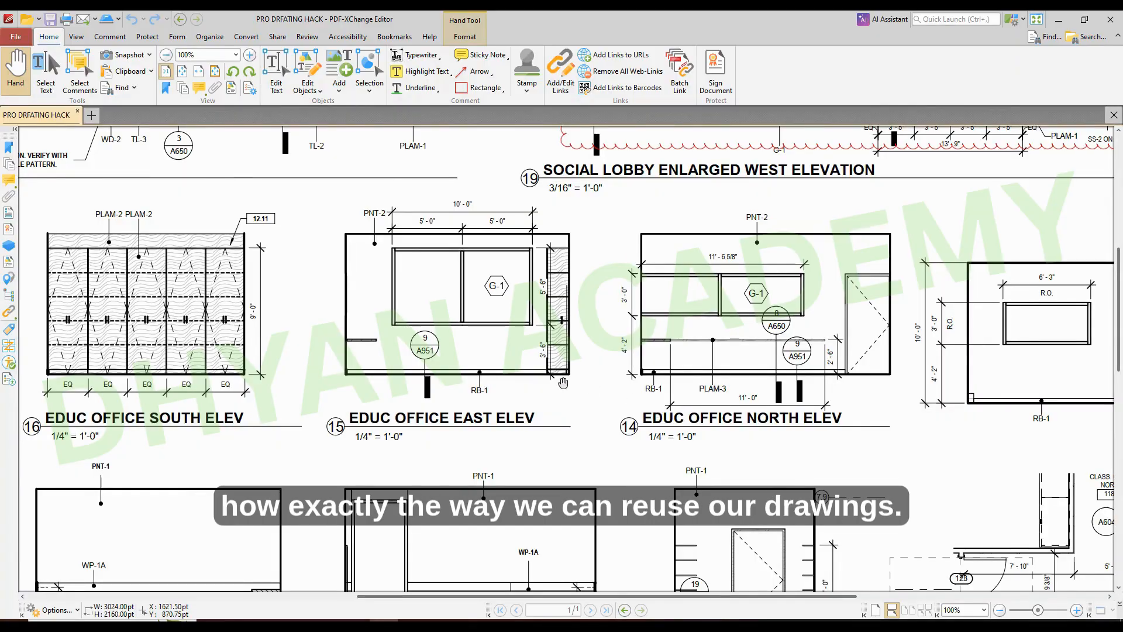
scroll(563, 383, "down", 2, "ctrl")
scroll(562, 379, "up", 1, "ctrl")
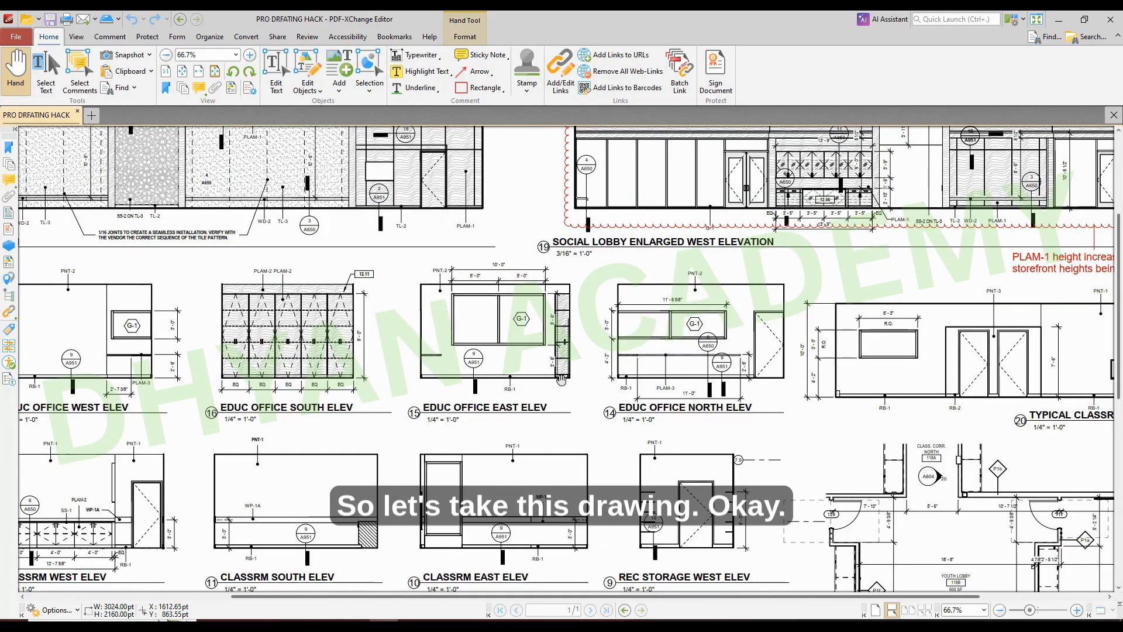
mouse_move(806, 389)
left_mouse_down()
mouse_move(881, 391)
mouse_move(621, 401)
left_mouse_up()
scroll(962, 363, "up", 3, "ctrl")
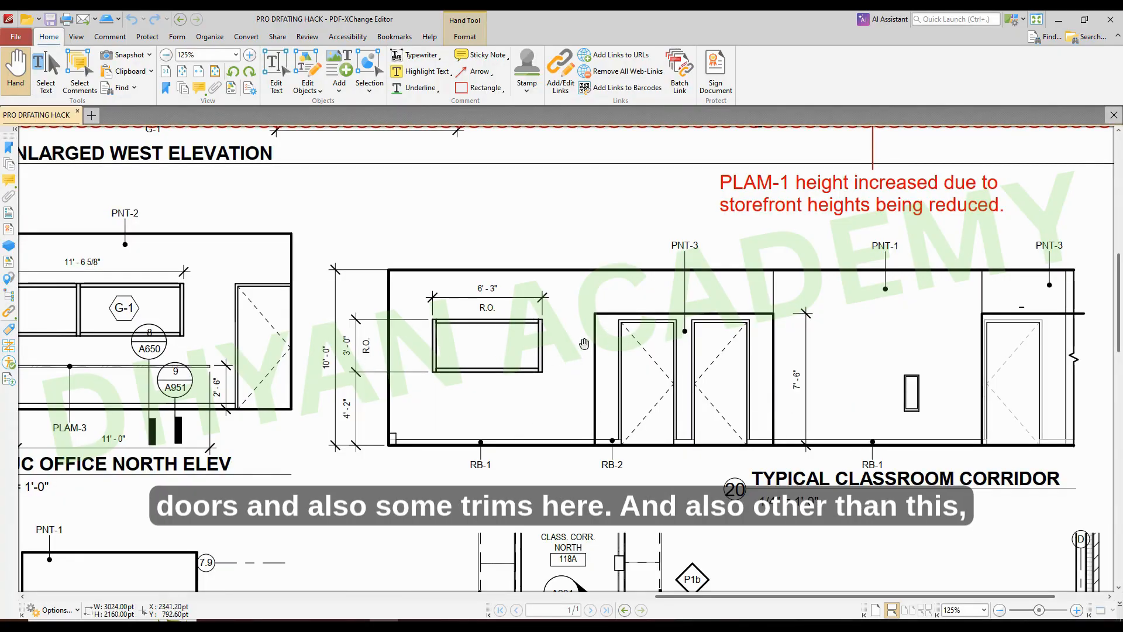
left_click_drag(485, 346, 1039, 381)
mouse_move(355, 371)
left_mouse_down()
mouse_move(881, 393)
mouse_move(879, 384)
left_mouse_up()
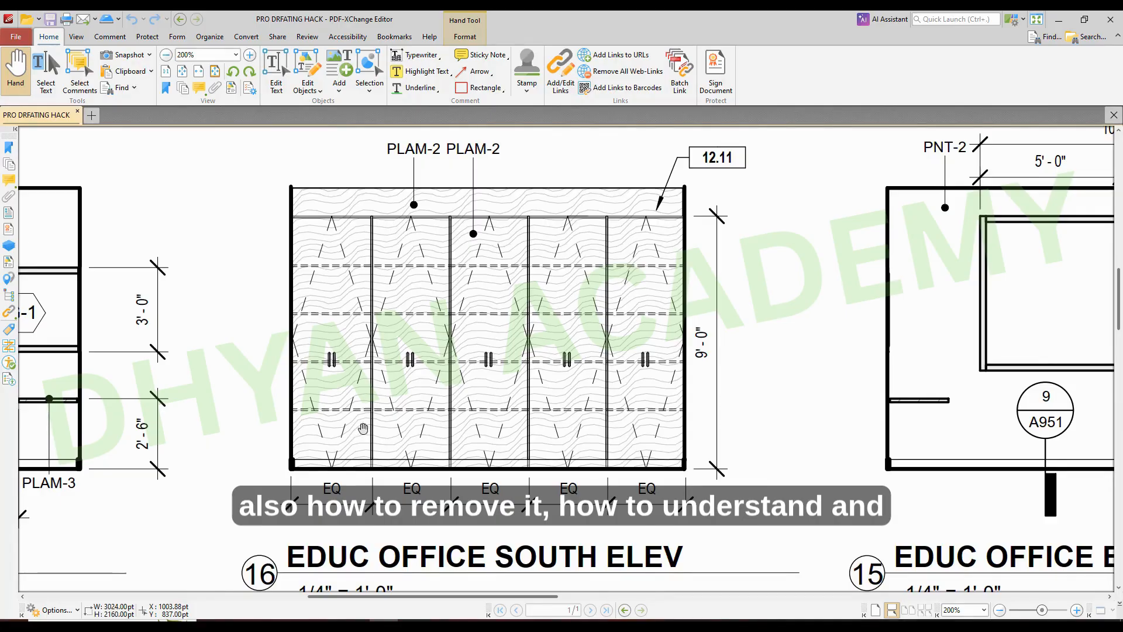
scroll(361, 432, "down", 2, "ctrl")
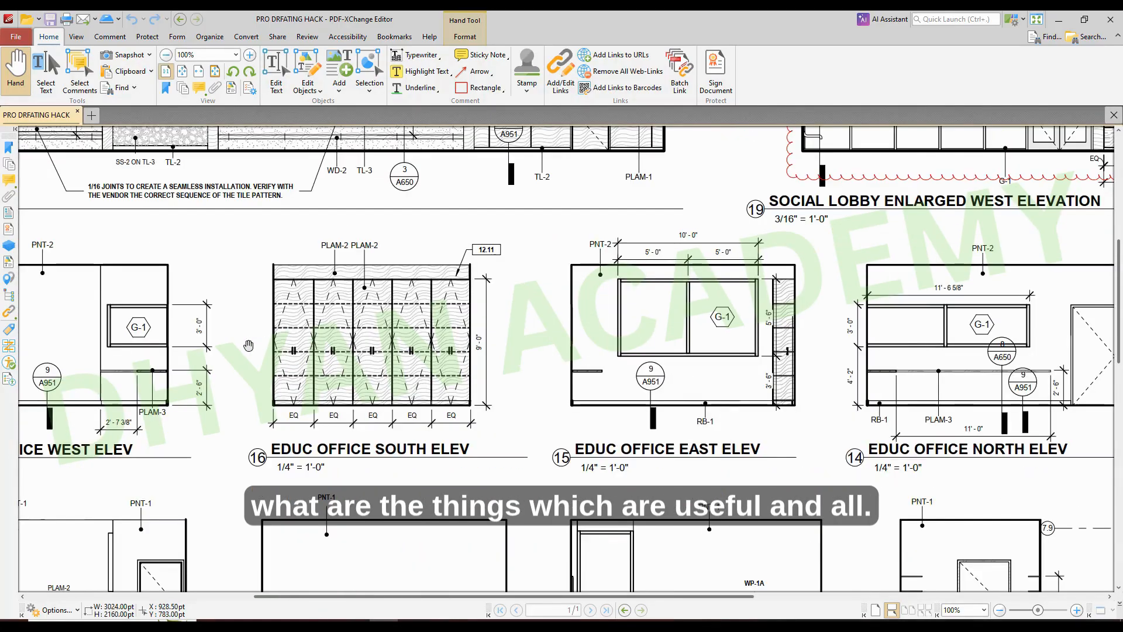
scroll(248, 346, "down", 1, "ctrl")
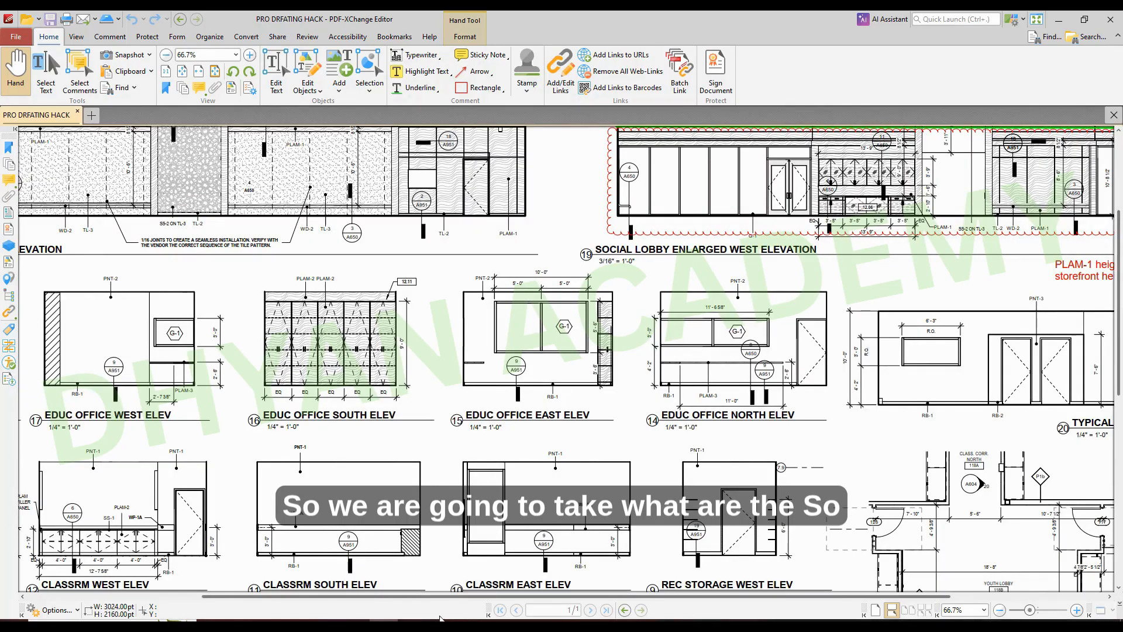
- Open a new Notepad note and write "ELEVATION: 16 & ELEVATION" to record the chosen drawings
left_click(146, 619)
type("N")
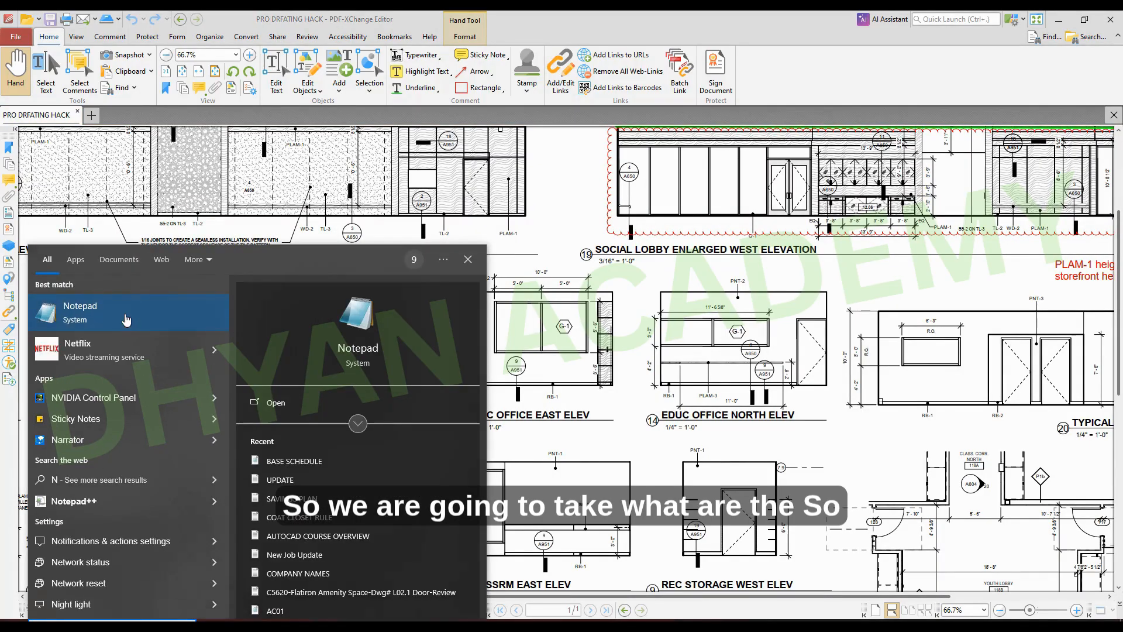
left_click(125, 319)
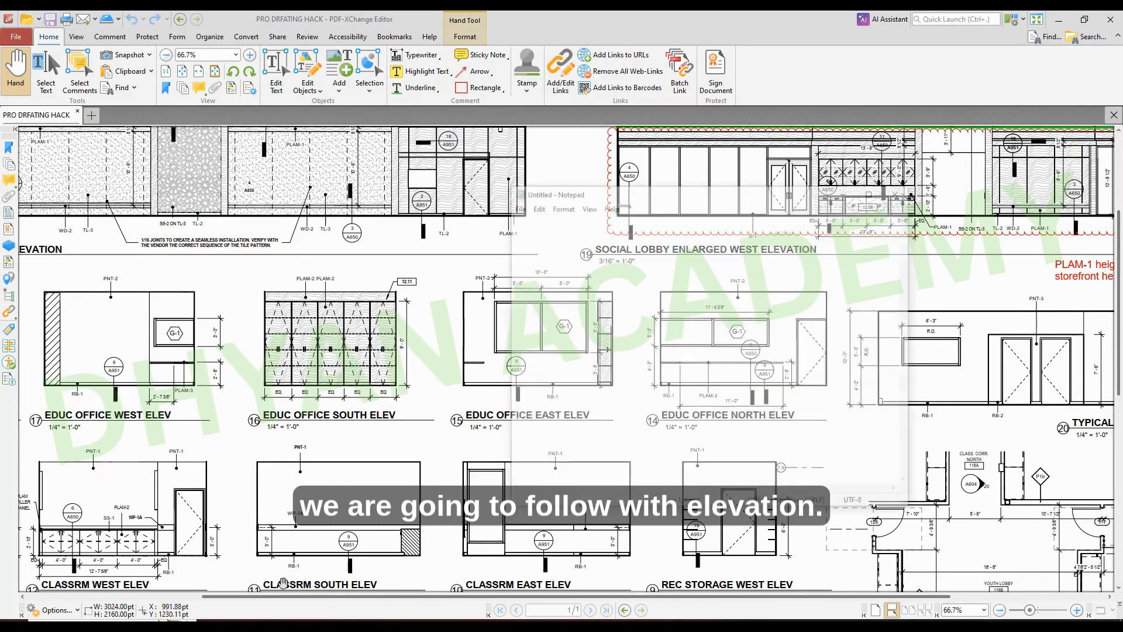
type("ELEVATION")
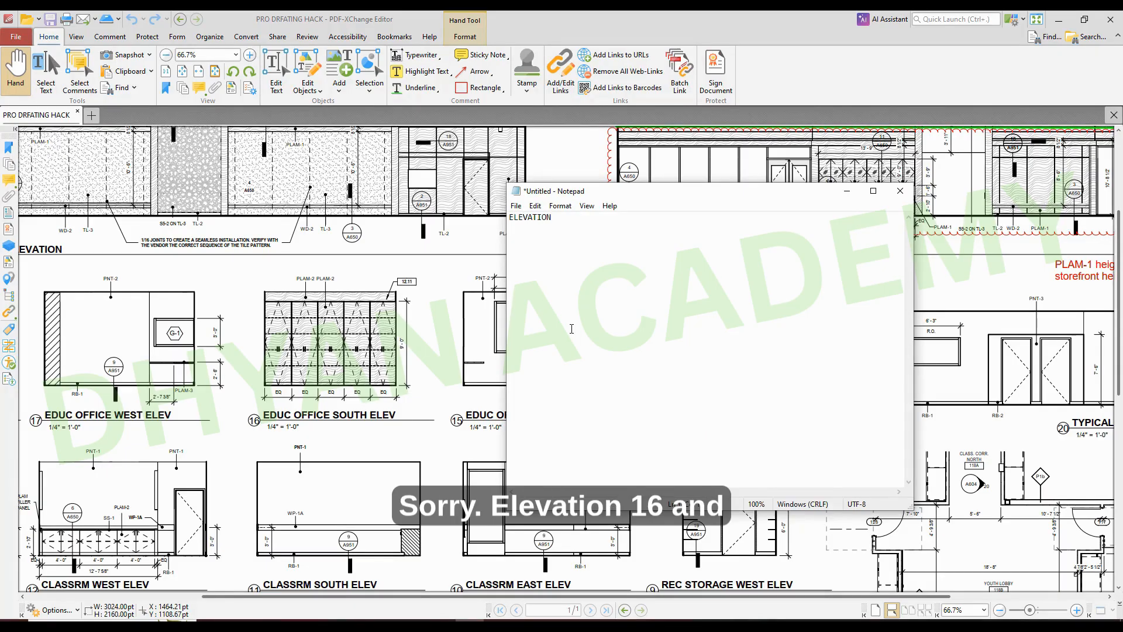
type(": 16 &")
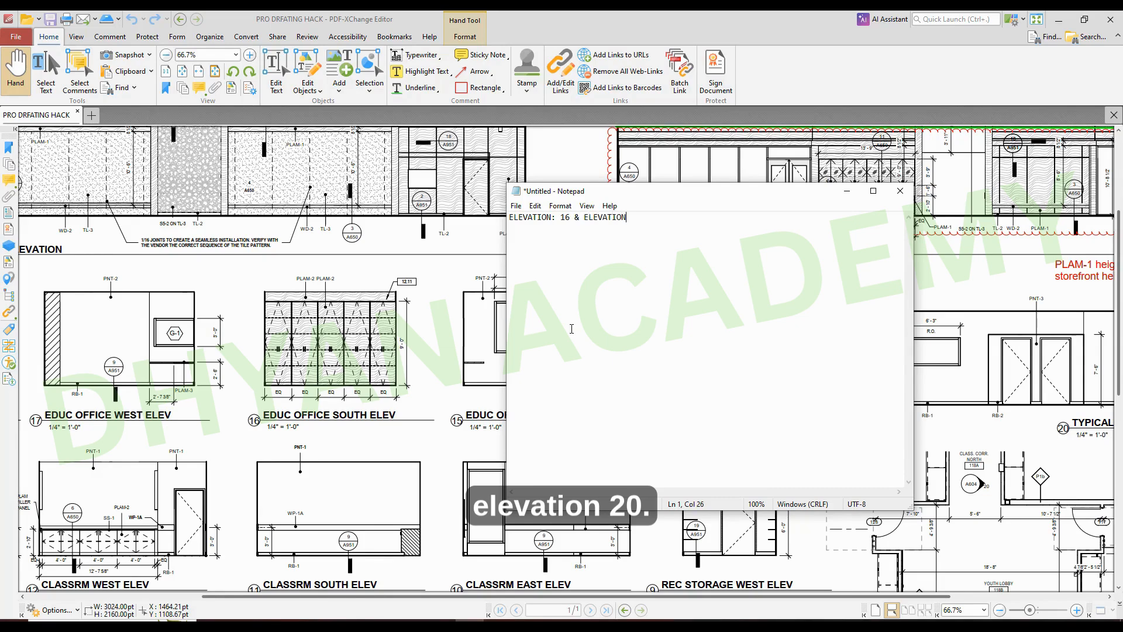
type(" ELEVATION")
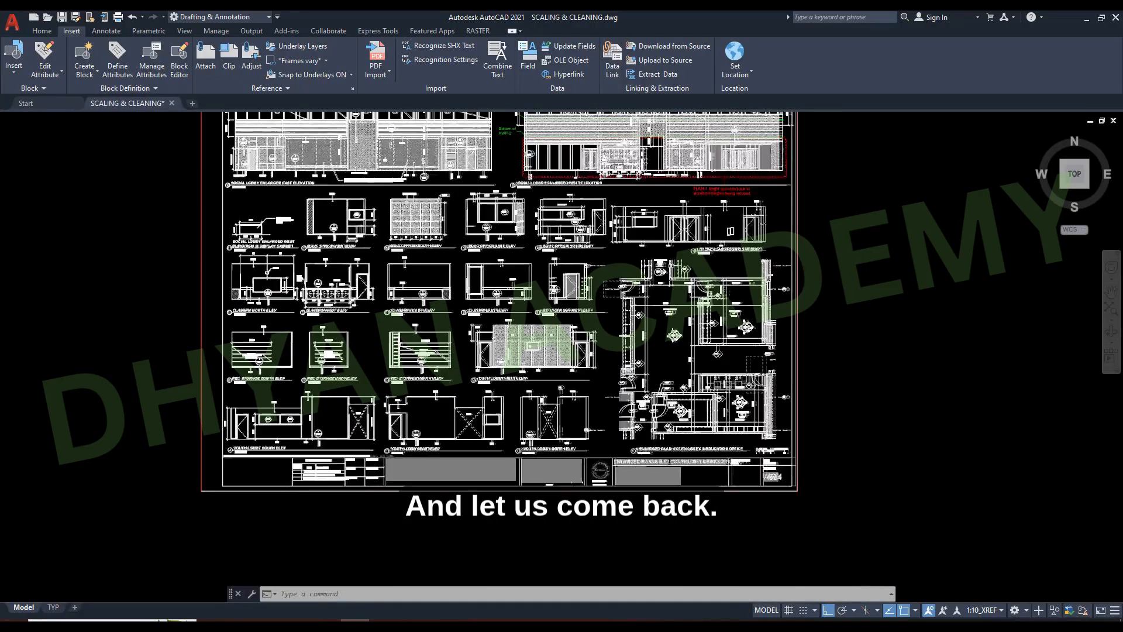
- Switch to AutoCAD and zoom to the drawing extents to locate the imported sheet geometry in model space
scroll(602, 371, "down", 5)
scroll(596, 393, "up", 2)
left_click(682, 251)
key("Escape")
scroll(367, 396, "down", 3)
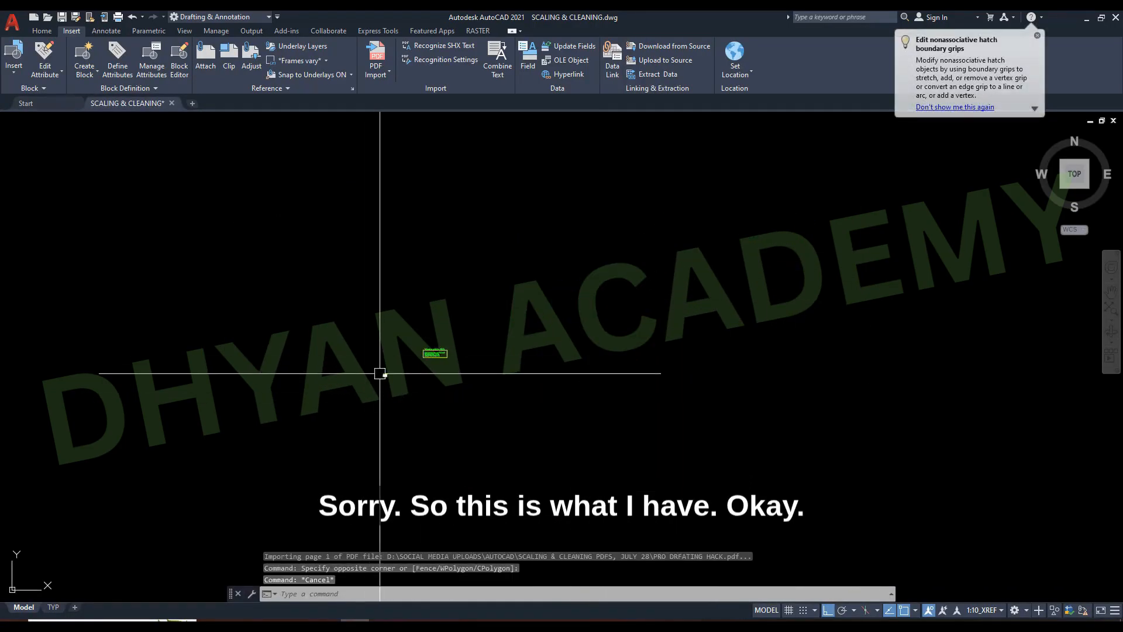
type("z")
key("Return")
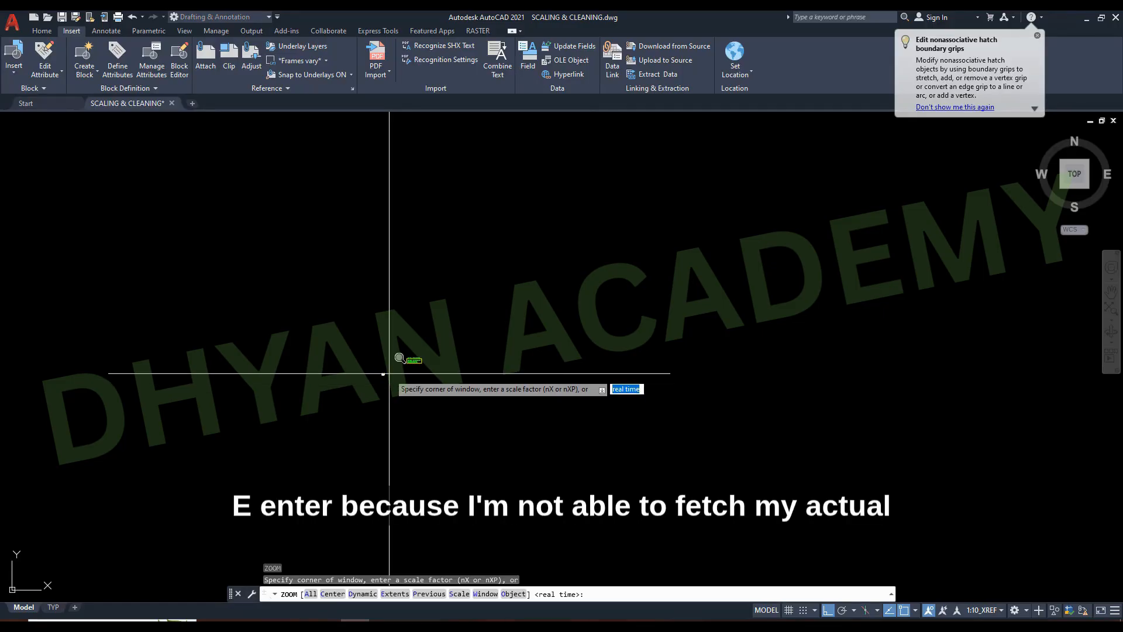
key("Return")
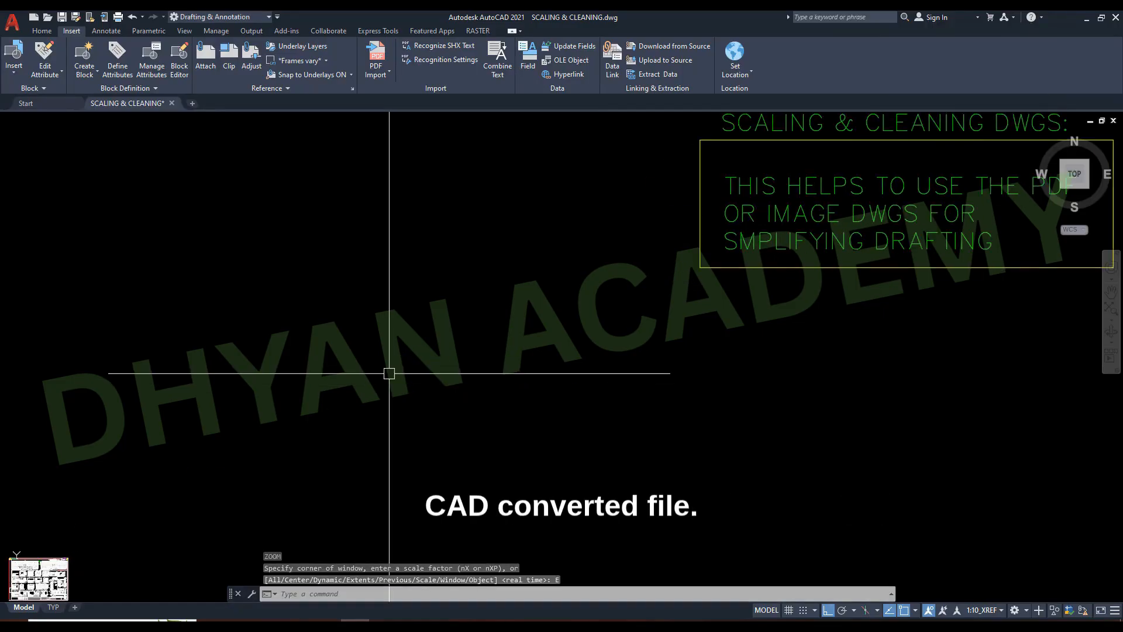
scroll(250, 362, "down", 4)
scroll(309, 366, "up", 3)
scroll(480, 371, "up", 8)
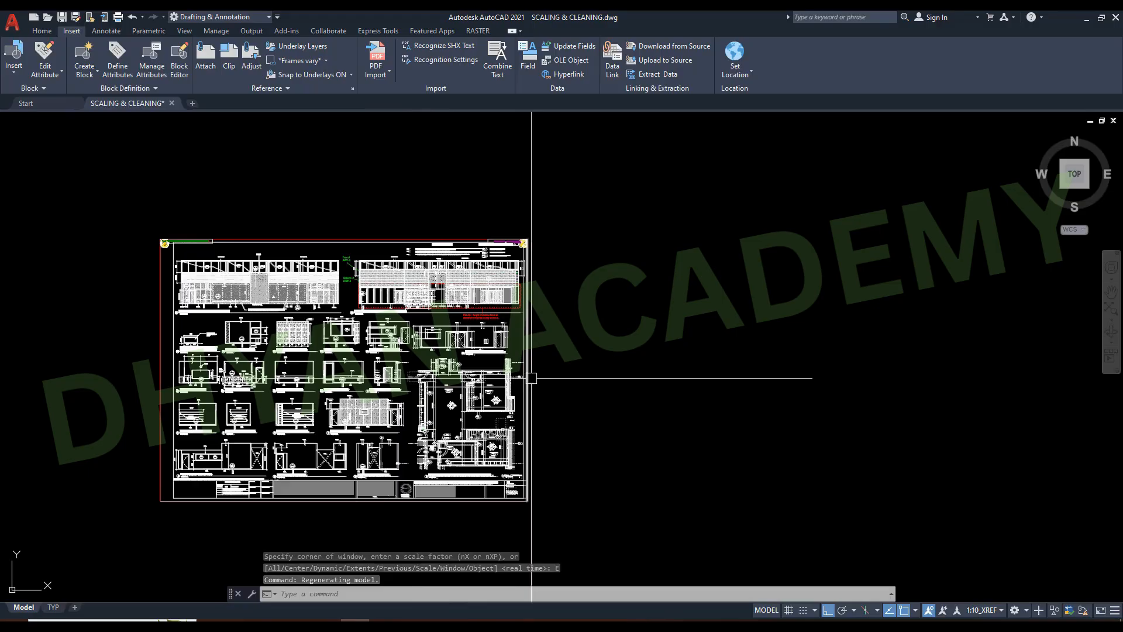
key("Escape")
key("Escape")
scroll(303, 316, "up", 6)
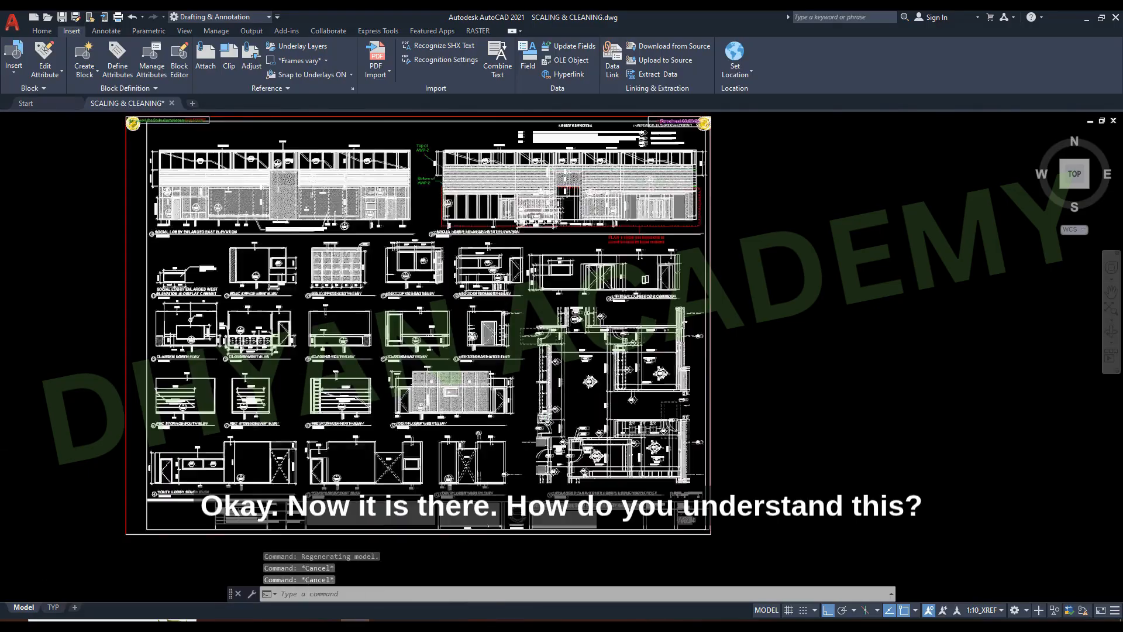
- Select across the sheet with crossing windows to check whether the PDF underlay and the imported geometry overlap, then clear the selection
left_click(376, 258)
left_click(267, 374)
key("Escape")
left_click(999, 253)
left_click(683, 382)
key("Escape")
scroll(461, 372, "down", 6)
scroll(423, 417, "up", 2)
left_click(619, 292)
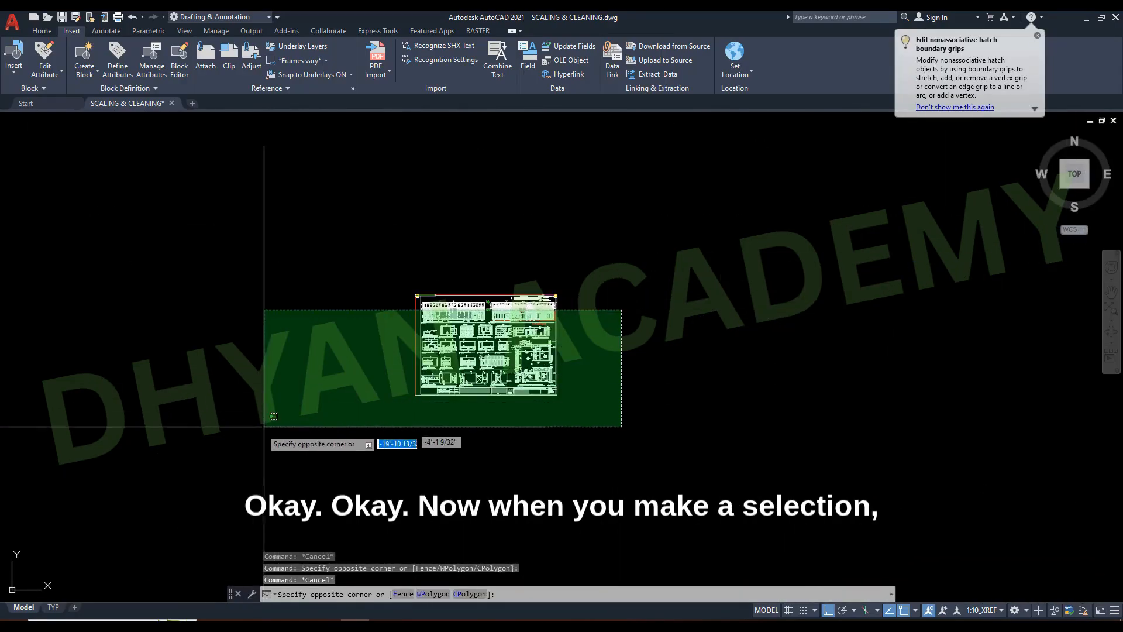
left_click(261, 422)
scroll(429, 308, "up", 10)
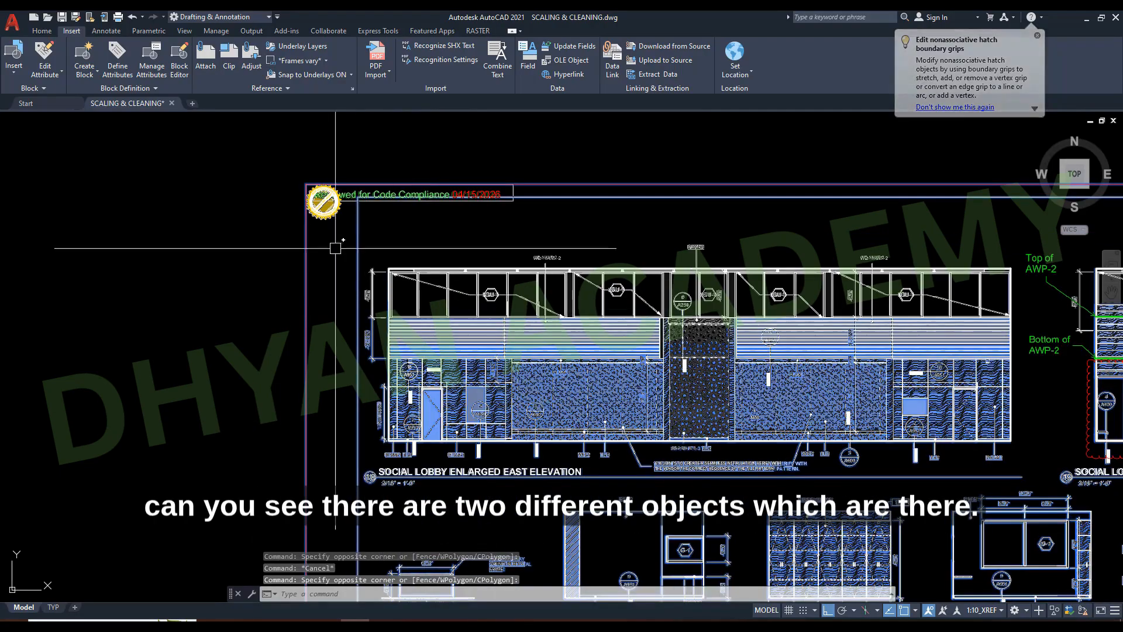
scroll(283, 323, "down", 8)
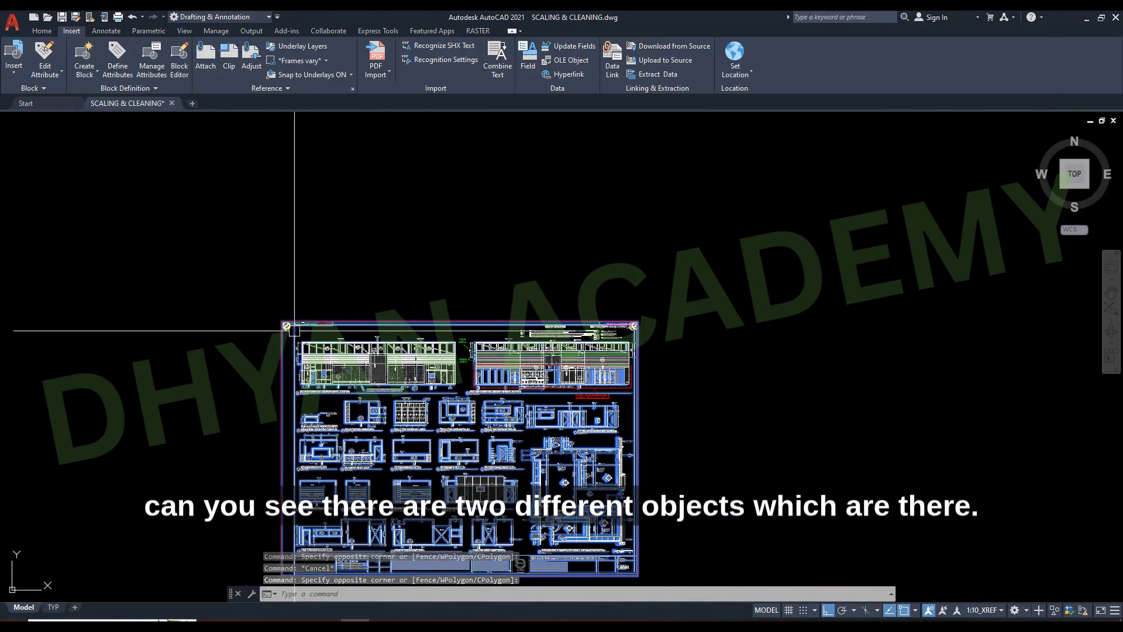
scroll(277, 330, "up", 8)
key("Escape")
key("Escape")
- Move the PDF underlay horizontally to the right, clear of the imported CAD geometry
left_click(319, 346)
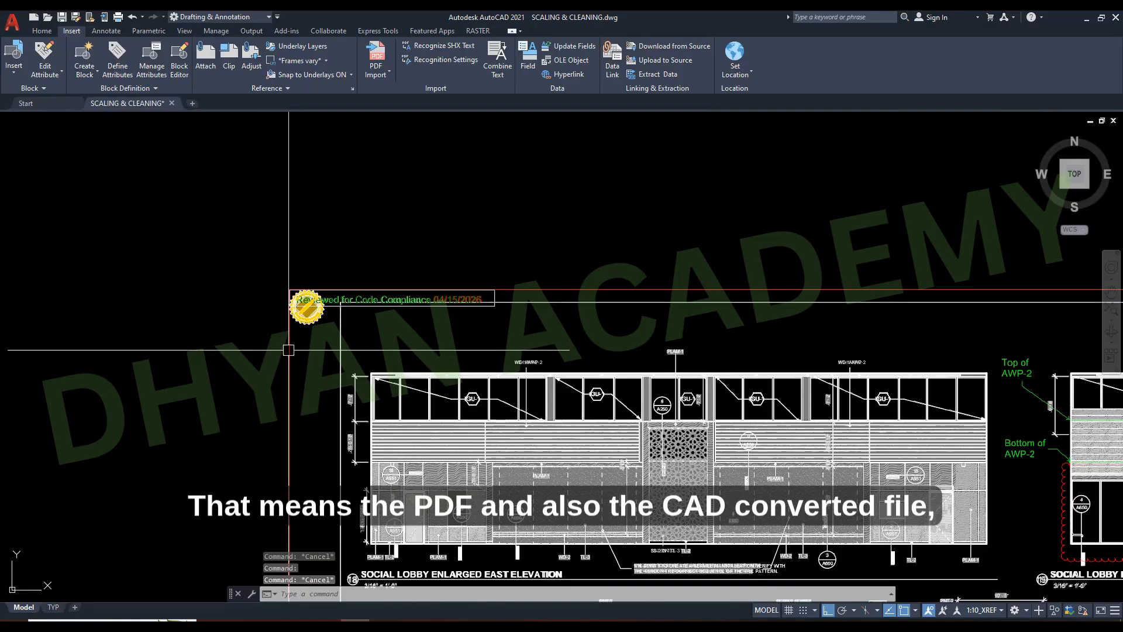
left_click(246, 369)
scroll(333, 326, "down", 10)
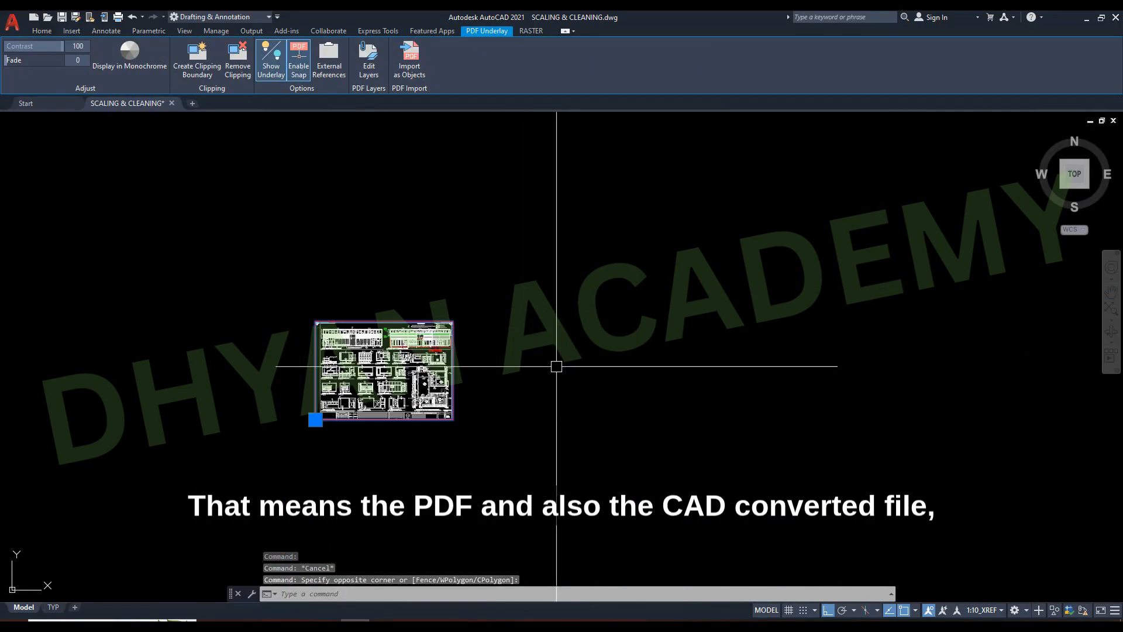
type("m")
key("Return")
left_click(541, 369)
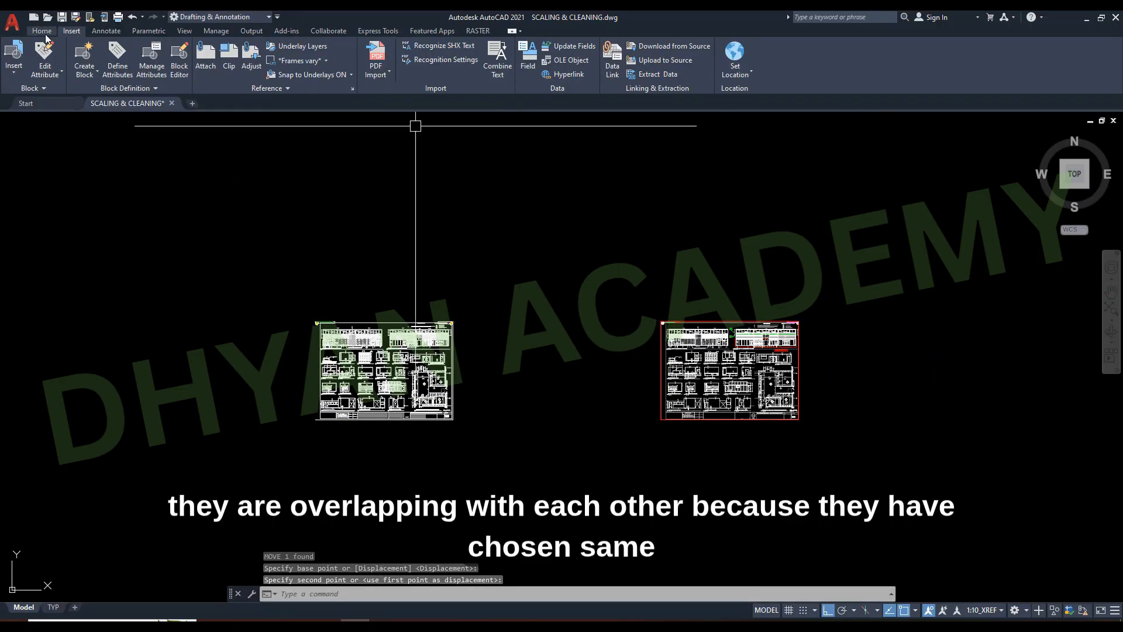
- Select the moved PDF underlay as a single object and compare it with the separate imported geometry beside it
left_click(42, 31)
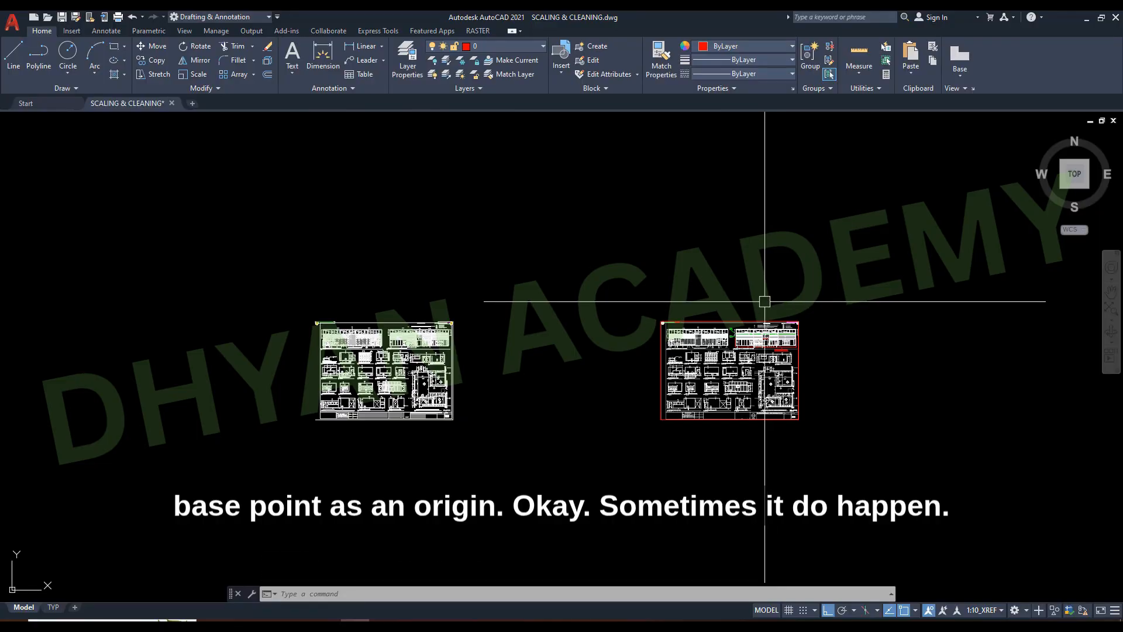
left_click(762, 324)
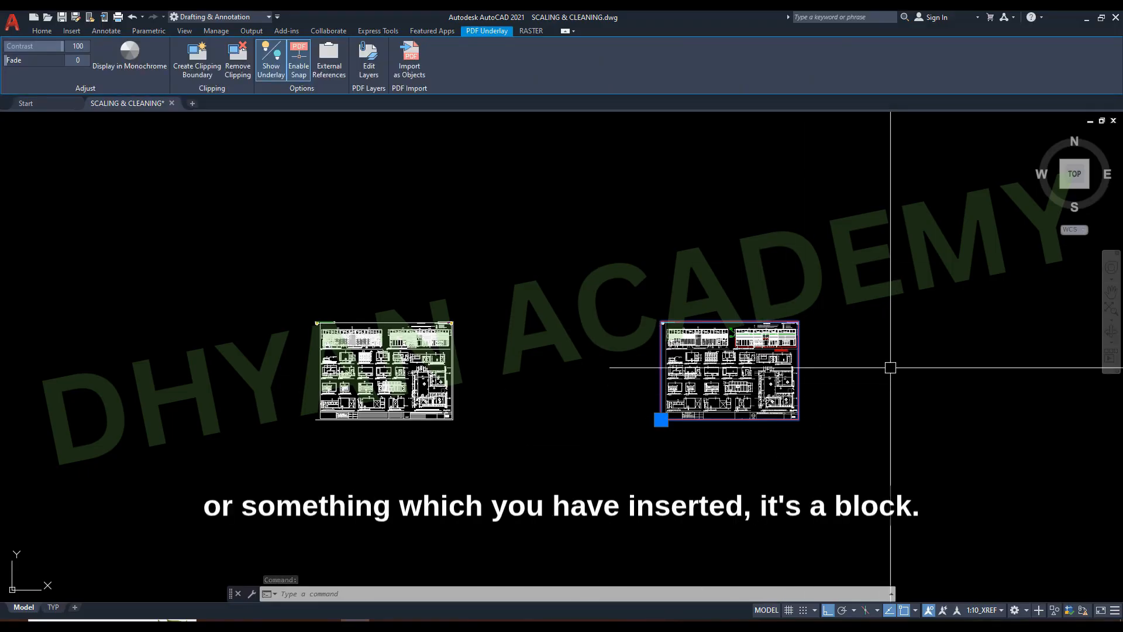
scroll(791, 404, "up", 2)
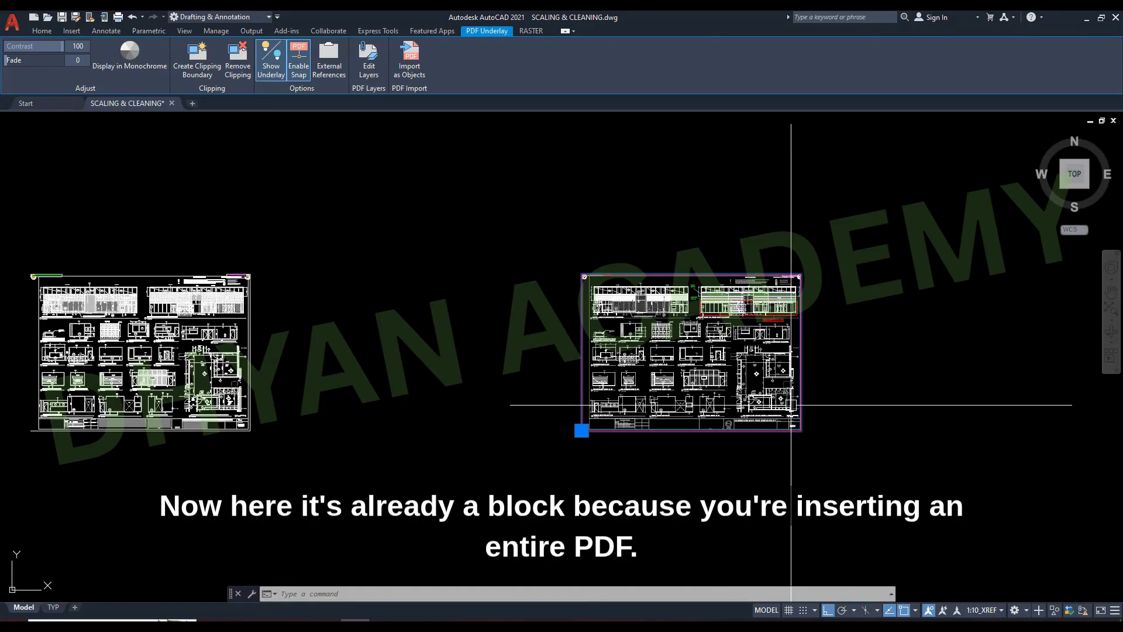
scroll(845, 369, "down", 4)
scroll(594, 378, "up", 6)
middle_click_drag(739, 366, 606, 417)
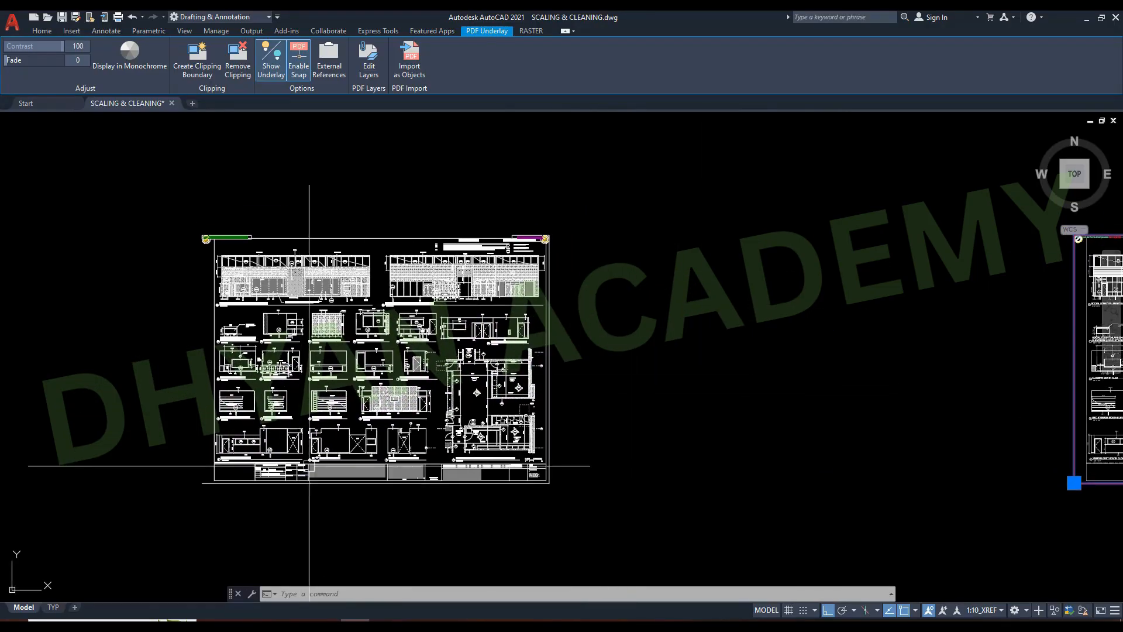
scroll(448, 398, "up", 5)
scroll(508, 385, "down", 5)
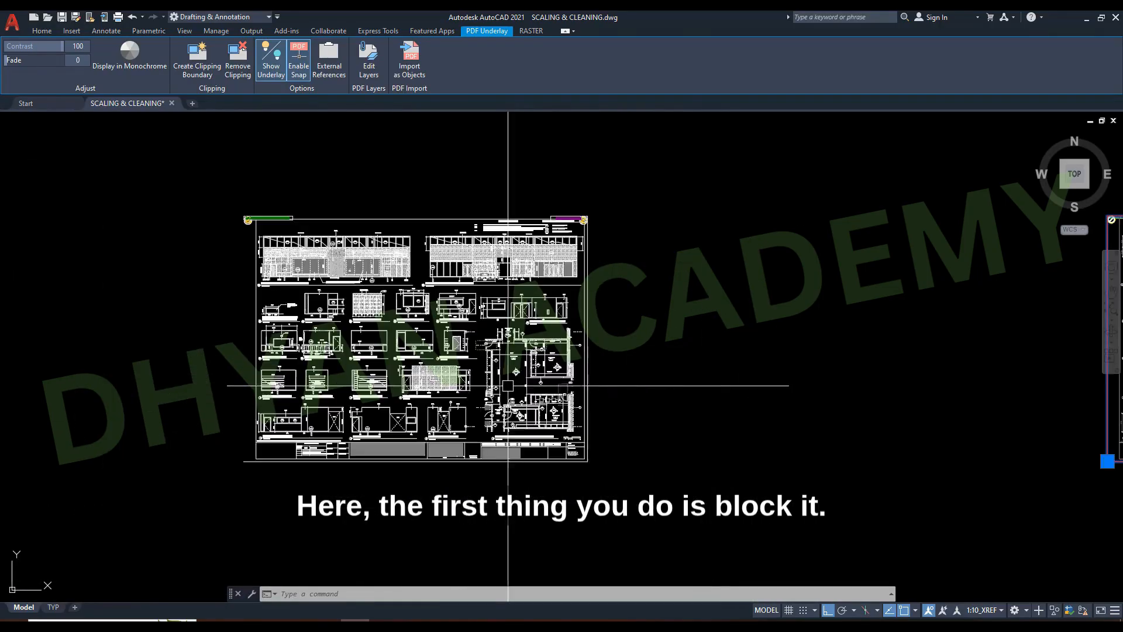
- Window-select all the imported sheet geometry and copy it to the clipboard with the sheet's lower-right corner as base point
left_click(205, 158)
left_click(681, 479)
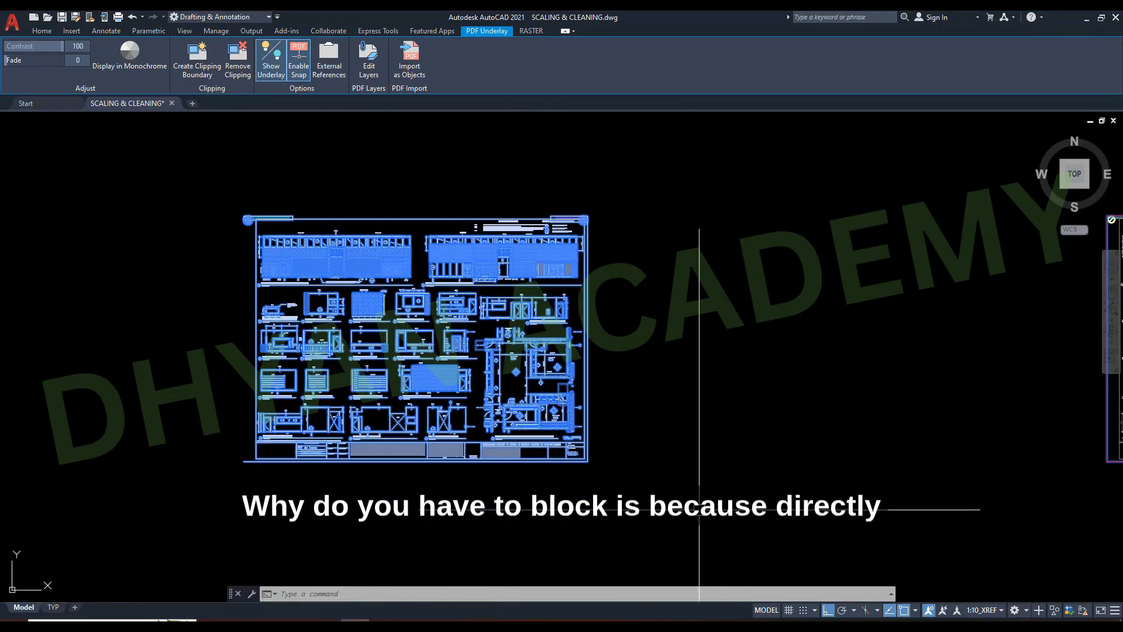
left_click(696, 475)
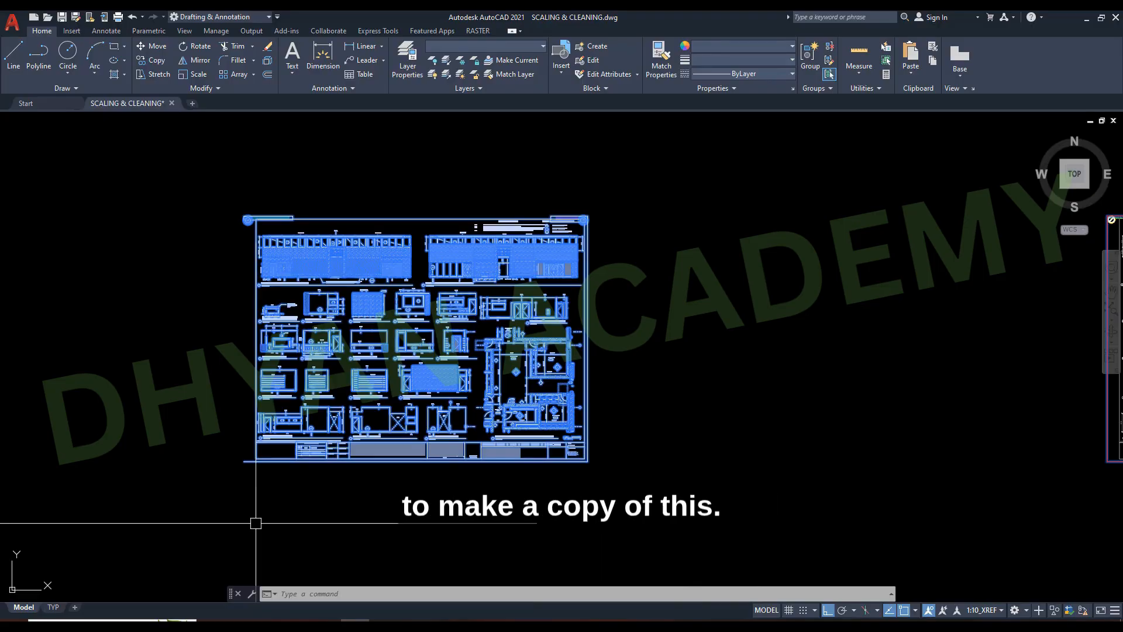
key("ctrl+shift+c")
left_click(587, 461)
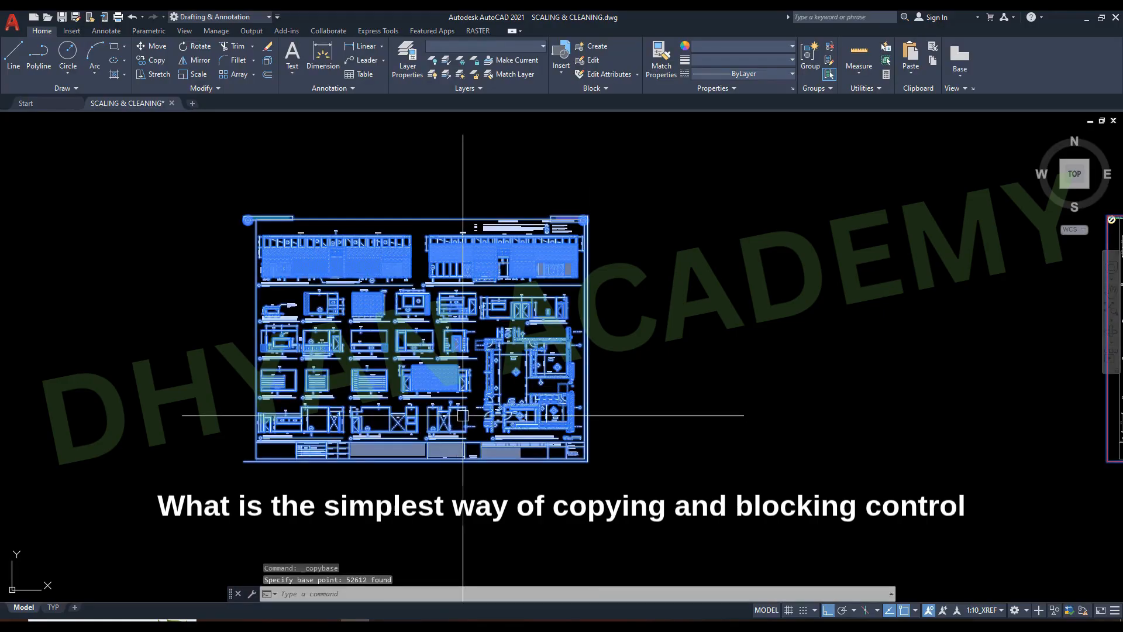
scroll(461, 408, "down", 4)
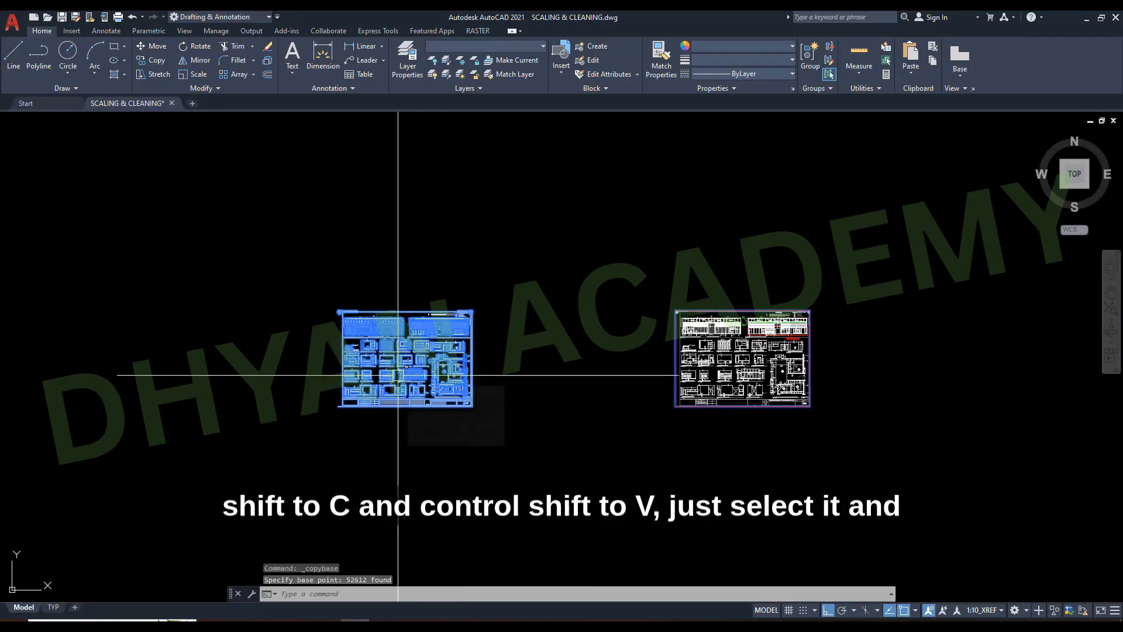
- Paste the copied sheet as a block above the original sheets and select it as a single object
key("ctrl+shift+v")
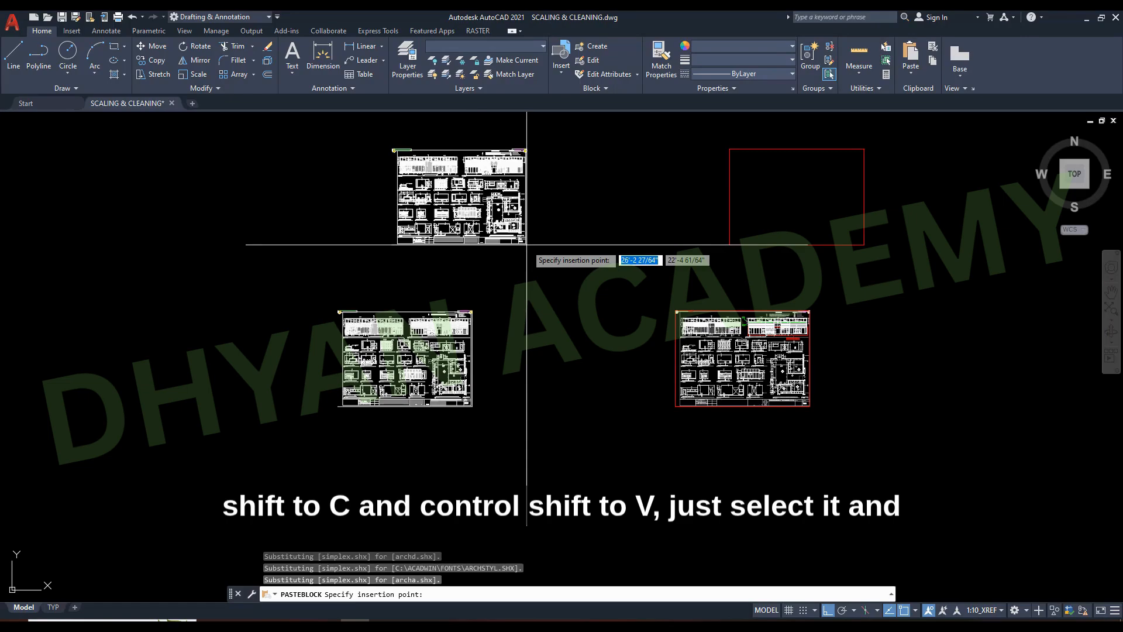
left_click(479, 227)
middle_click_drag(504, 256, 528, 381)
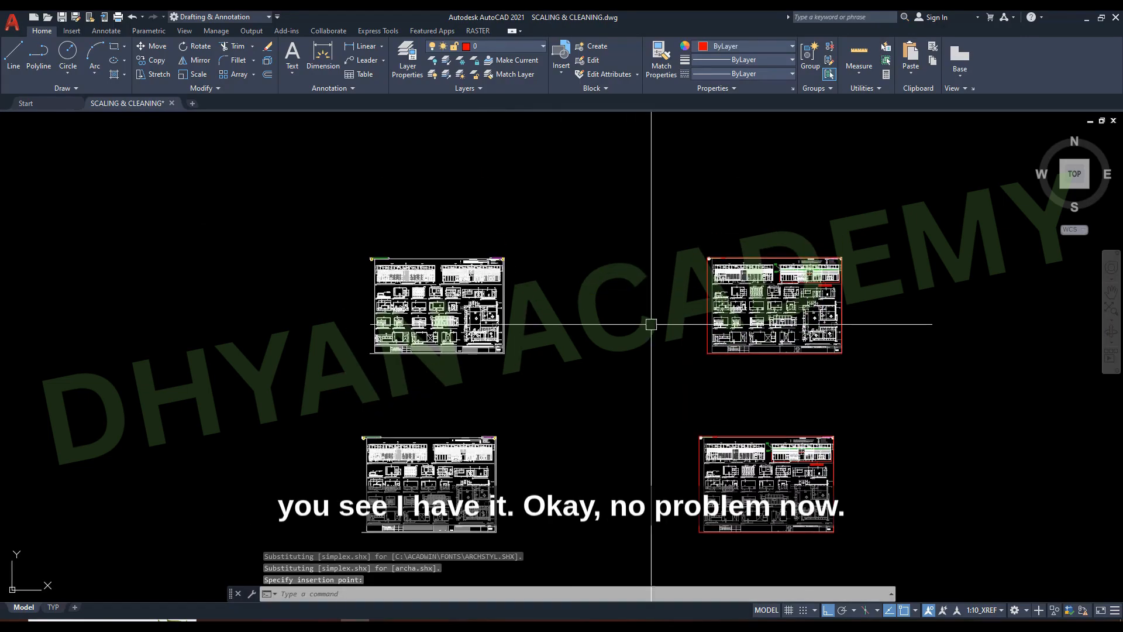
left_click(708, 307)
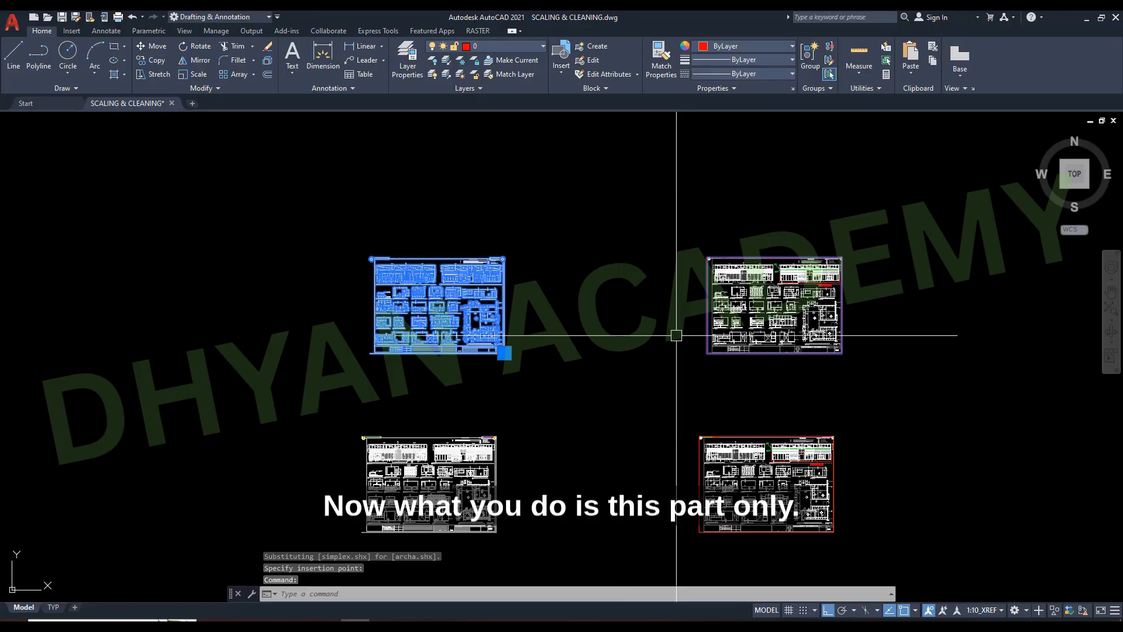
scroll(414, 529, "up", 2)
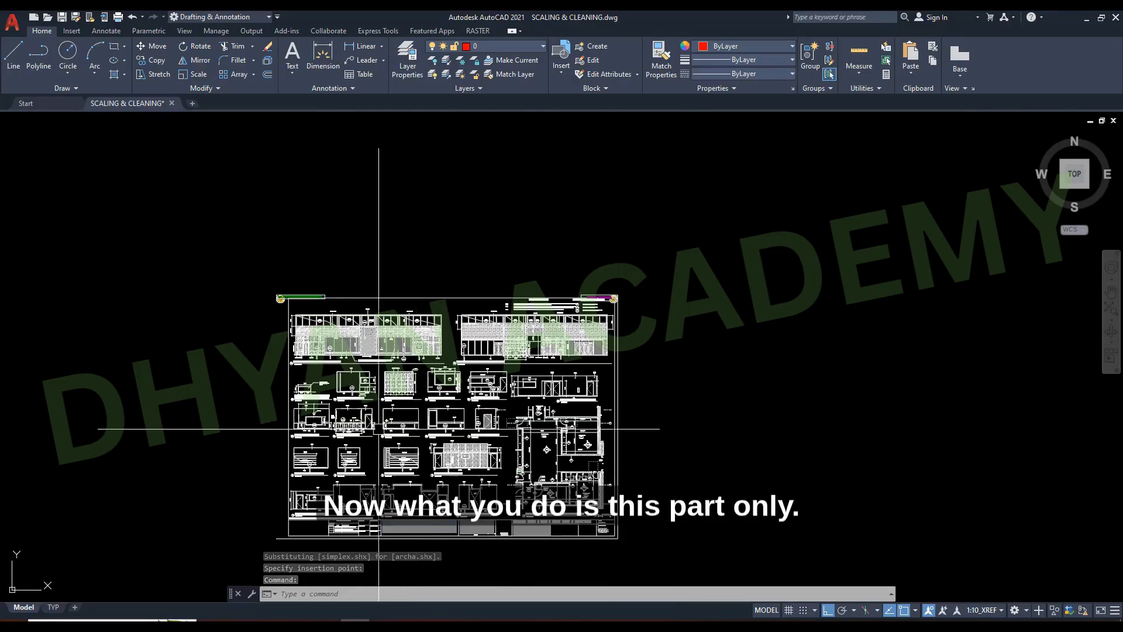
- Window-select the original loose sheet geometry below the block to compare the two, then clear the selection
scroll(357, 352, "down", 1)
left_click(294, 306)
left_click(578, 495)
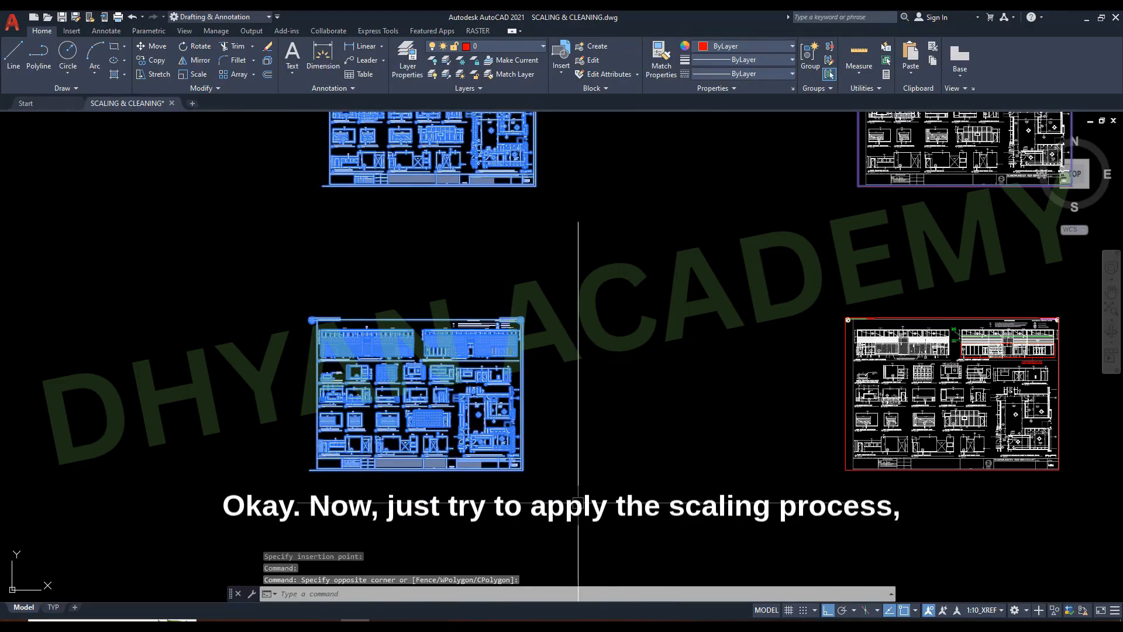
middle_click_drag(512, 484, 535, 429)
key("Escape")
key("Escape")
- Examine the enlarged plan's dimensions around the youth lobby and classroom for a clear, large one suited to scaling
scroll(535, 428, "up", 5)
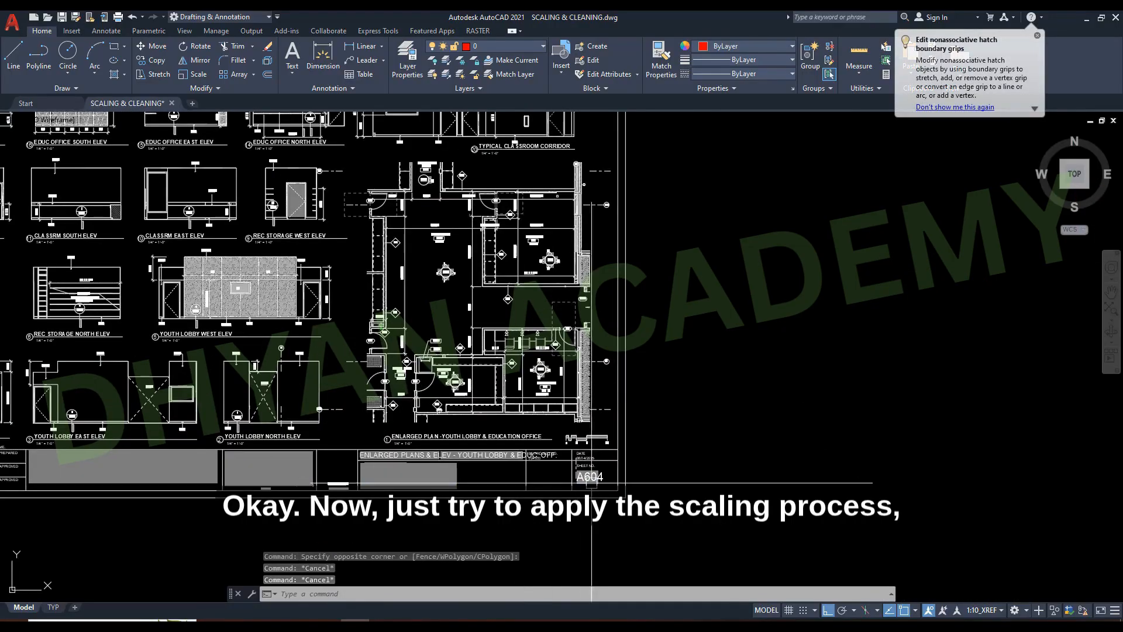
scroll(488, 308, "up", 5)
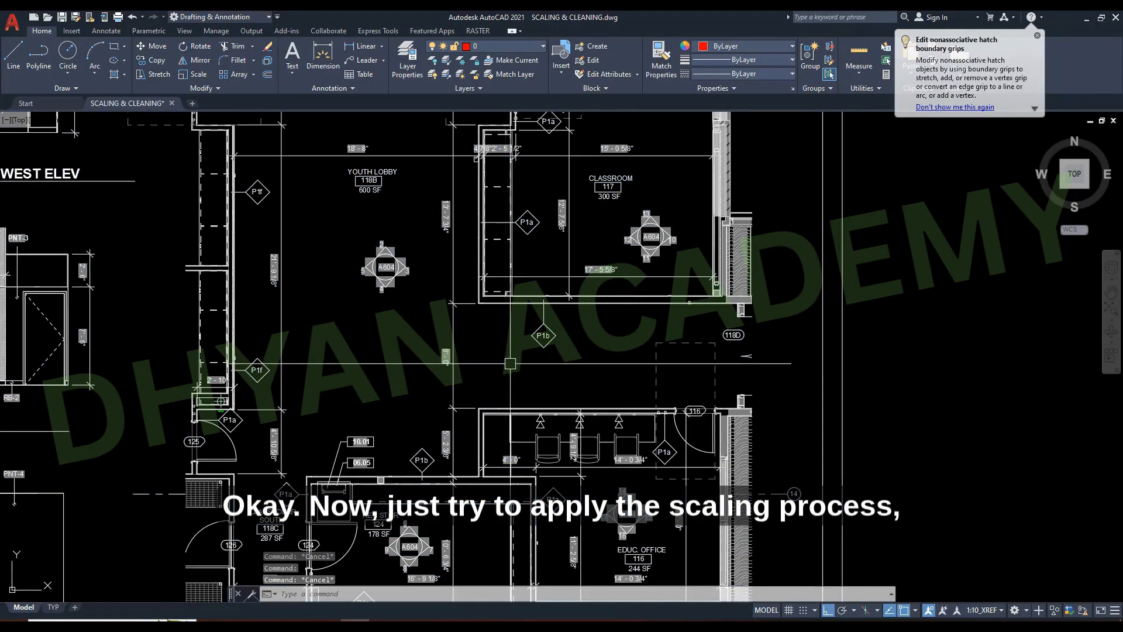
scroll(515, 362, "up", 7)
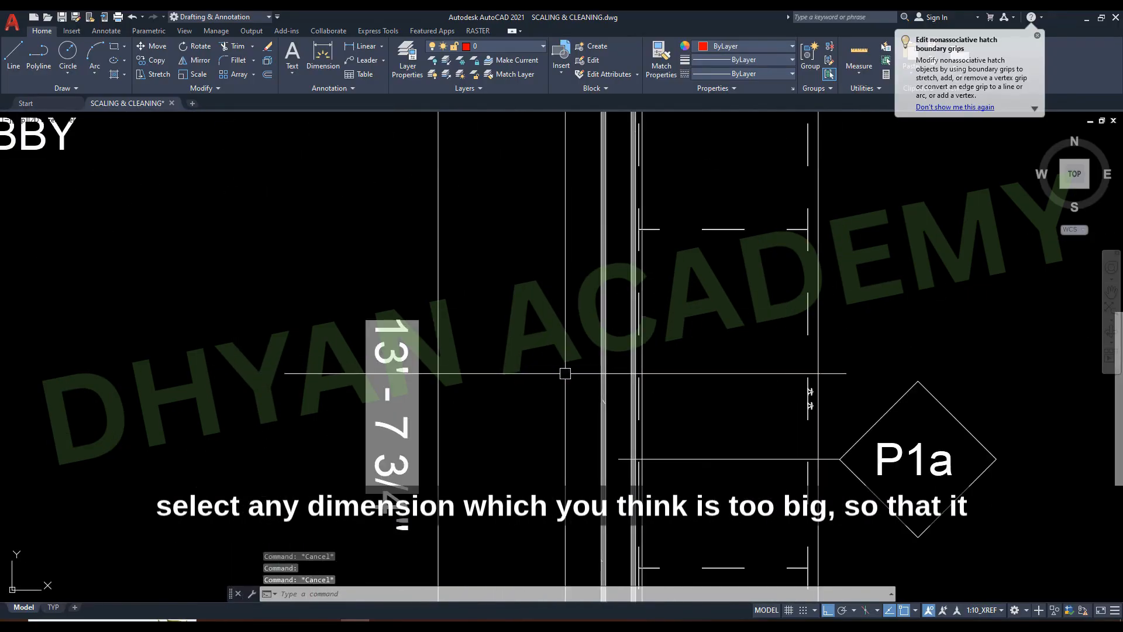
scroll(537, 371, "down", 10)
scroll(419, 441, "up", 6)
scroll(419, 441, "down", 6)
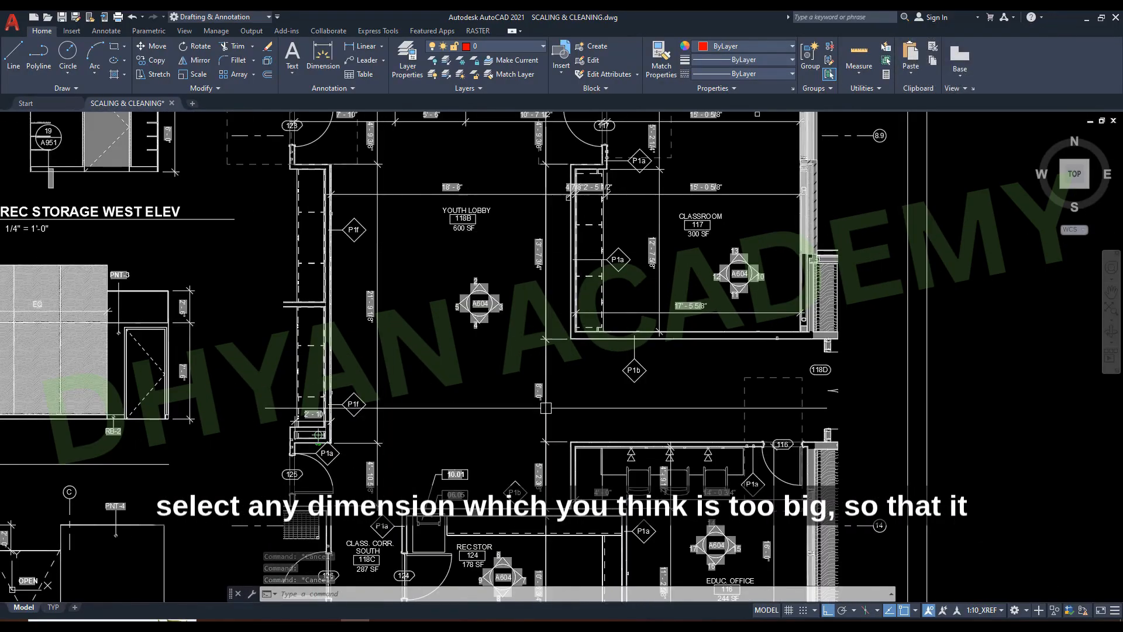
scroll(544, 401, "up", 6)
type("X")
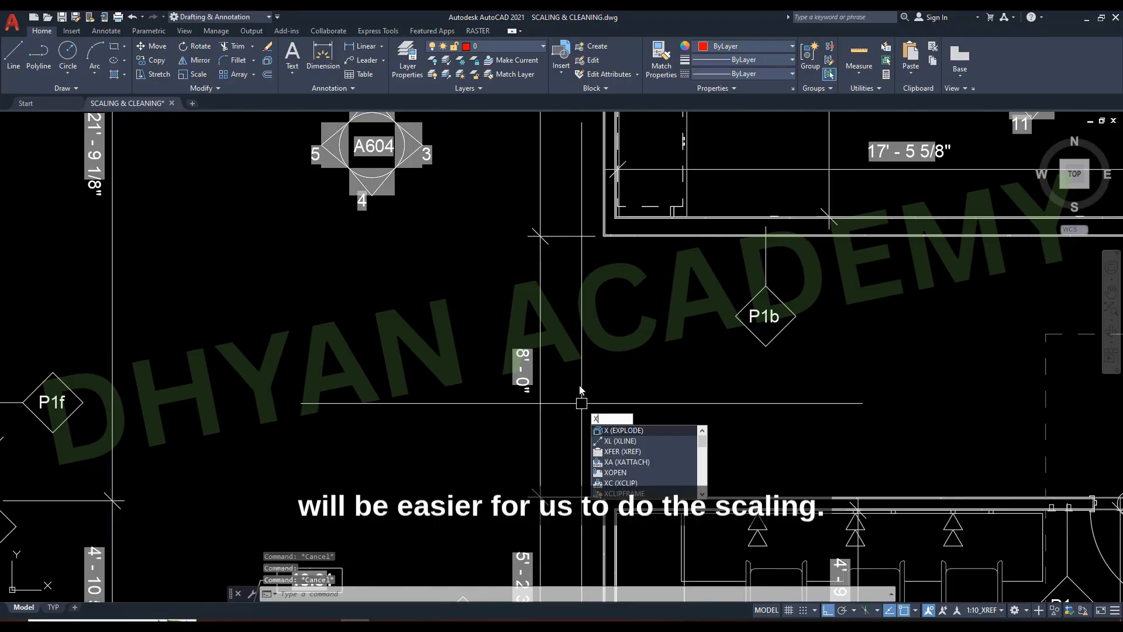
type("L")
key("Return")
type("G")
key("Return")
key("Escape")
- Draw horizontal construction lines through both ends of the 8'-0" dimension between the classroom and the education office
type("XL")
key("Return")
type("H")
key("Return")
scroll(553, 227, "up", 3)
left_click(487, 267)
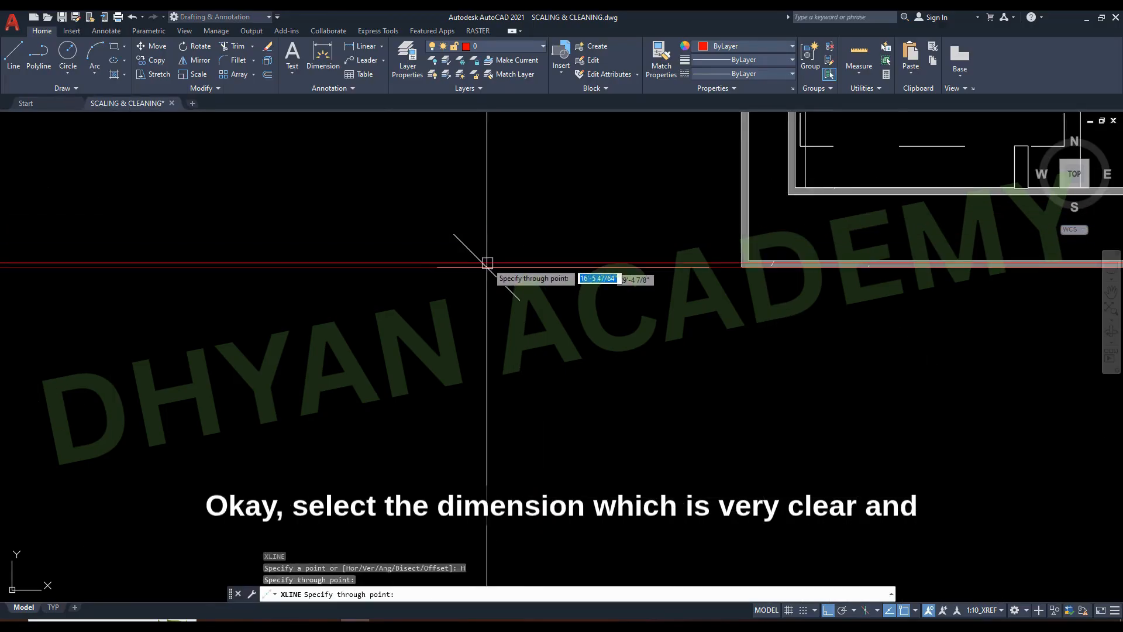
scroll(571, 195, "down", 3)
scroll(548, 503, "up", 3)
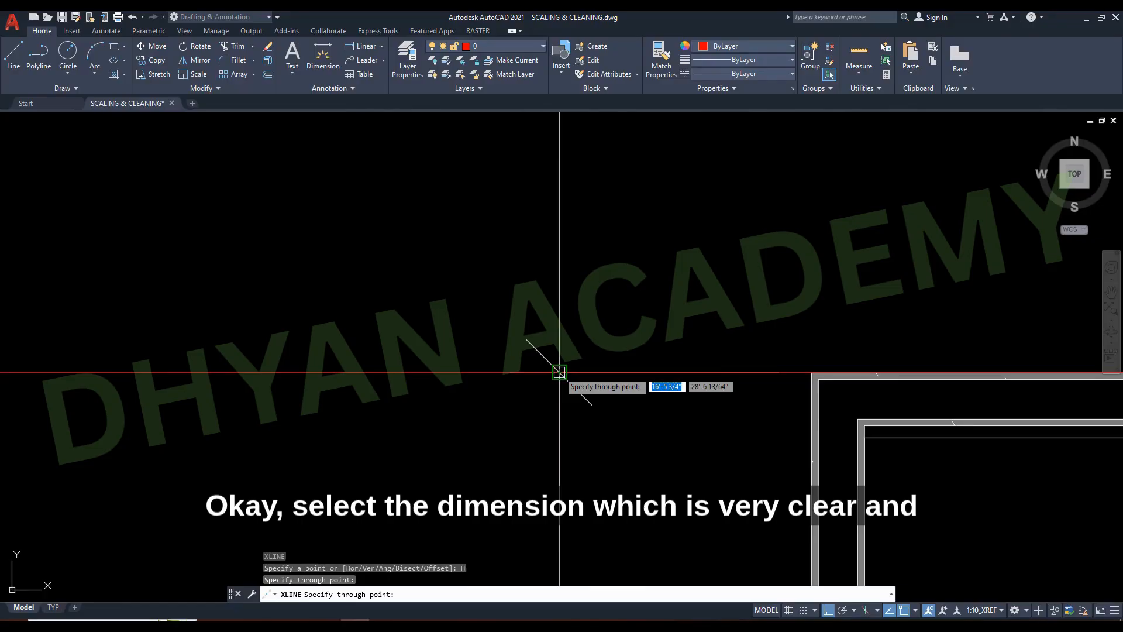
left_click(560, 388)
scroll(550, 389, "down", 2)
scroll(633, 415, "up", 4)
key("Escape")
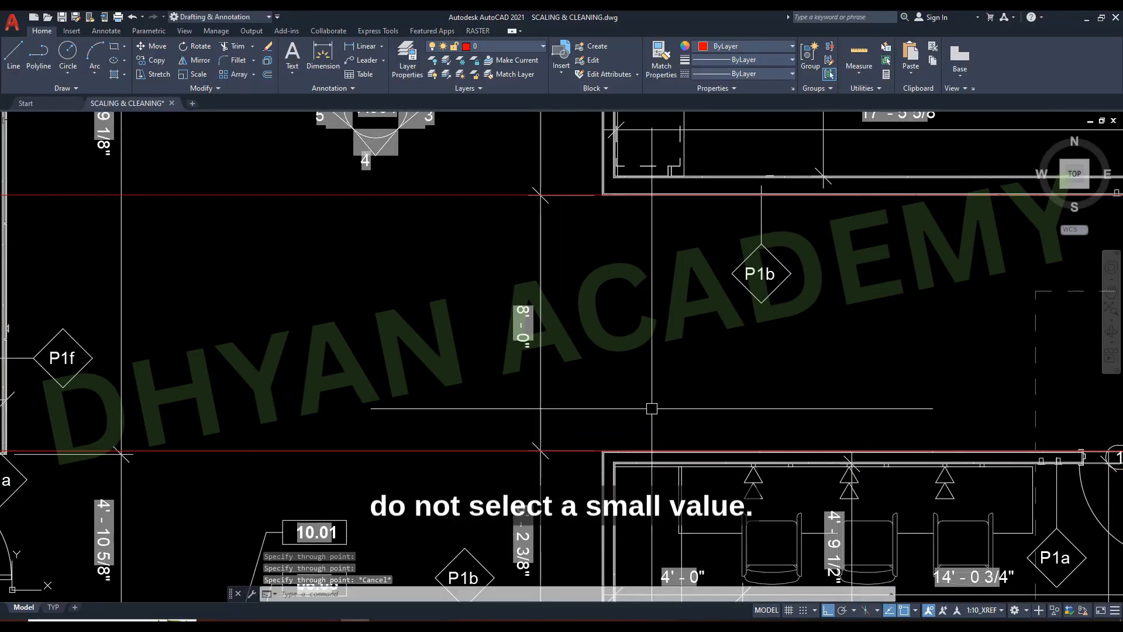
- Offset the construction line at the dimension's upper end downward by 8'
type("o")
key("Return")
type("8'")
key("Return")
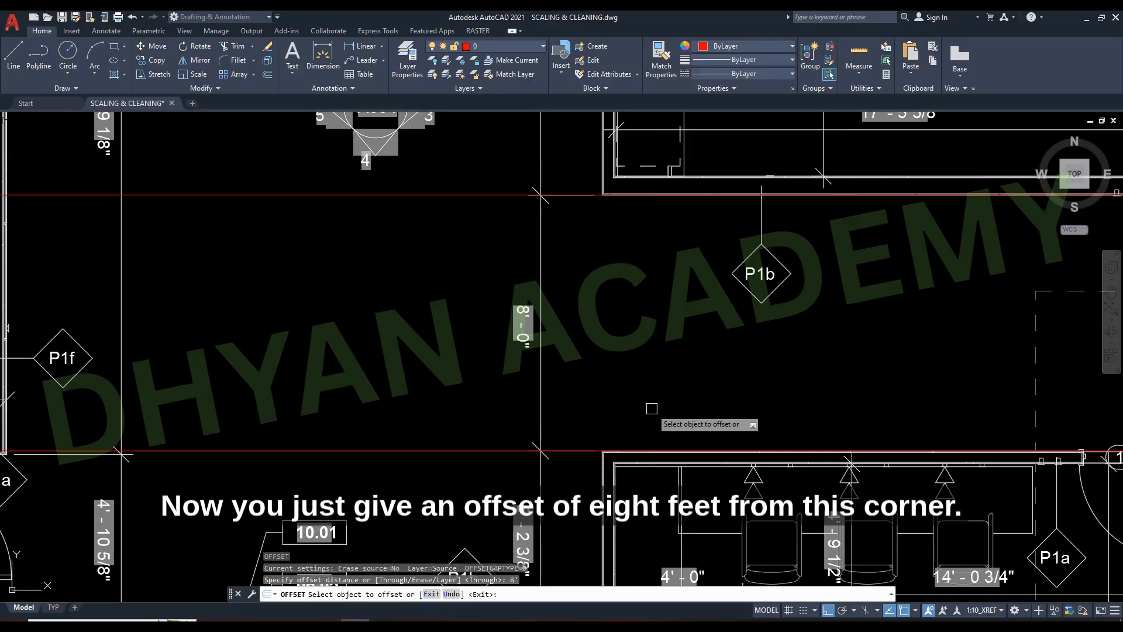
left_click(475, 195)
left_click(472, 275)
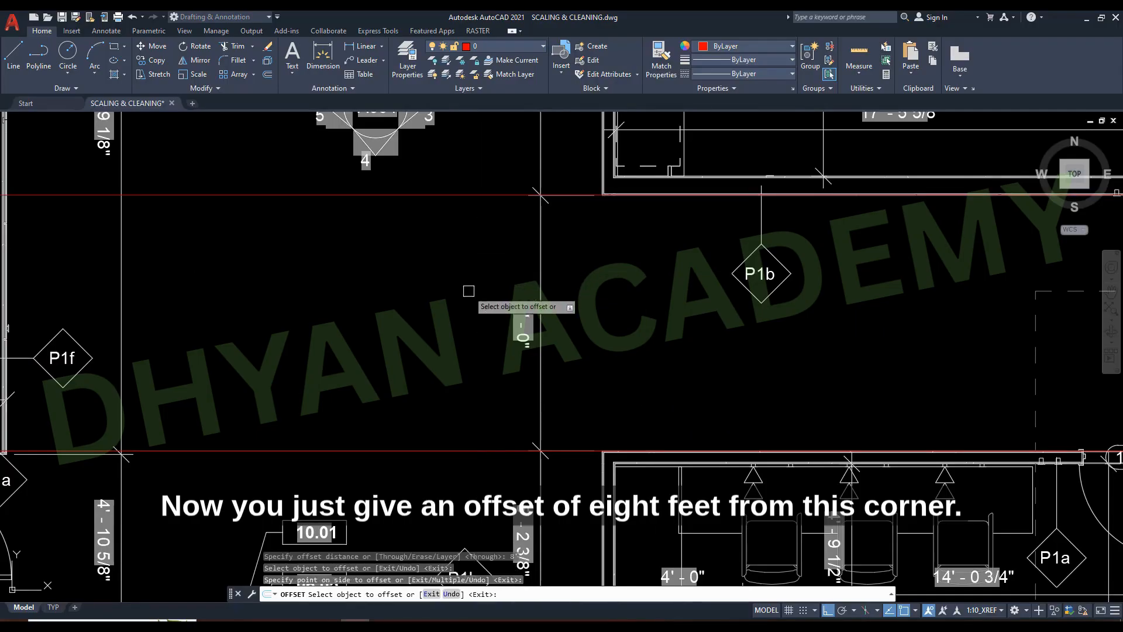
scroll(471, 301, "down", 3)
scroll(476, 294, "down", 5)
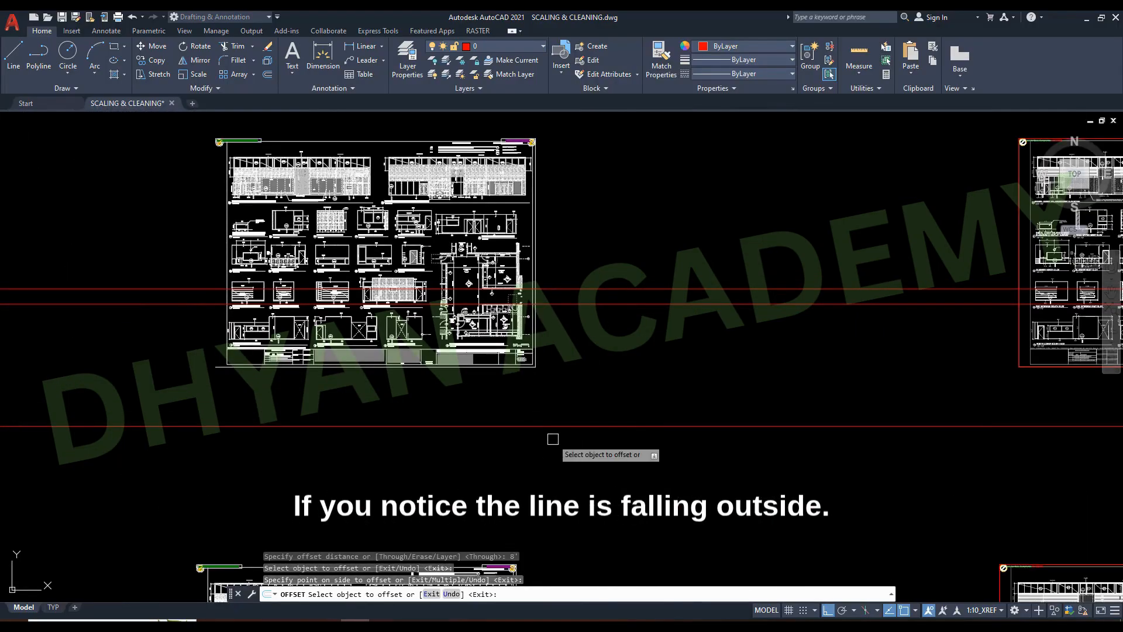
key("Return")
- Window-select the original loose geometry below the block and move it to the right, past its PDF underlay
scroll(591, 419, "down", 2)
left_click(409, 449)
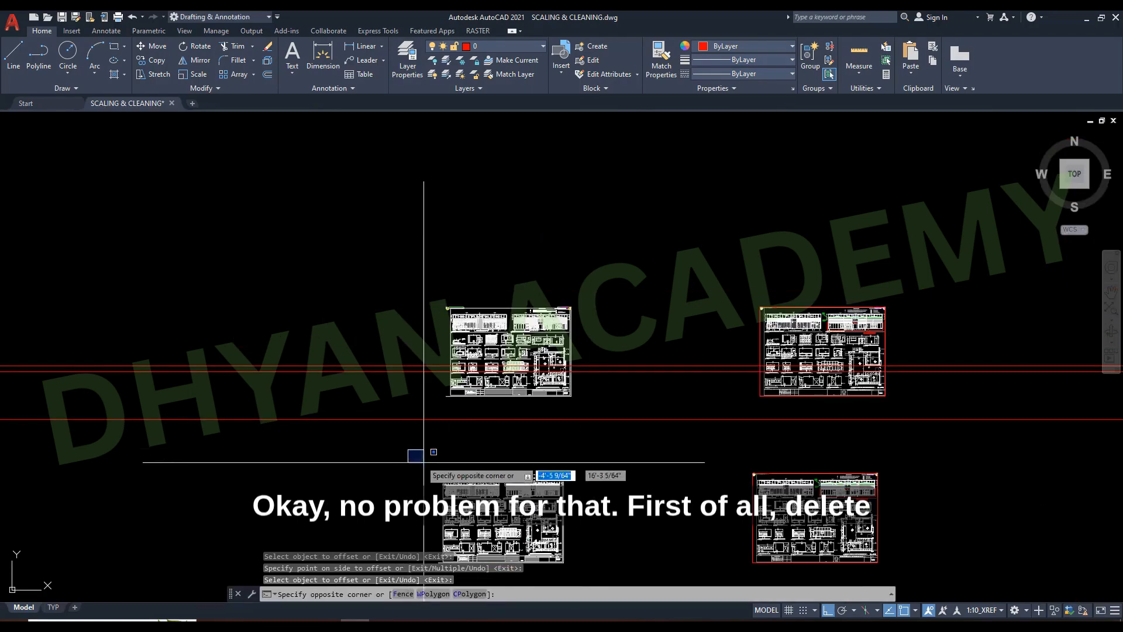
scroll(495, 490, "down", 1)
left_click(554, 543)
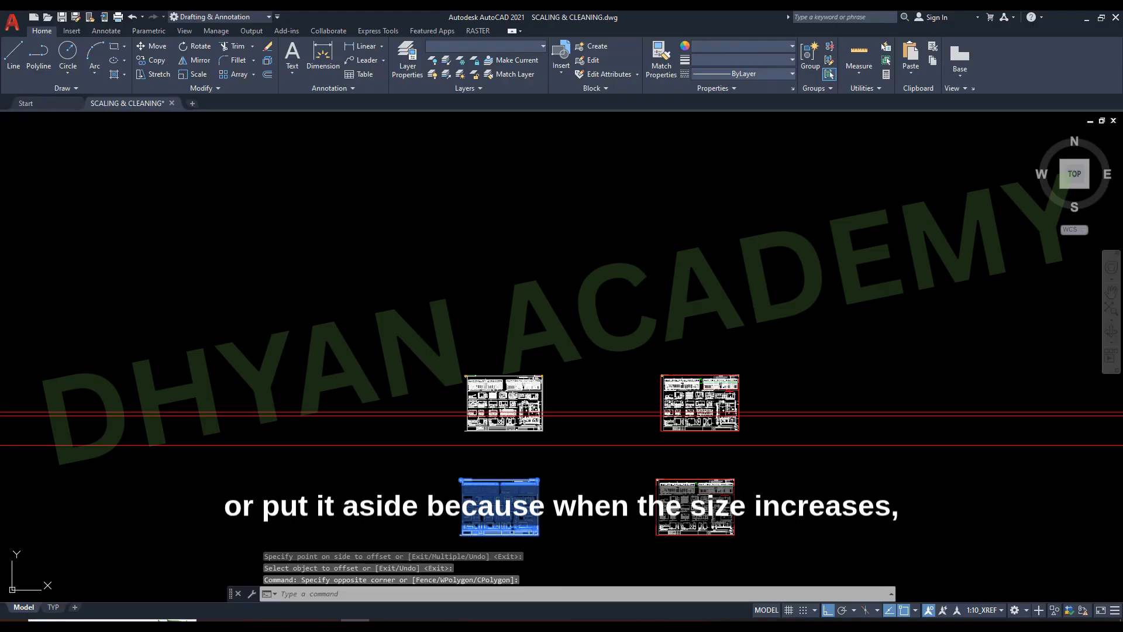
type("m")
key("Return")
left_click(515, 488)
left_click(900, 502)
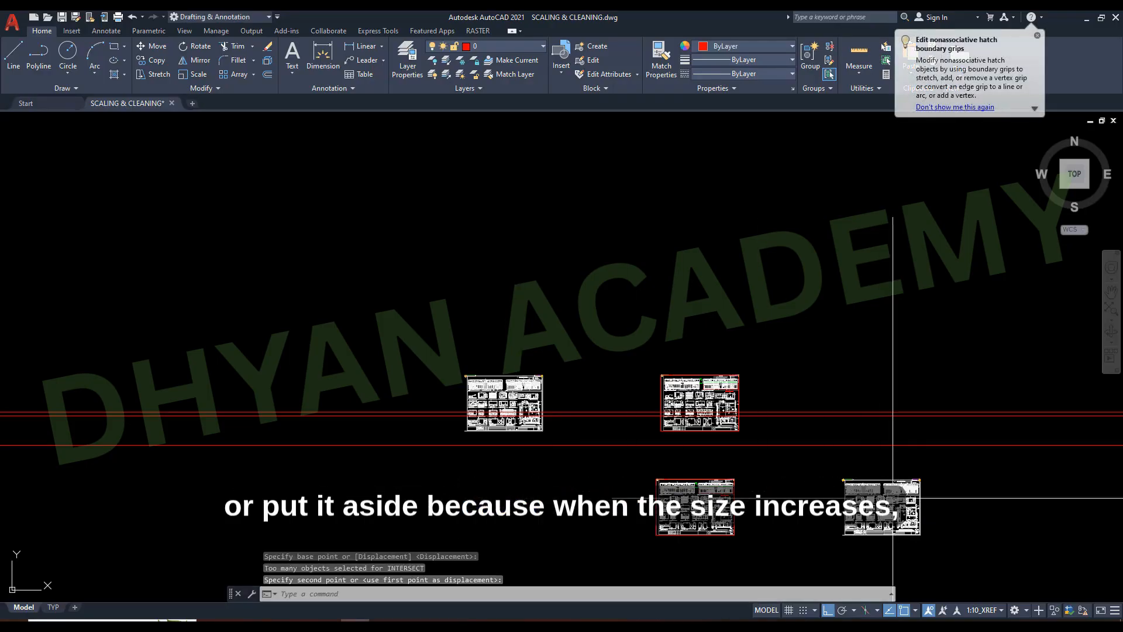
- Move the lower PDF underlay and loose geometry together farther to the right, well away from the pasted block
left_click(612, 295)
left_click(964, 527)
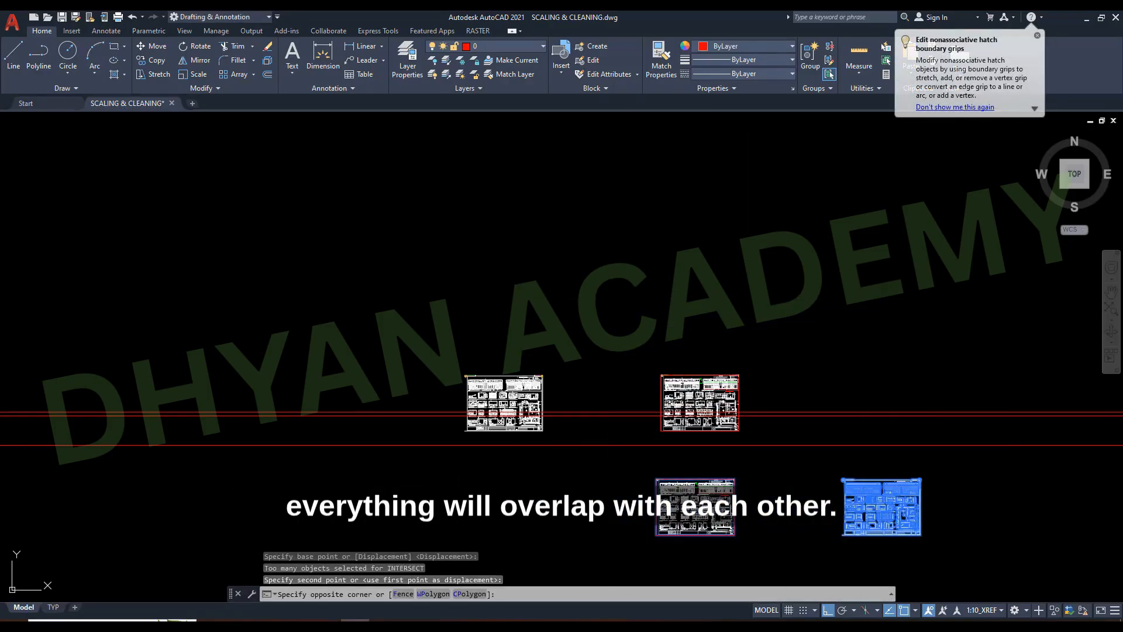
type("m")
key("Return")
left_click(732, 489)
scroll(559, 500, "down", 3)
left_click(982, 560)
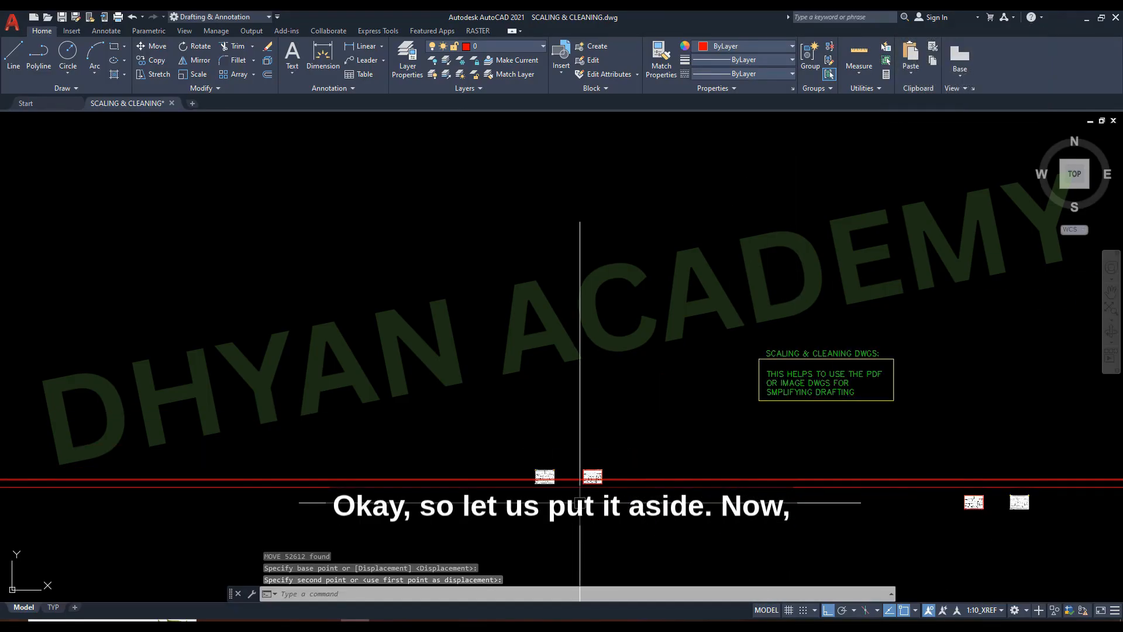
- Draw a vertical construction line along the 8'-0" dimension line in the enlarged plan
scroll(571, 491, "up", 4)
scroll(243, 356, "up", 4)
scroll(918, 450, "up", 4)
middle_click_drag(960, 481, 696, 400)
scroll(697, 401, "down", 4)
type("XL")
key("Return")
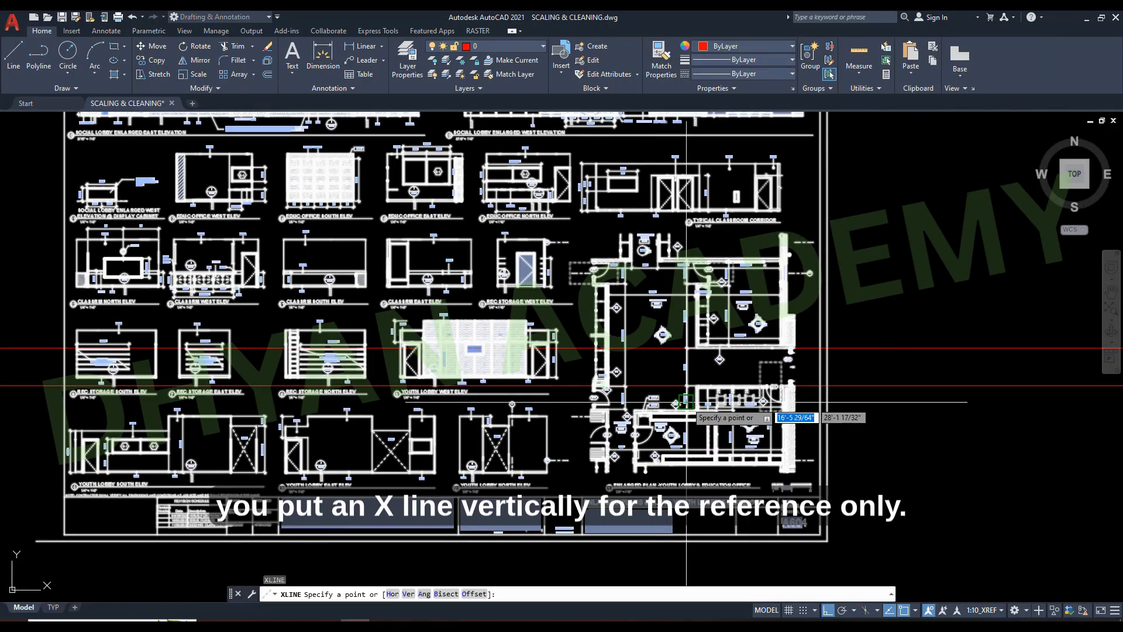
type("V")
key("Return")
scroll(620, 358, "up", 3)
scroll(732, 348, "up", 6)
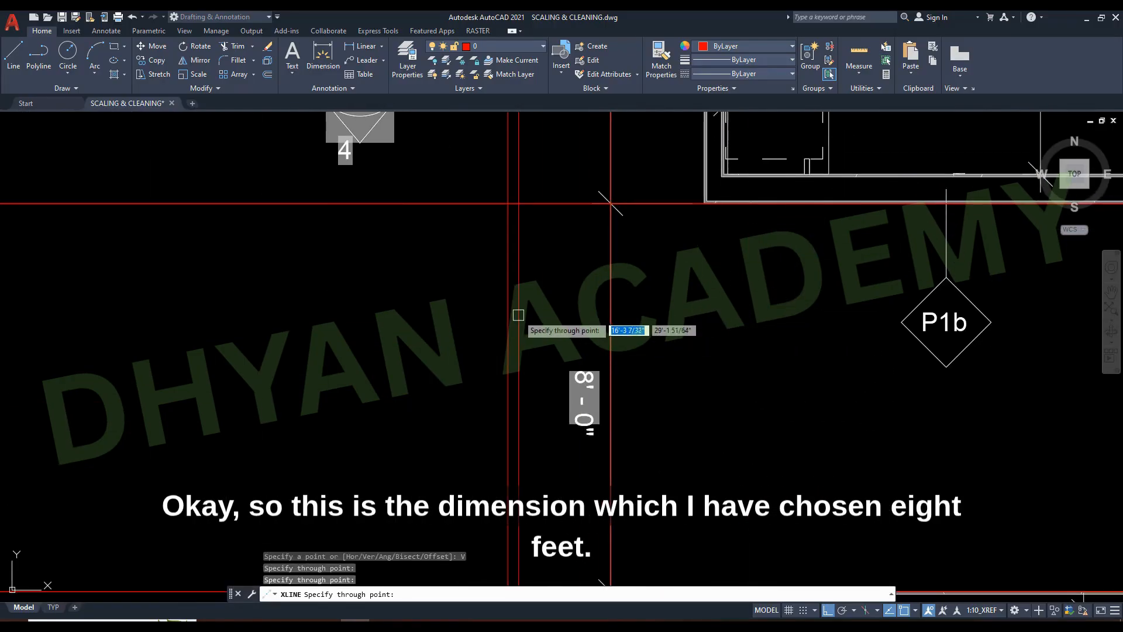
- End the construction line command and erase the stray vertical line beside the 8'-0" dimension
key("Escape")
left_click(546, 281)
left_click(409, 222)
type("e")
key("space")
scroll(600, 384, "up", 2)
left_click(433, 270)
left_click(732, 545)
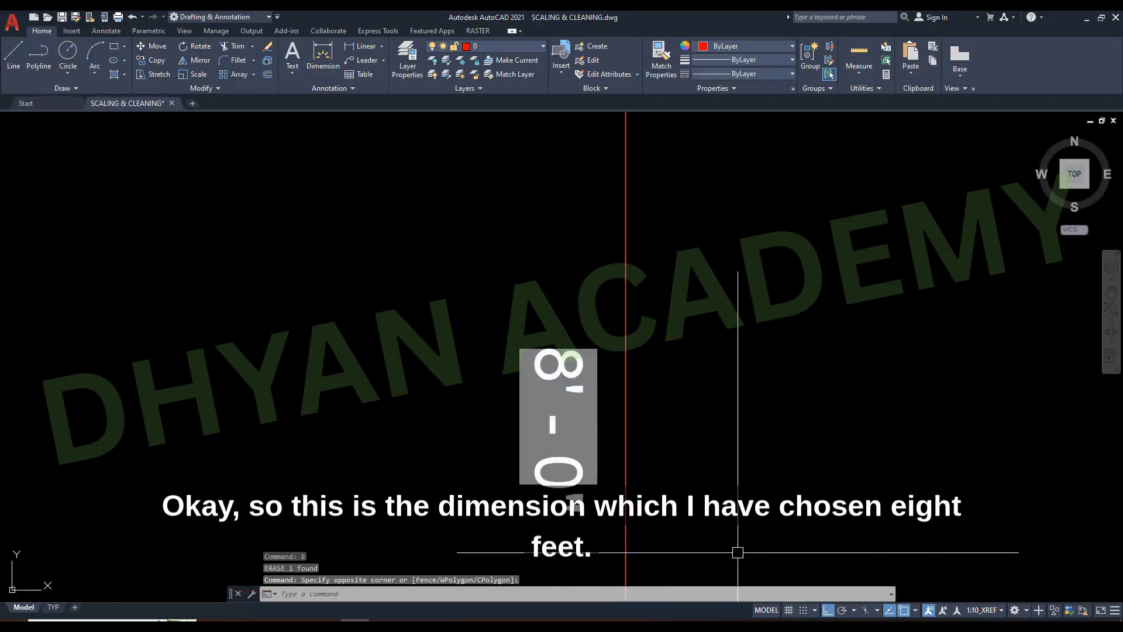
- Start scaling the sheet block with the upper horizontal and vertical construction lines' intersection as base point
scroll(591, 269, "down", 8)
key("Return")
scroll(585, 351, "down", 6)
left_click(639, 182)
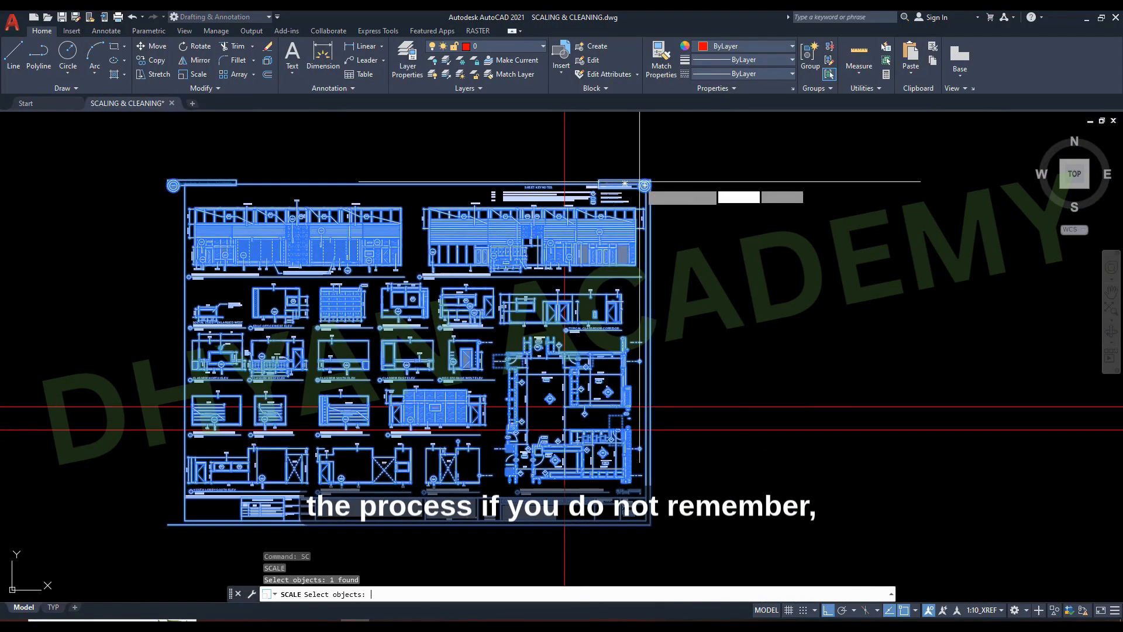
key("Return")
scroll(585, 430, "up", 6)
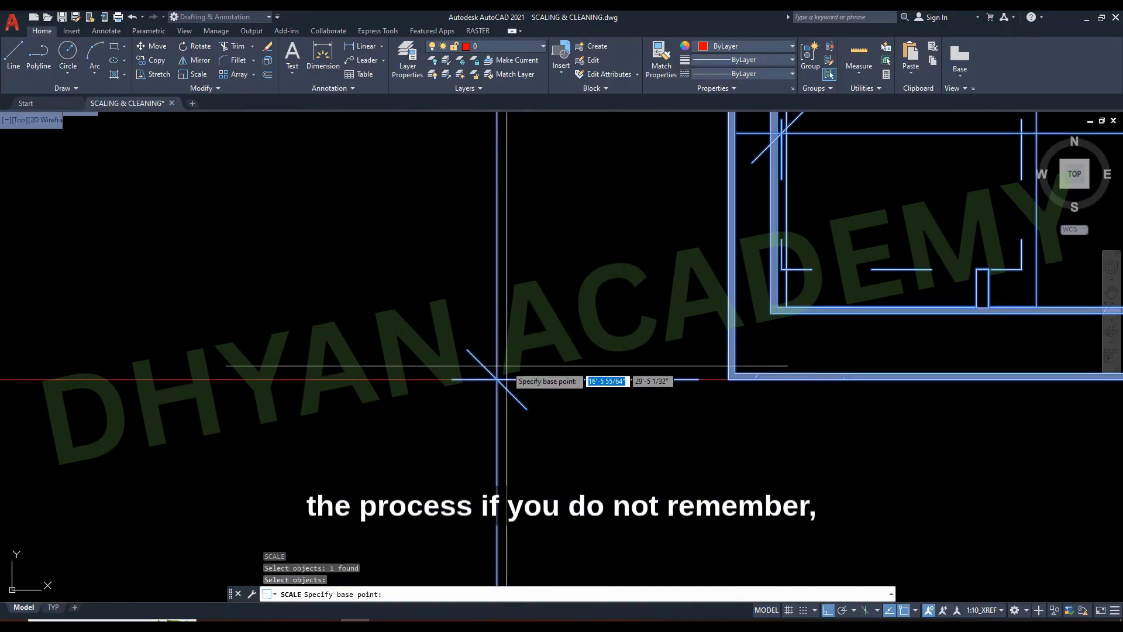
left_click(497, 379)
- Use the Reference option and pick the upper and lower ends of the 8'-0" dimension as the reference length
scroll(529, 281, "up", 5)
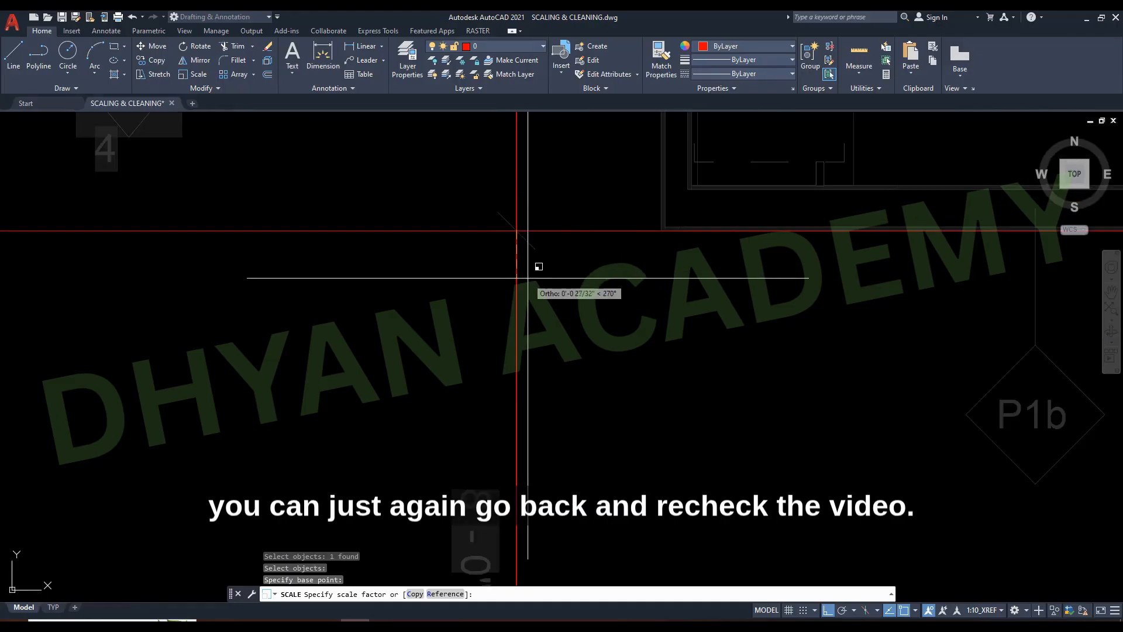
type("R")
key("Return")
scroll(521, 222, "up", 3)
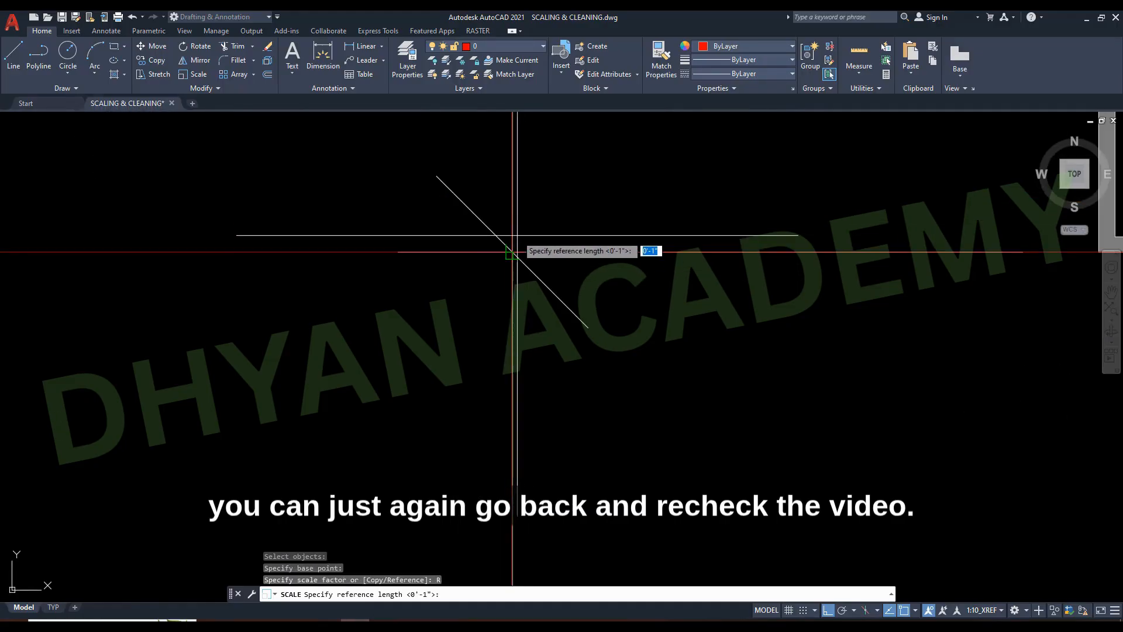
left_click(512, 252)
scroll(514, 249, "down", 5)
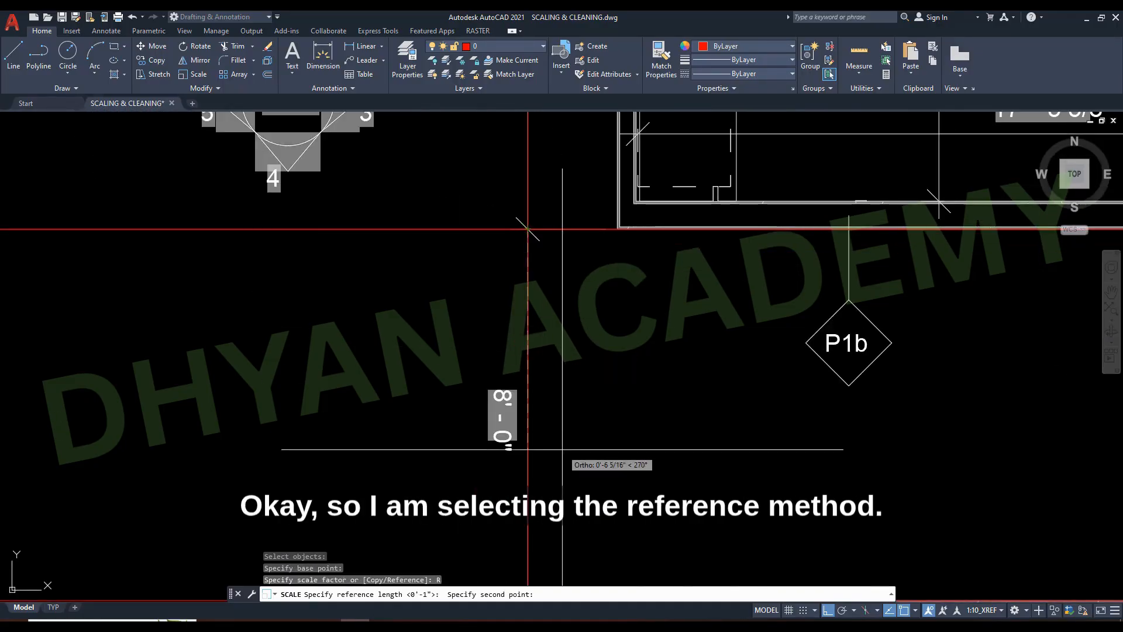
middle_click_drag(547, 448, 573, 344)
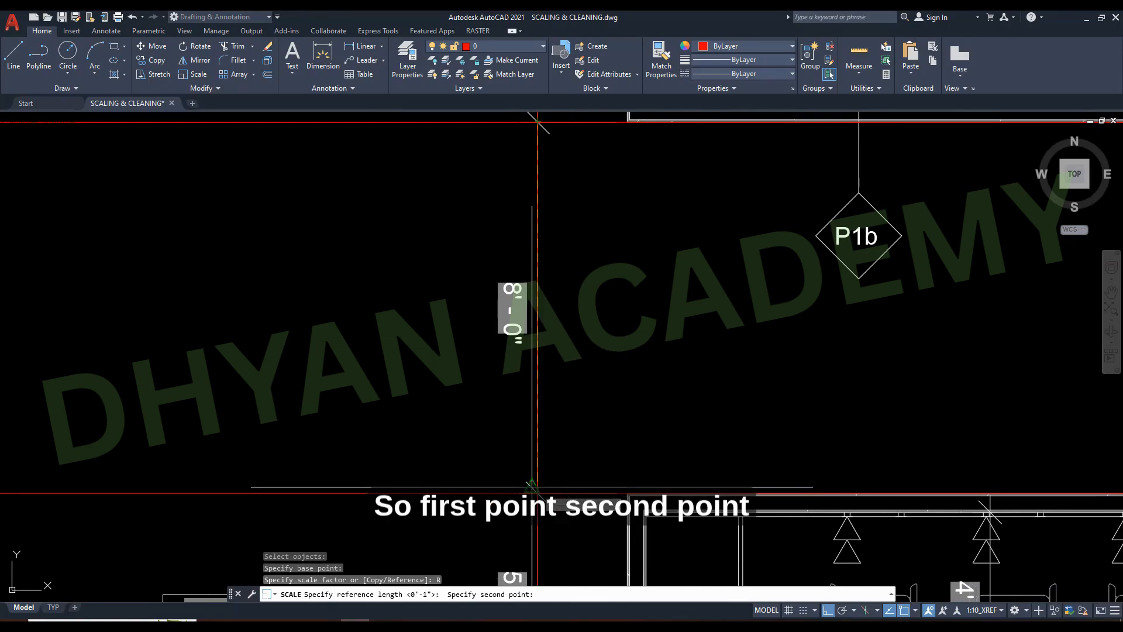
left_click(537, 491)
- Set the new scaled length by picking where the vertical construction line meets the 8' offset line
scroll(547, 286, "down", 6)
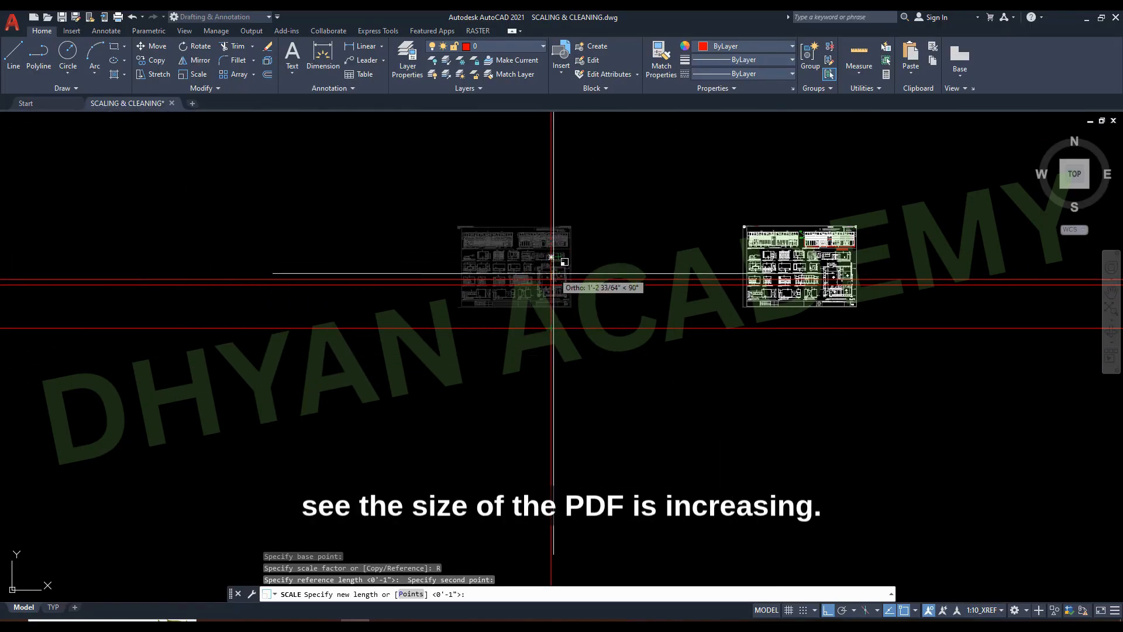
scroll(547, 315, "up", 8)
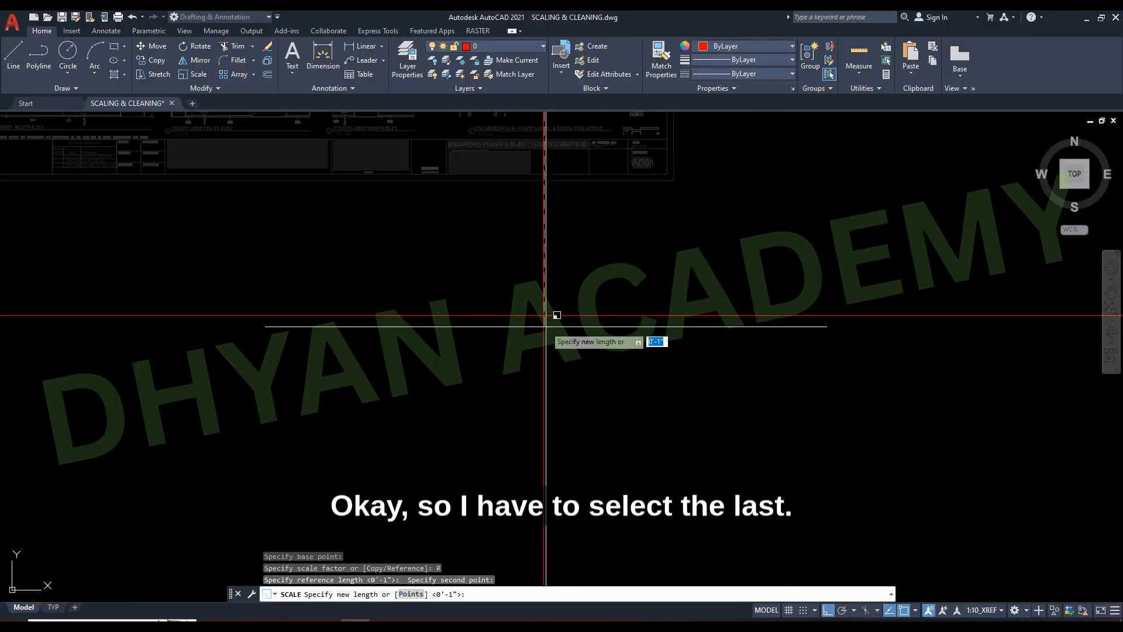
left_click(544, 316)
scroll(472, 354, "down", 8)
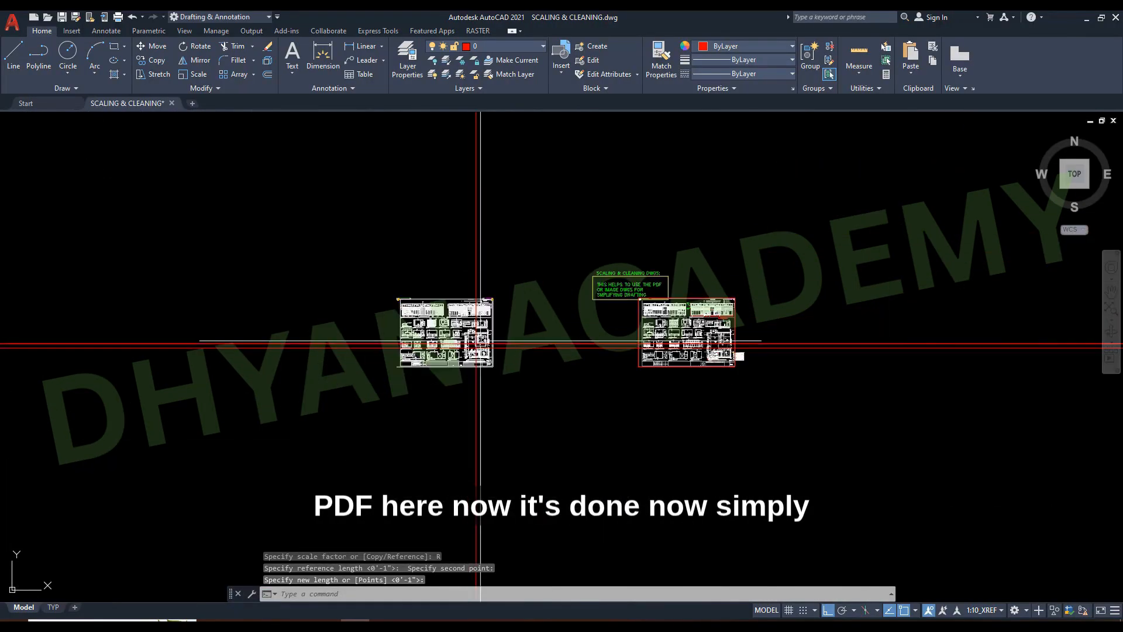
left_click(433, 302)
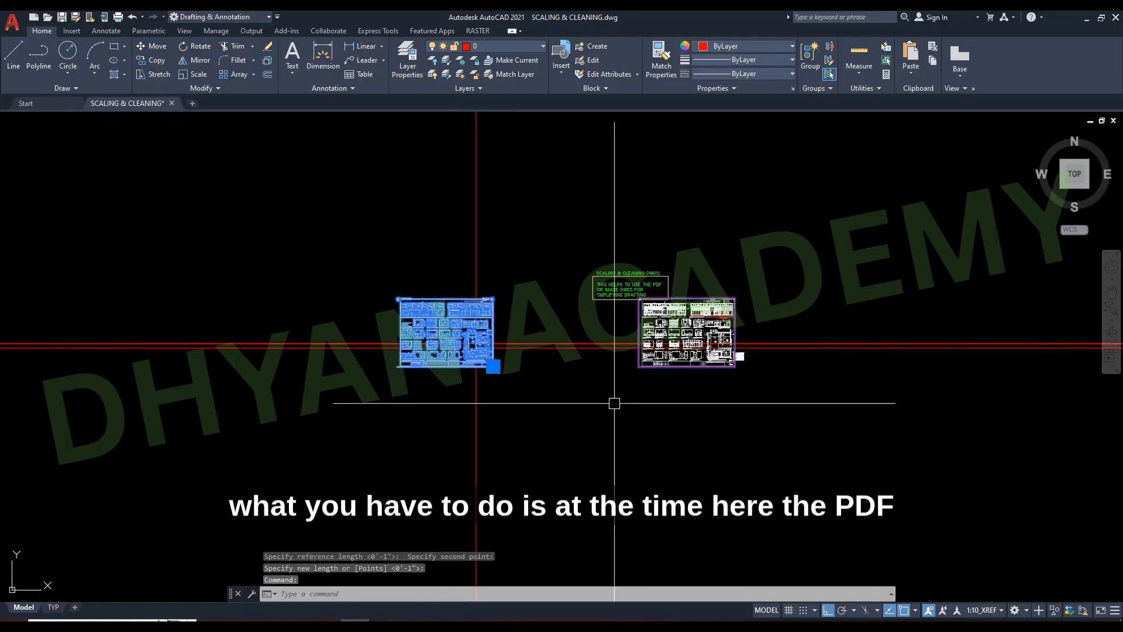
scroll(652, 346, "up", 2)
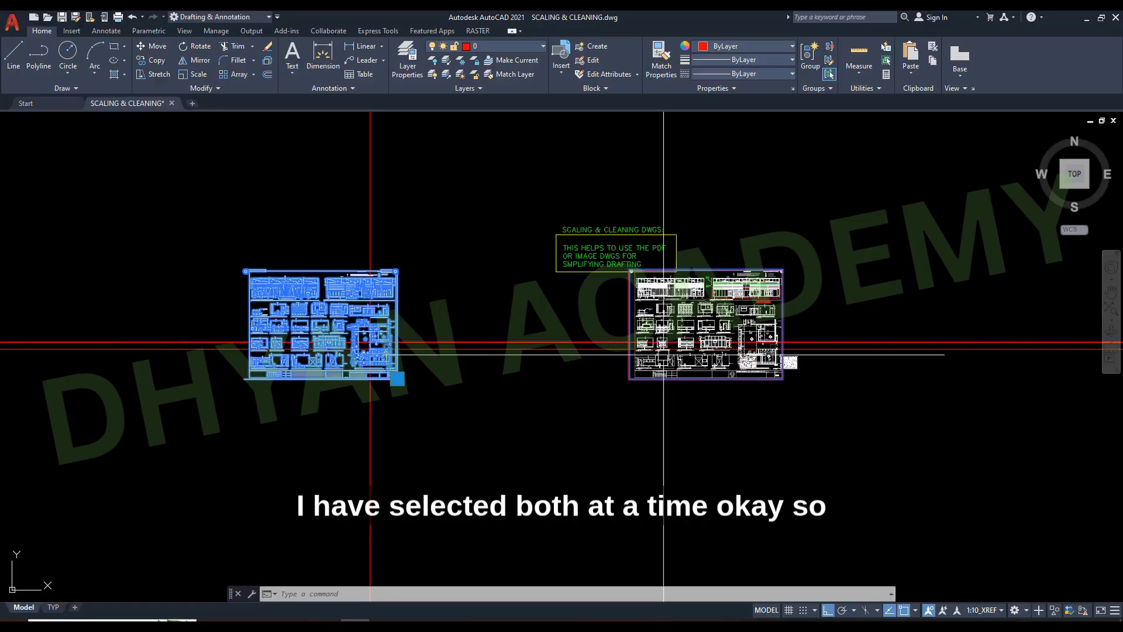
key("Escape")
scroll(336, 348, "up", 4)
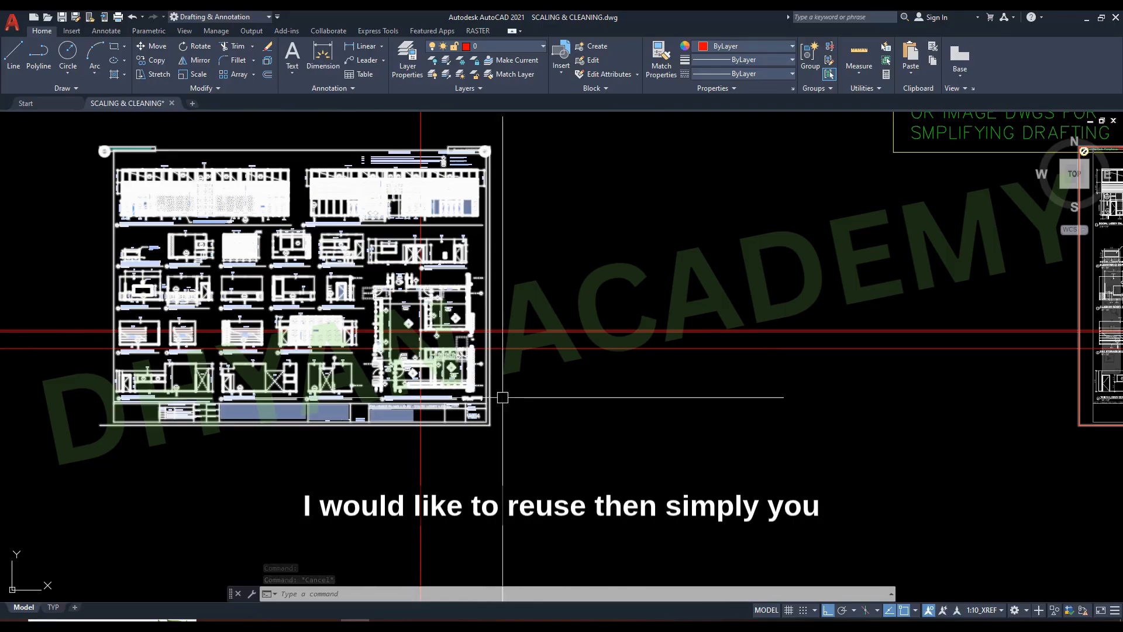
left_click(735, 401)
left_click(642, 261)
key("Escape")
- Offset the horizontal construction line upward by 13'7.75" to check the scaled plan against the youth lobby's 13'-7 3/4" dimension
scroll(399, 311, "up", 6)
scroll(521, 399, "up", 3)
middle_click_drag(586, 294, 572, 479)
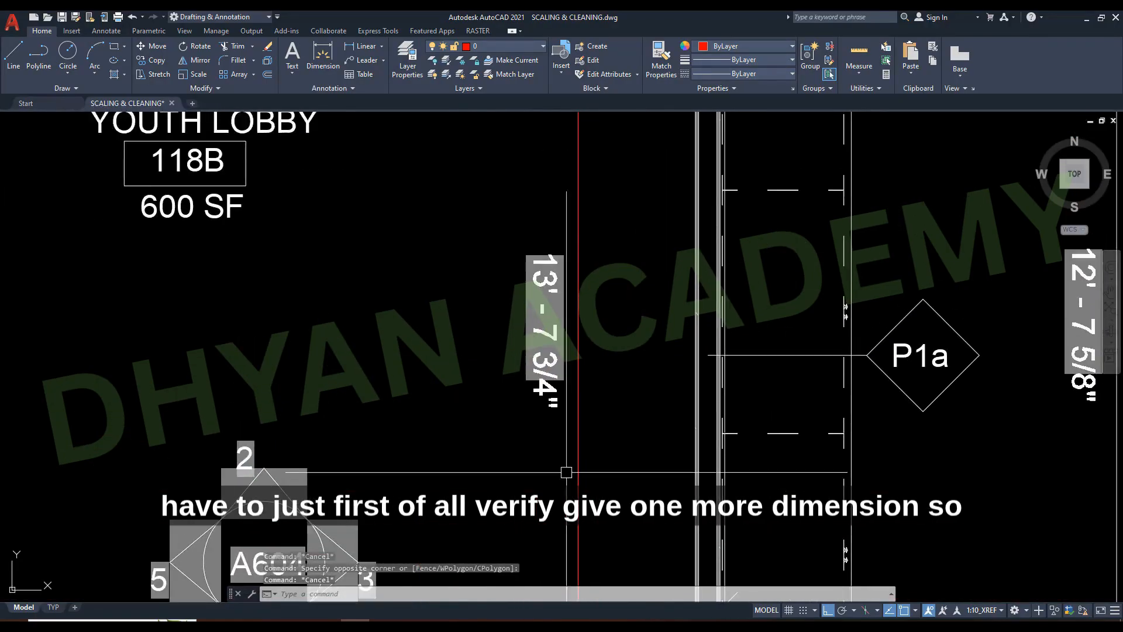
scroll(496, 338, "down", 2)
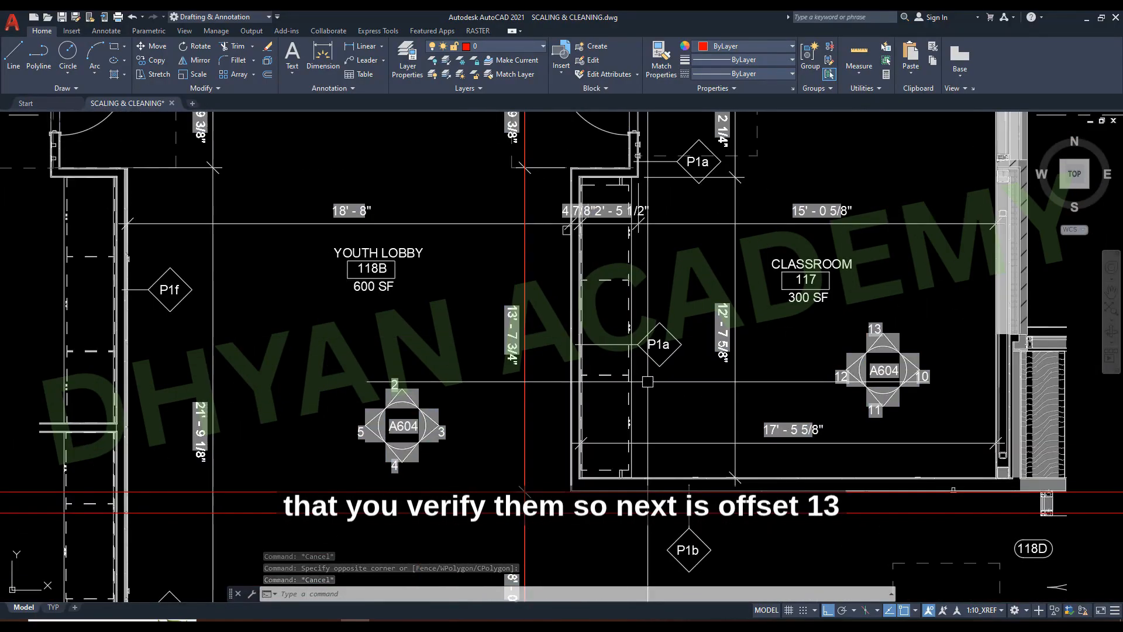
key("Return")
type("13'7.75\"")
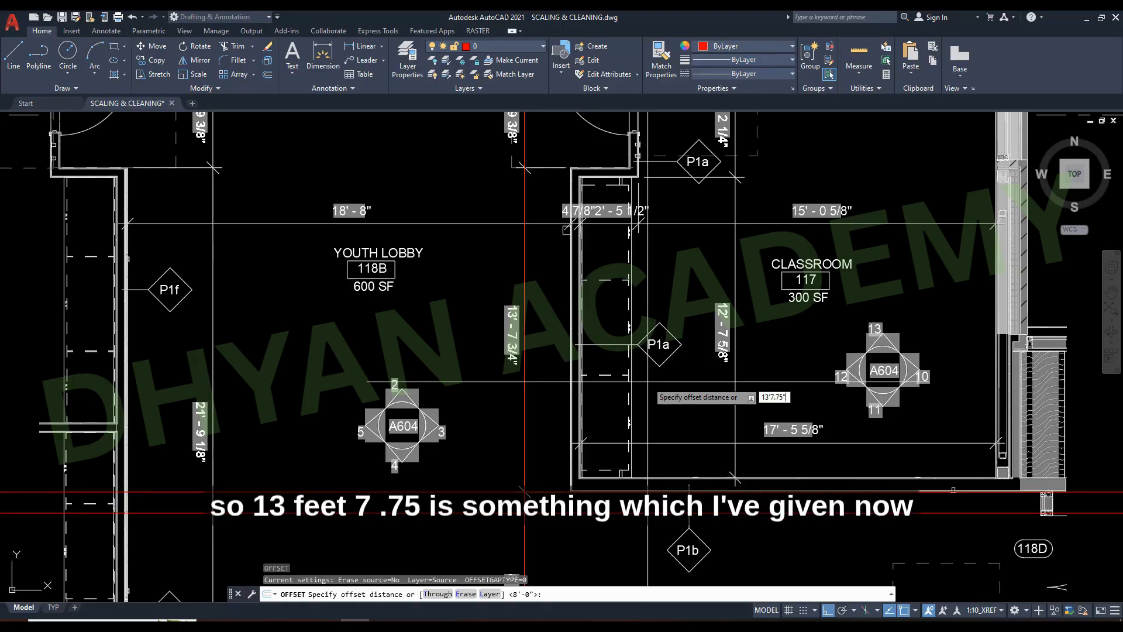
key("Return")
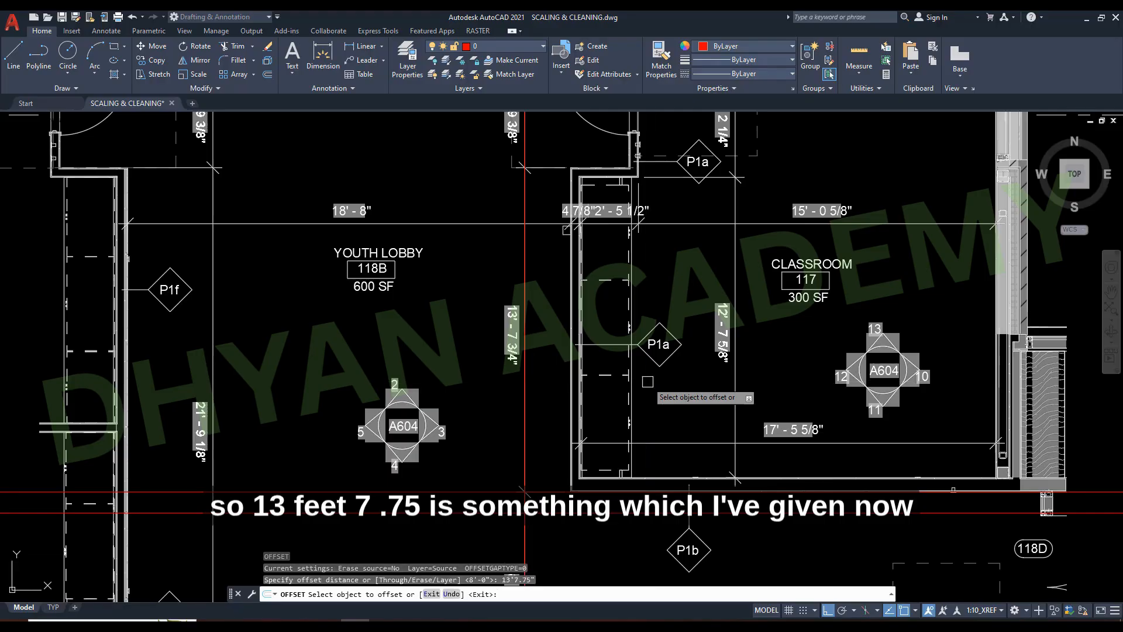
scroll(573, 384, "down", 2)
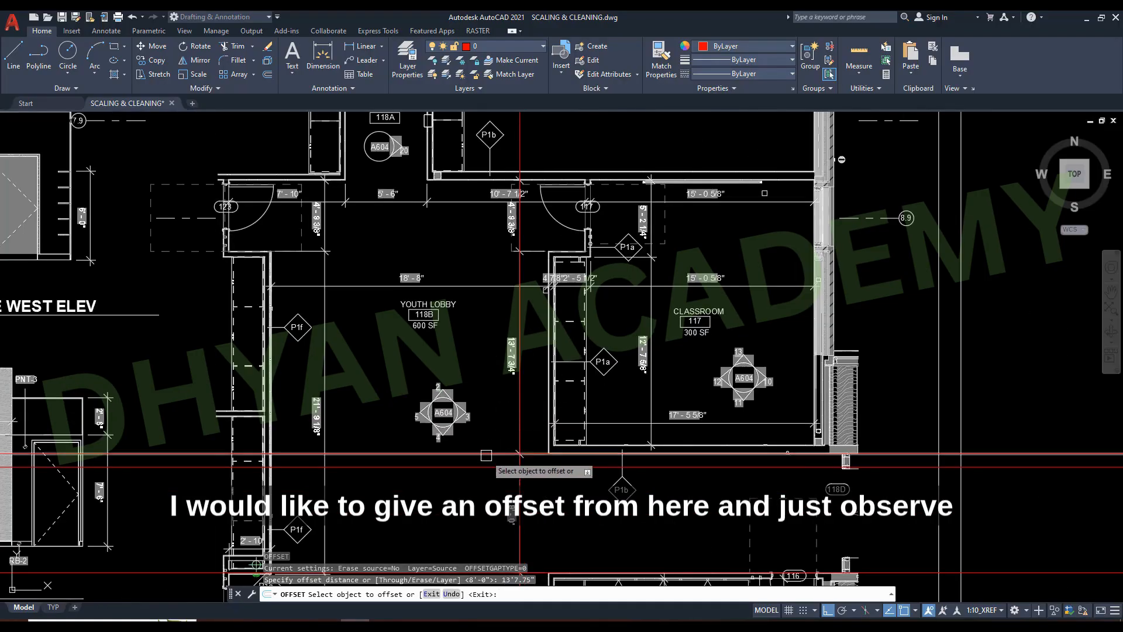
left_click(470, 493)
left_click(485, 405)
scroll(540, 205, "up", 8)
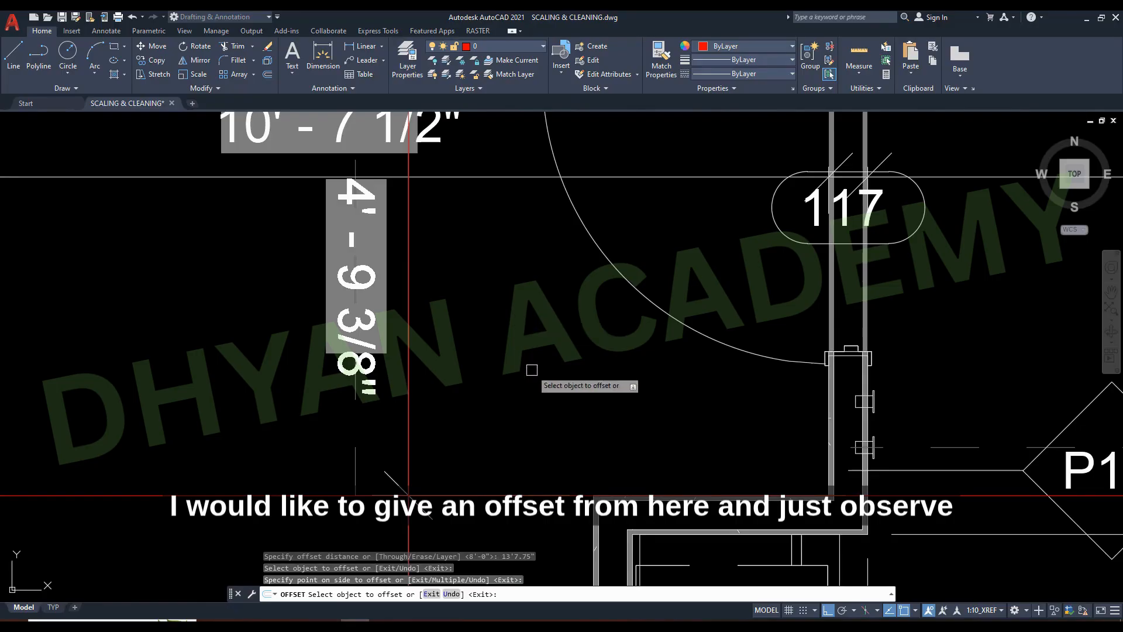
scroll(584, 284, "down", 10)
key("Return")
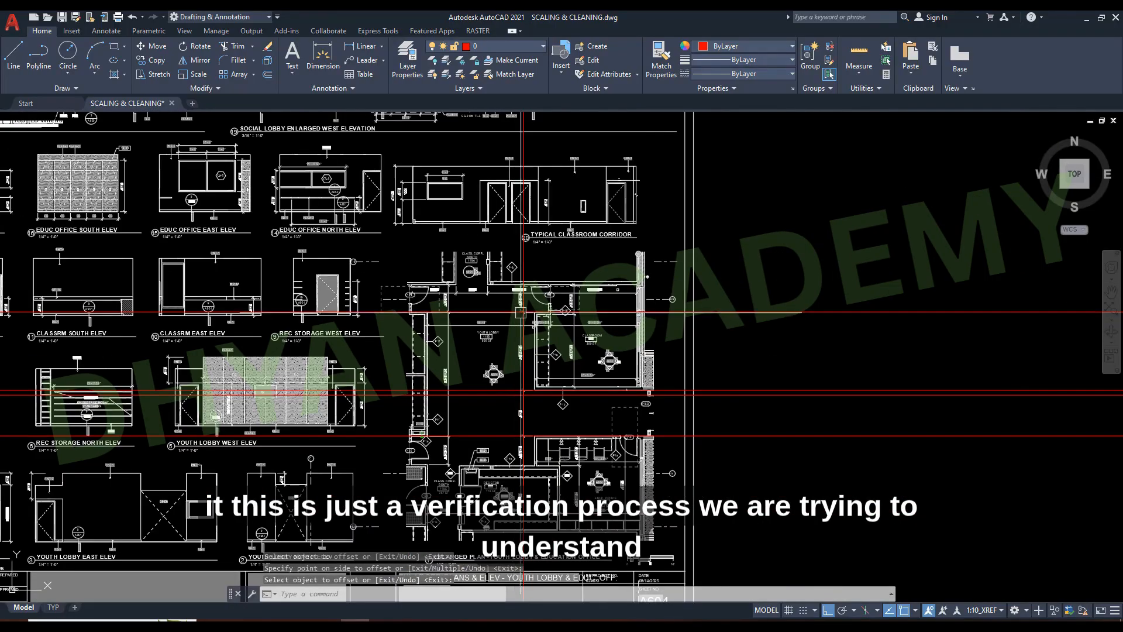
- Erase all the horizontal and vertical construction lines crossing the scaled sheet
left_click(884, 488)
left_click(821, 285)
type("e")
key("Return")
scroll(809, 292, "down", 3)
left_click(828, 442)
left_click(627, 430)
type("e")
key("Return")
scroll(807, 301, "up", 4)
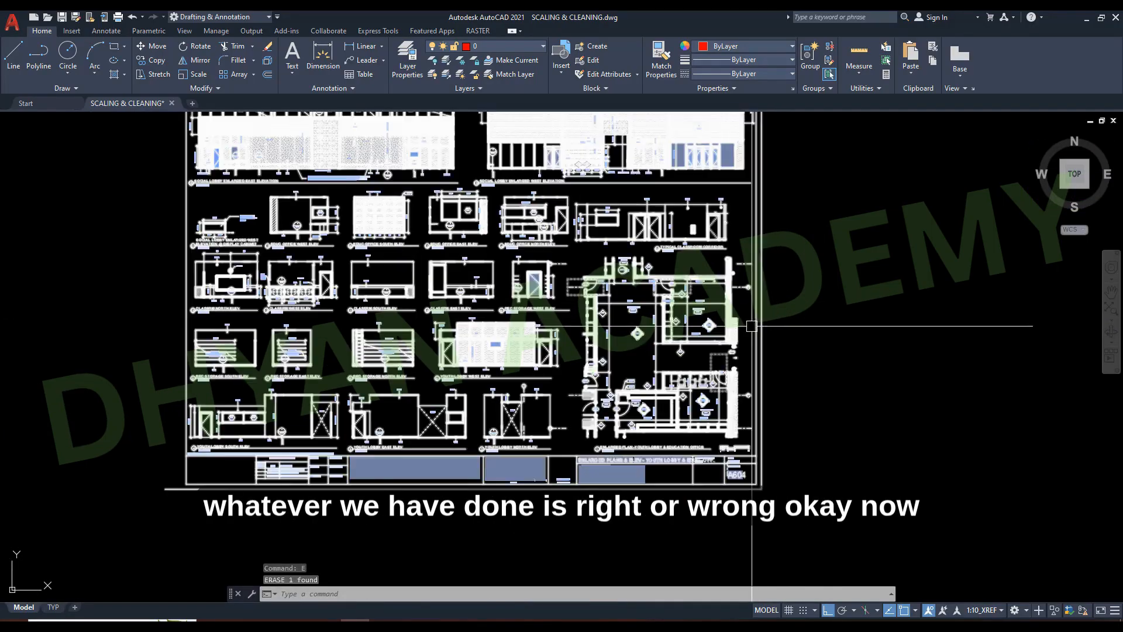
- Explode the scaled sheet block into separate objects
left_click(633, 357)
scroll(633, 358, "down", 4)
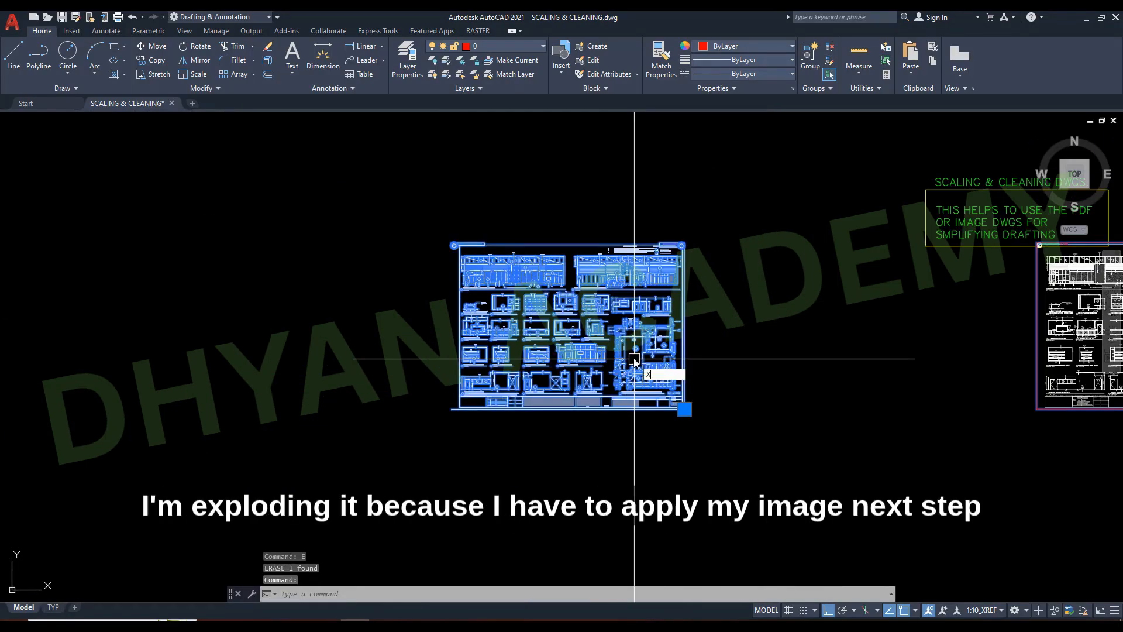
type("x")
key("Return")
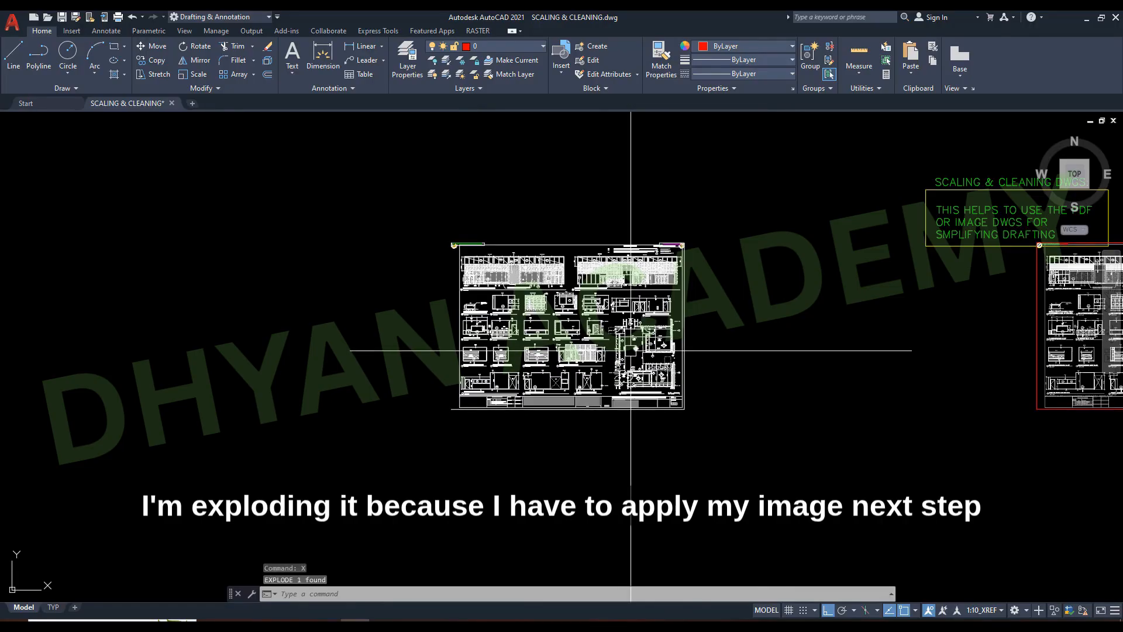
- Copy the Typical Classroom Corridor elevation (20) with its title to the empty space above the sheet
scroll(629, 346, "up", 7)
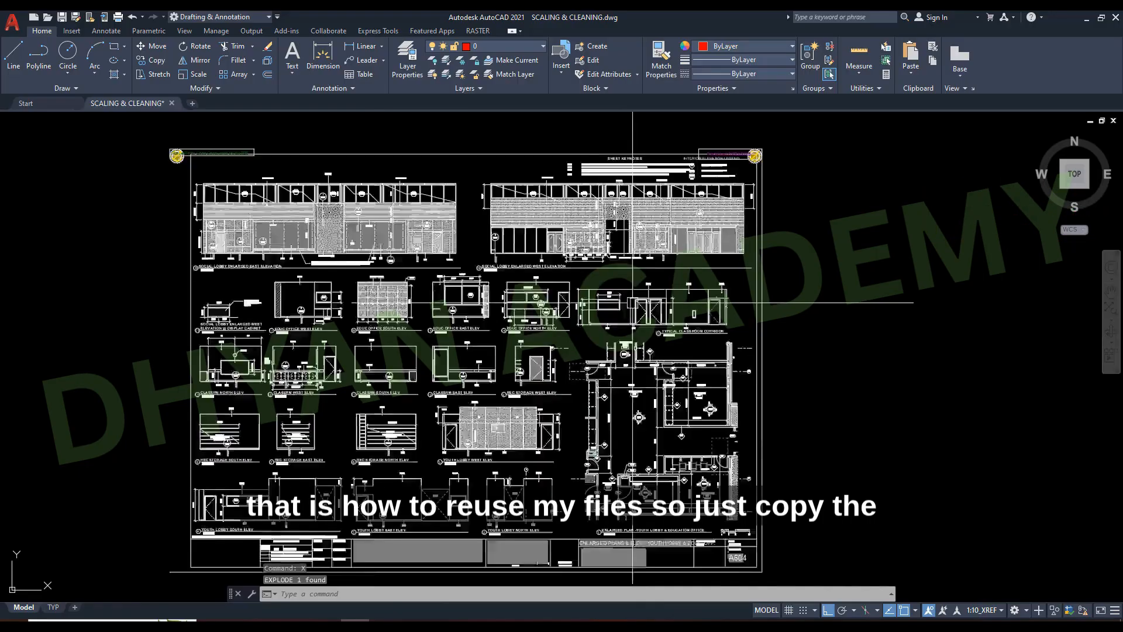
left_click(483, 234)
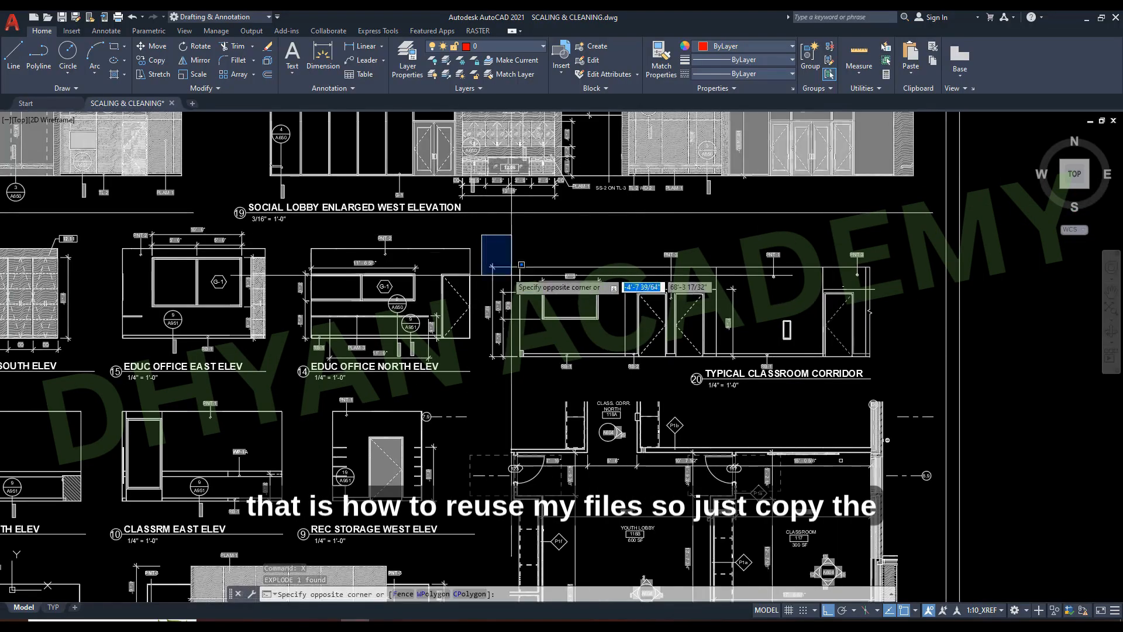
left_click(907, 388)
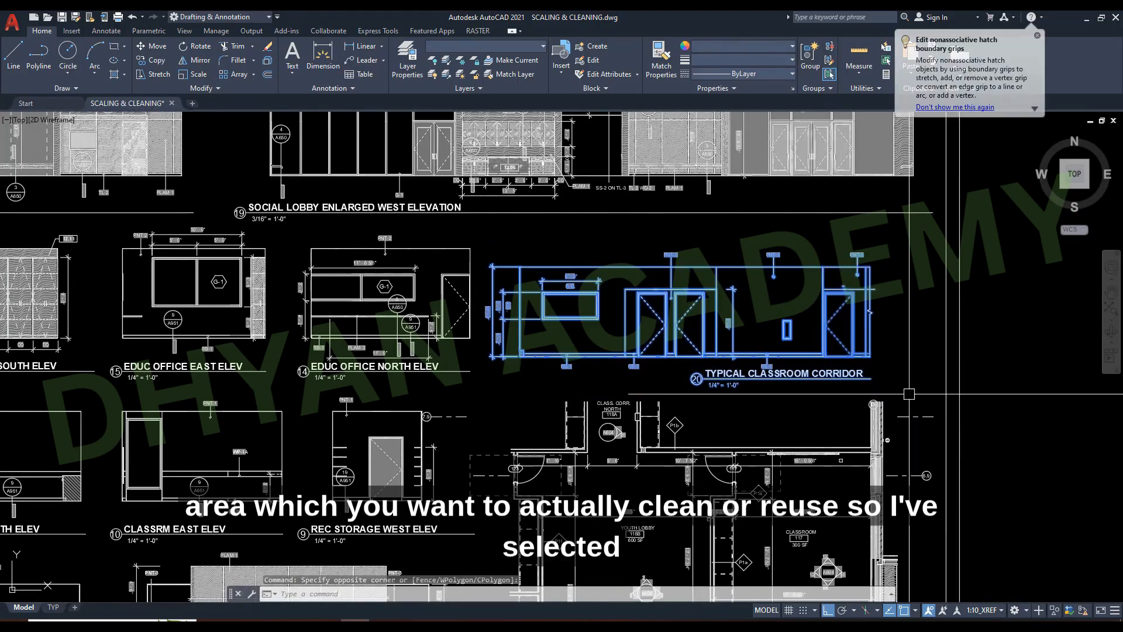
type("co")
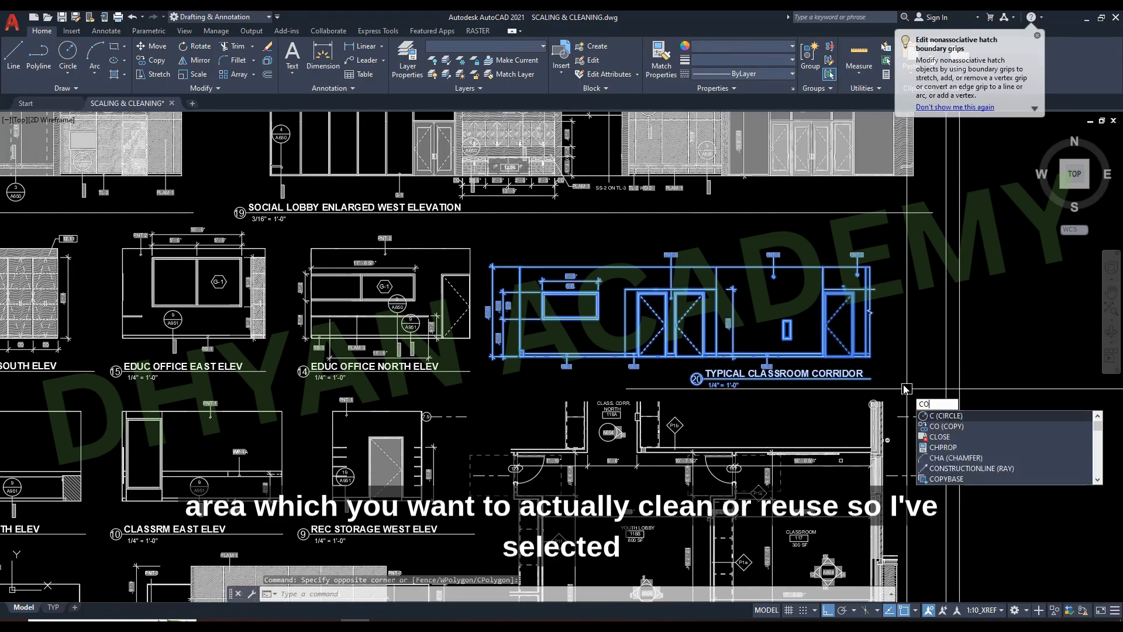
key("space")
left_click(864, 327)
scroll(832, 426, "down", 7)
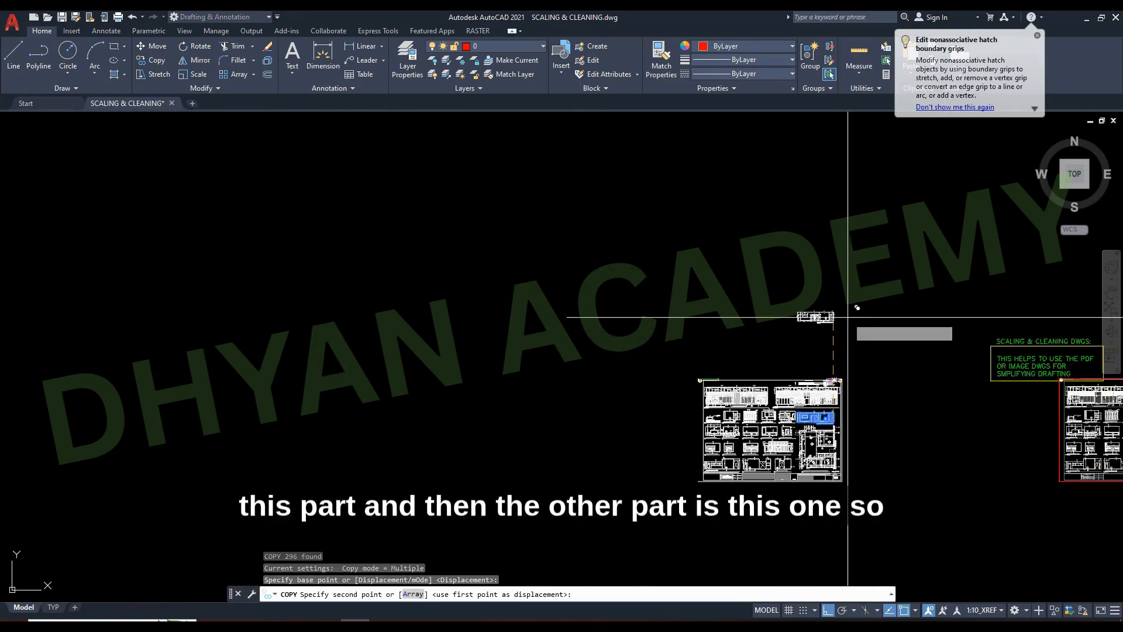
left_click(843, 327)
scroll(819, 422, "up", 8)
key("Escape")
- Copy the Educ Office South Elev drawing (16) with its title to the empty space above the sheet
scroll(326, 337, "up", 4)
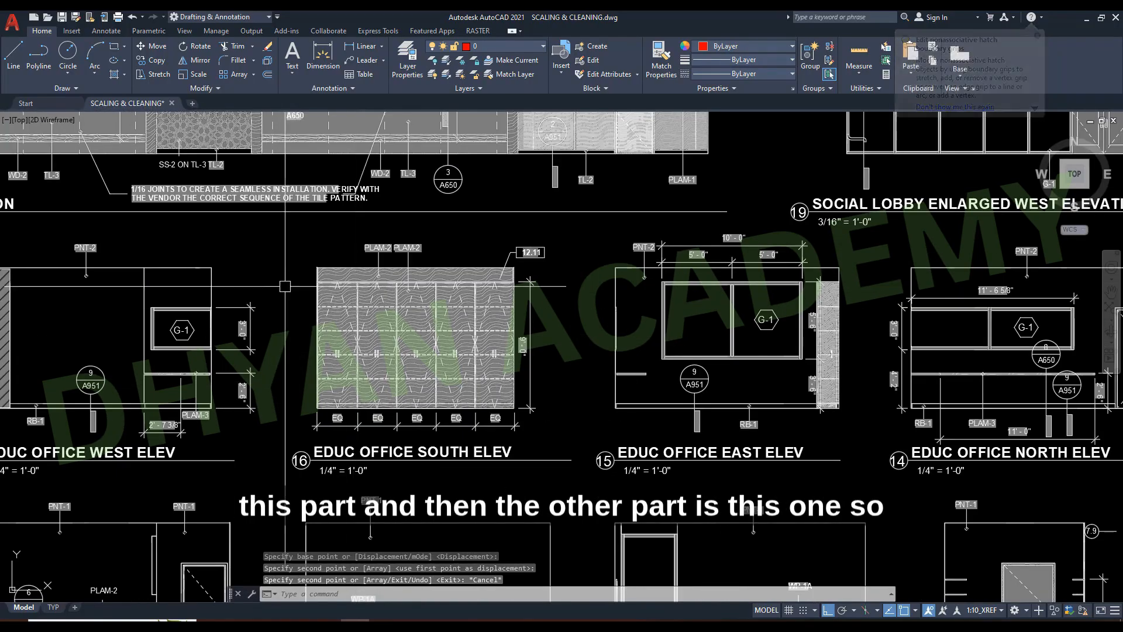
left_click(276, 222)
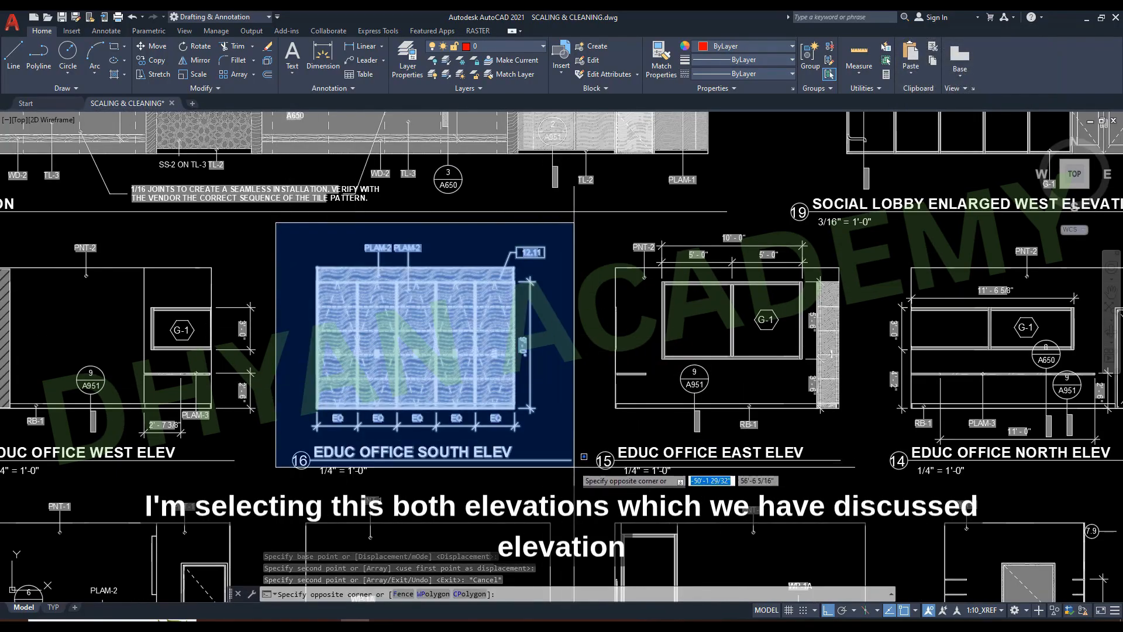
left_click(579, 489)
type("co")
key("space")
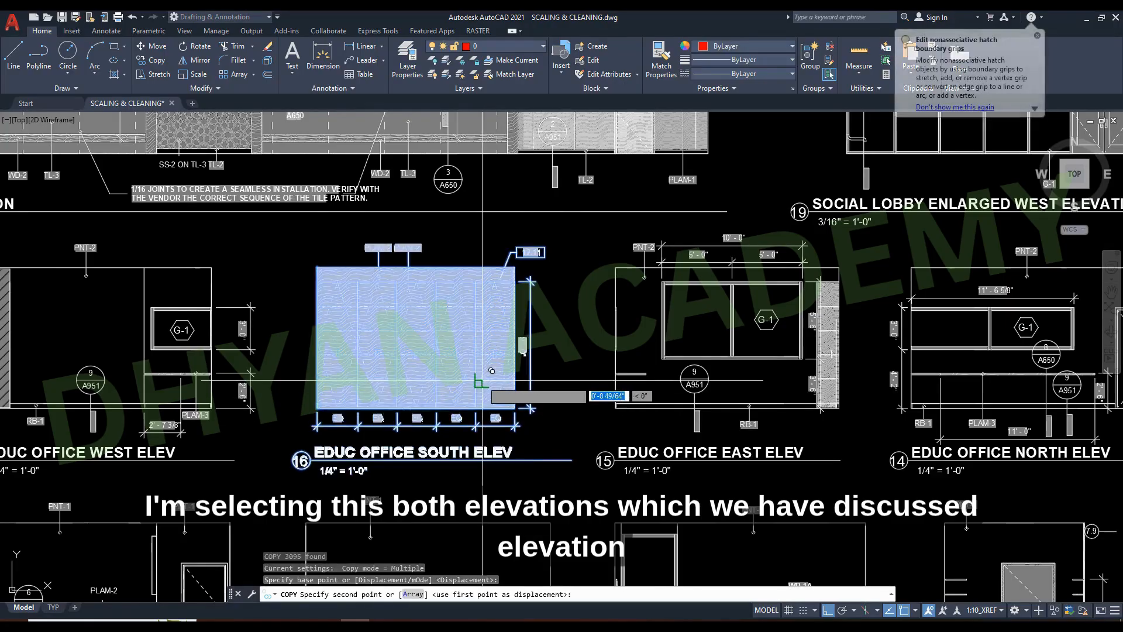
left_click(484, 381)
scroll(488, 495, "down", 6)
scroll(492, 409, "up", 6)
left_click(501, 375)
key("Escape")
- Erase the PNT text tags above the copied corridor elevation, the PNT-1 and right-hand PNT-3 leaders, and the small dash over the right door
scroll(978, 404, "up", 4)
scroll(813, 293, "down", 3)
scroll(814, 289, "up", 3)
scroll(815, 289, "up", 2)
scroll(814, 289, "down", 2)
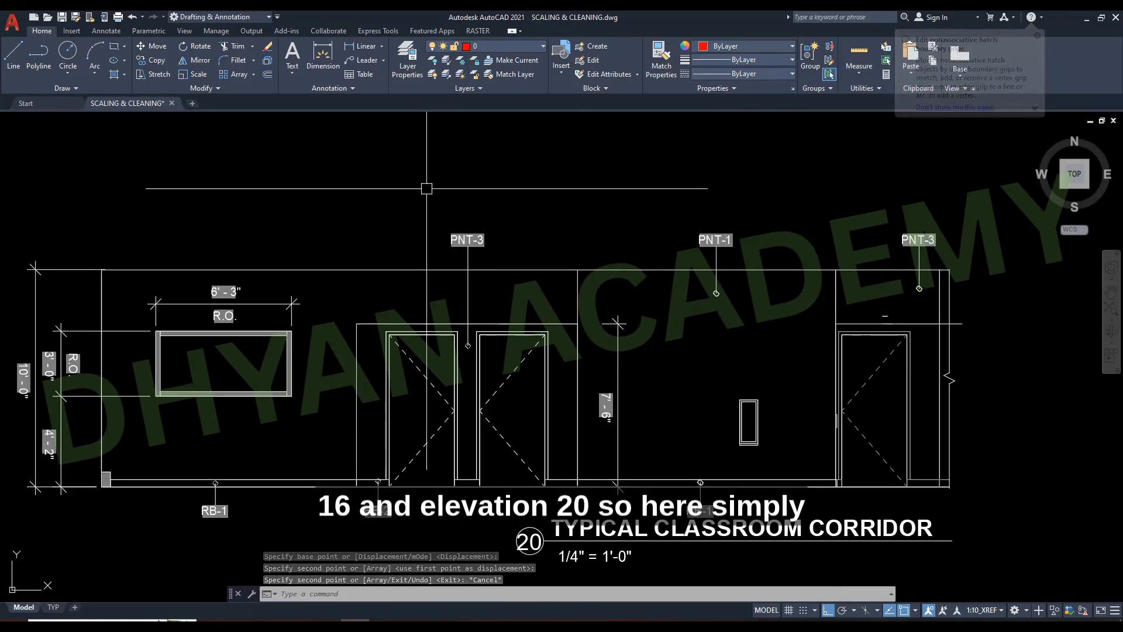
left_click(427, 188)
left_click(946, 289)
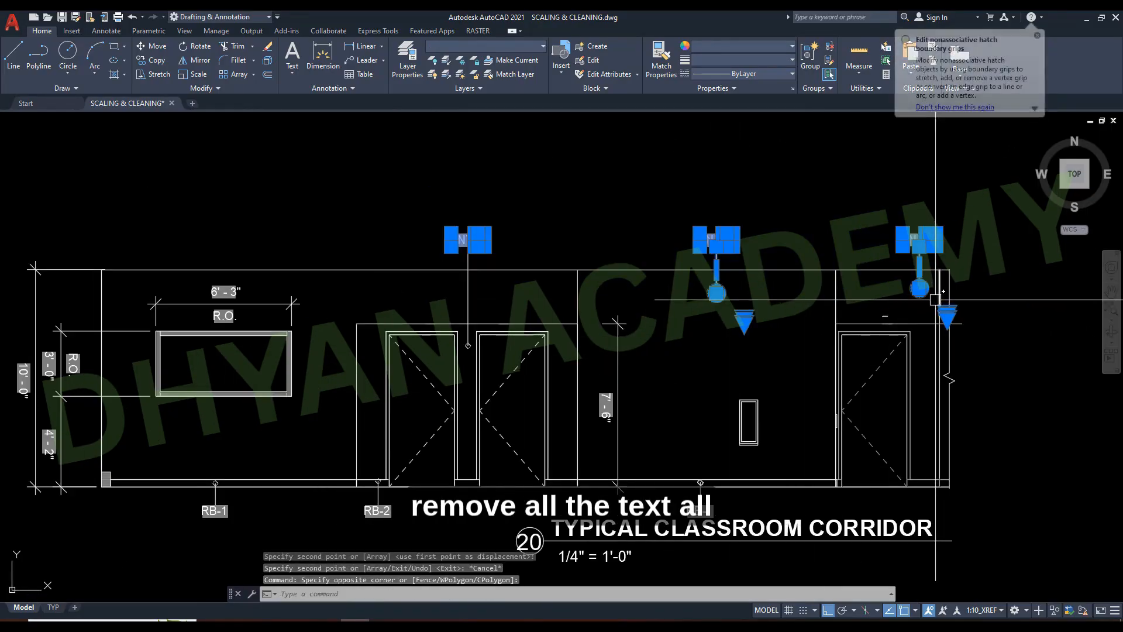
type("e")
key("Return")
left_click(899, 319)
type("e")
key("Return")
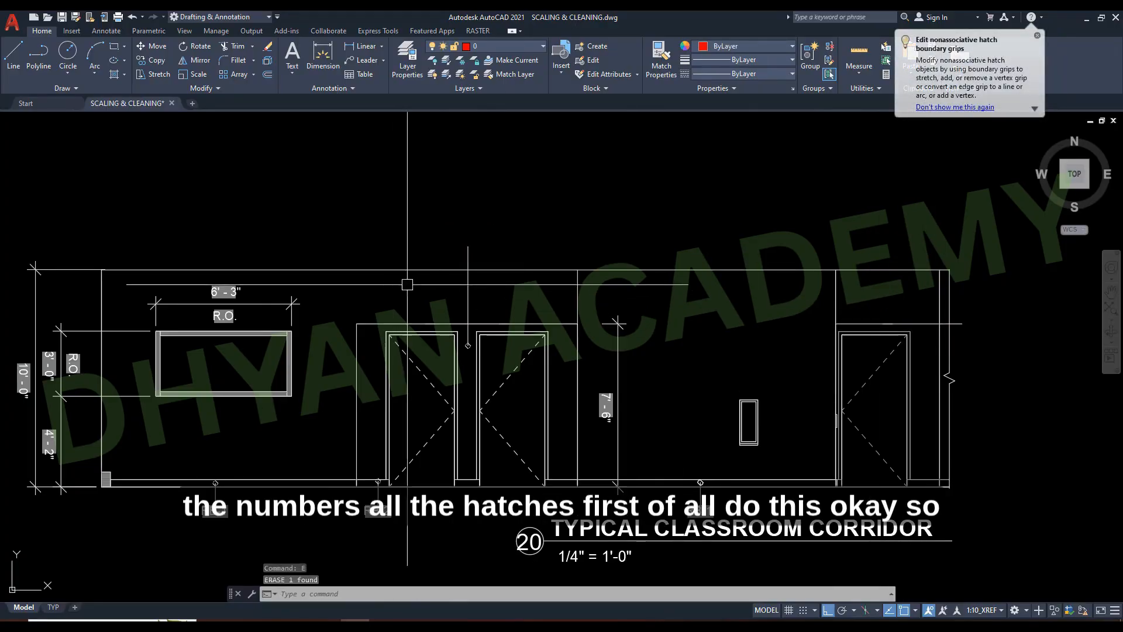
- Erase the remaining PNT-3 leader between the double doors and the 7'-6" height dimension in the corridor elevation
left_click(453, 224)
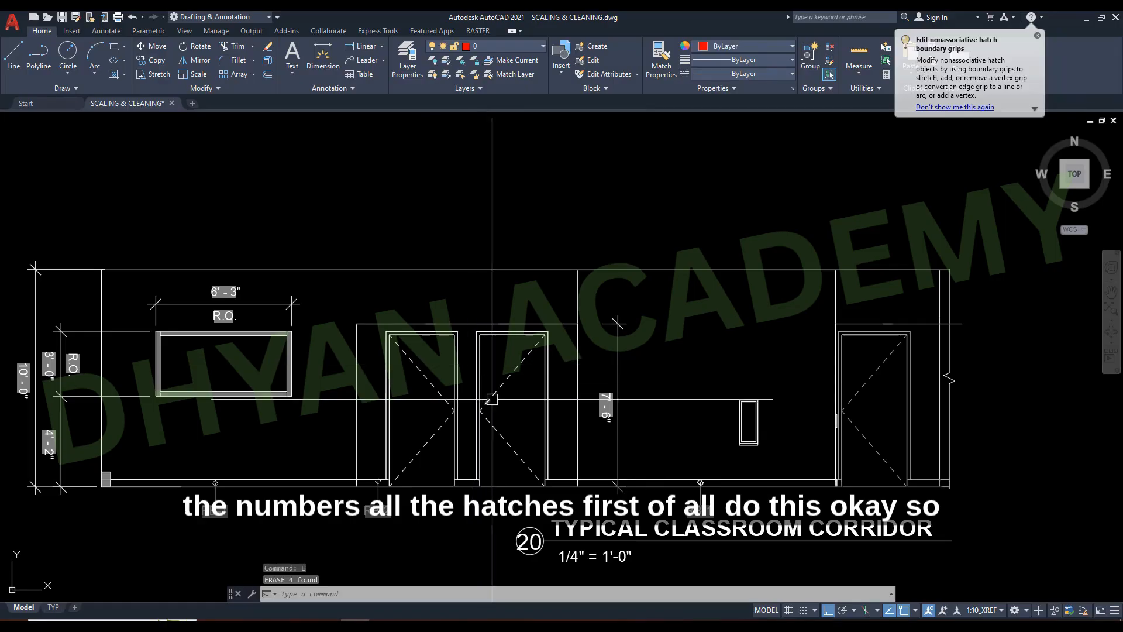
scroll(610, 427, "up", 1)
left_click(656, 428)
left_click(592, 227)
type("e")
key("Return")
- Erase the RB-1 tag and leader below the corridor elevation, along with its title, number bubble and scale note
middle_click_drag(663, 428, 550, 234)
left_click(482, 276)
left_click(657, 376)
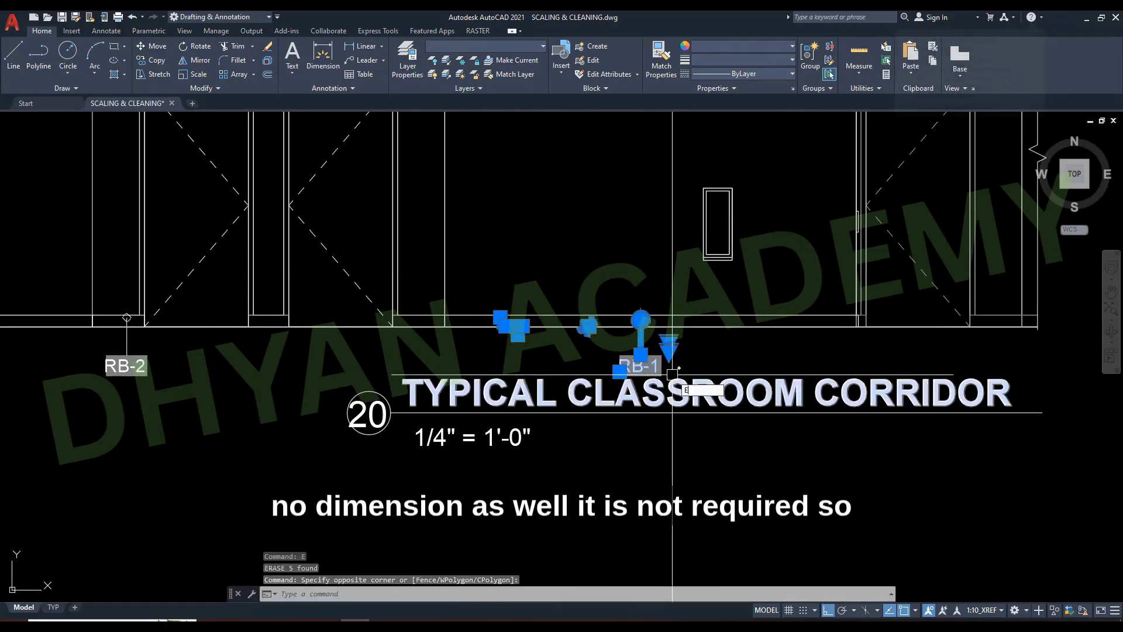
type("e")
key("Return")
left_click(1038, 525)
left_click(326, 351)
type("e")
key("Return")
- Erase the remaining RB tags and leaders under the corridor elevation, including the leftover leader markers along its baseboard
middle_click_drag(432, 382, 869, 376)
left_click(816, 428)
left_click(369, 357)
type("e")
key("Return")
left_click(250, 321)
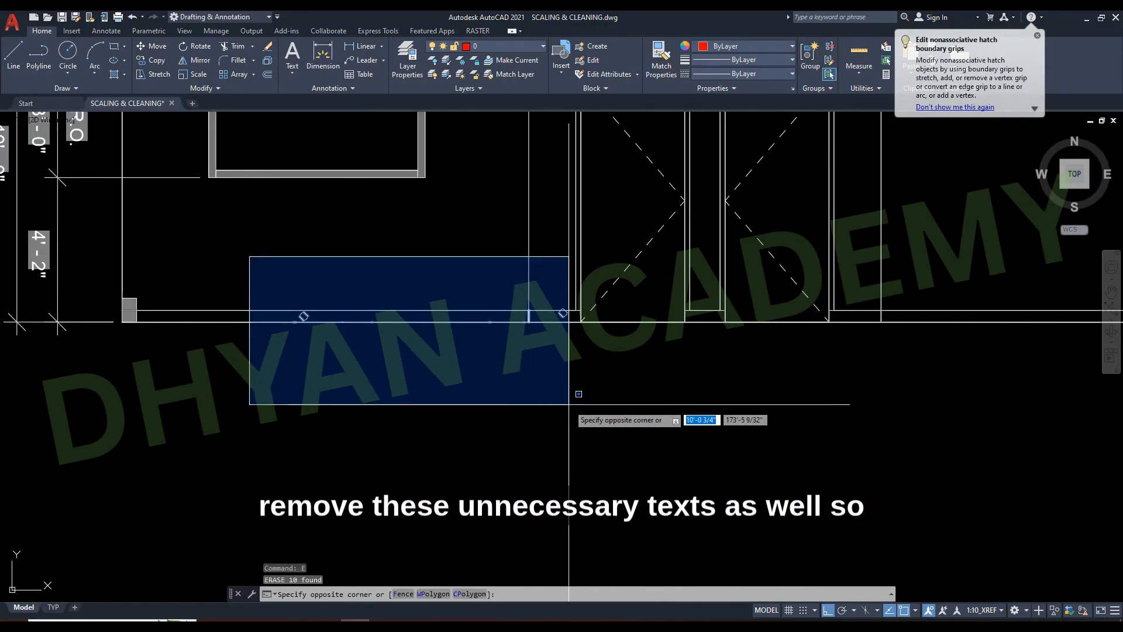
left_click(566, 404)
type("e")
key("Return")
- Erase the grey filled block and its outline at the lower-left corner of the corridor elevation
scroll(590, 298, "up", 4)
scroll(772, 486, "down", 4)
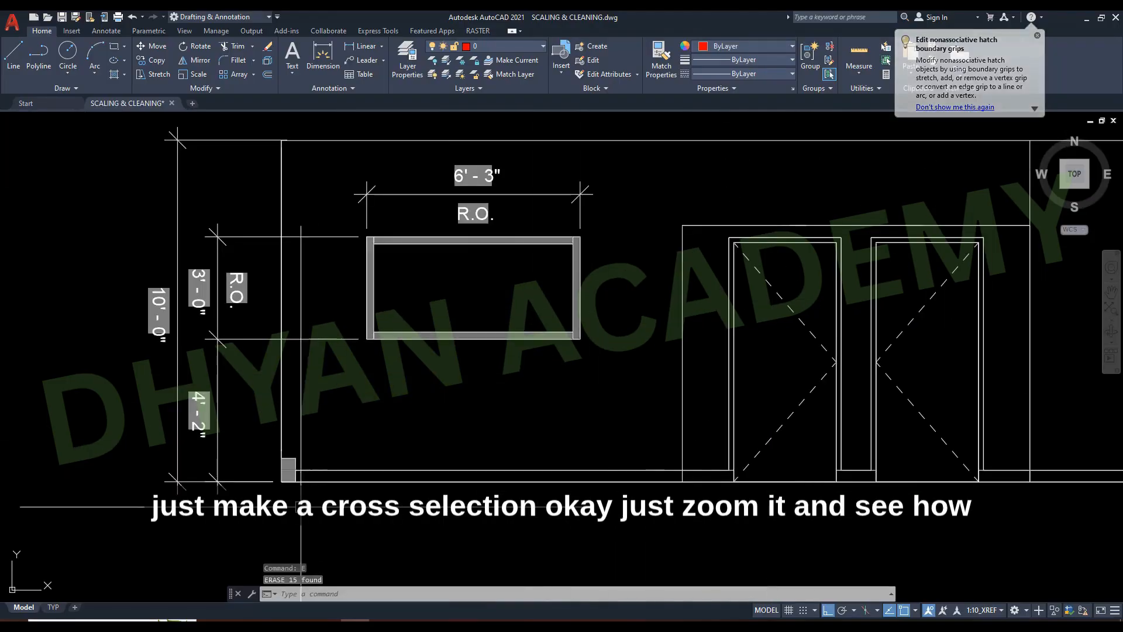
scroll(302, 500, "up", 4)
scroll(225, 375, "up", 3)
left_click(598, 290)
left_click(574, 293)
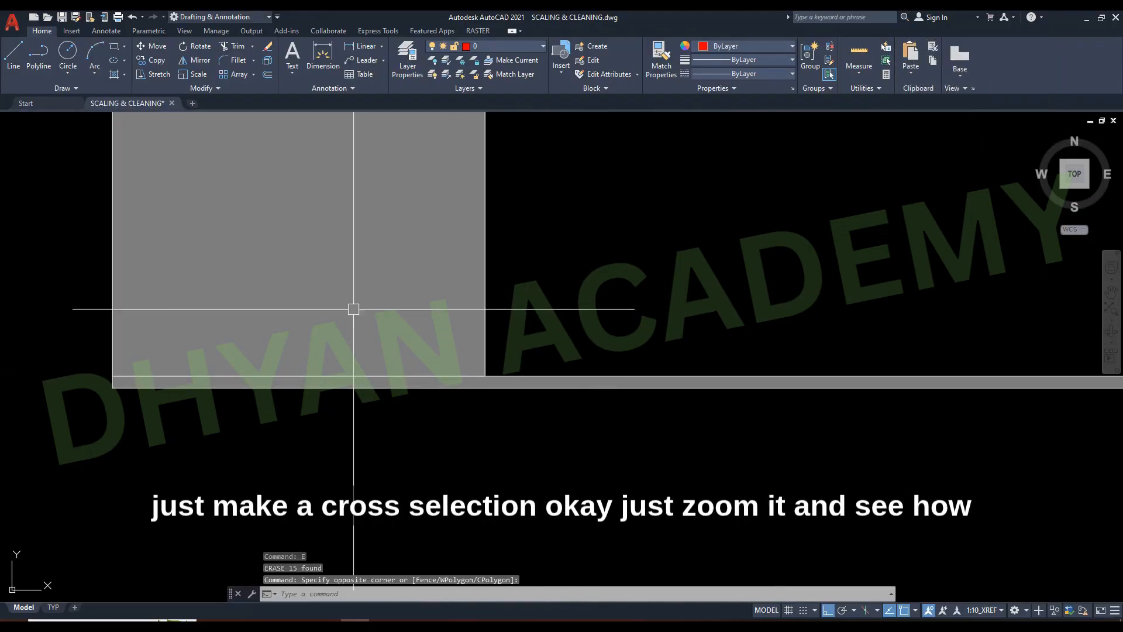
left_click(270, 236)
scroll(322, 343, "down", 3)
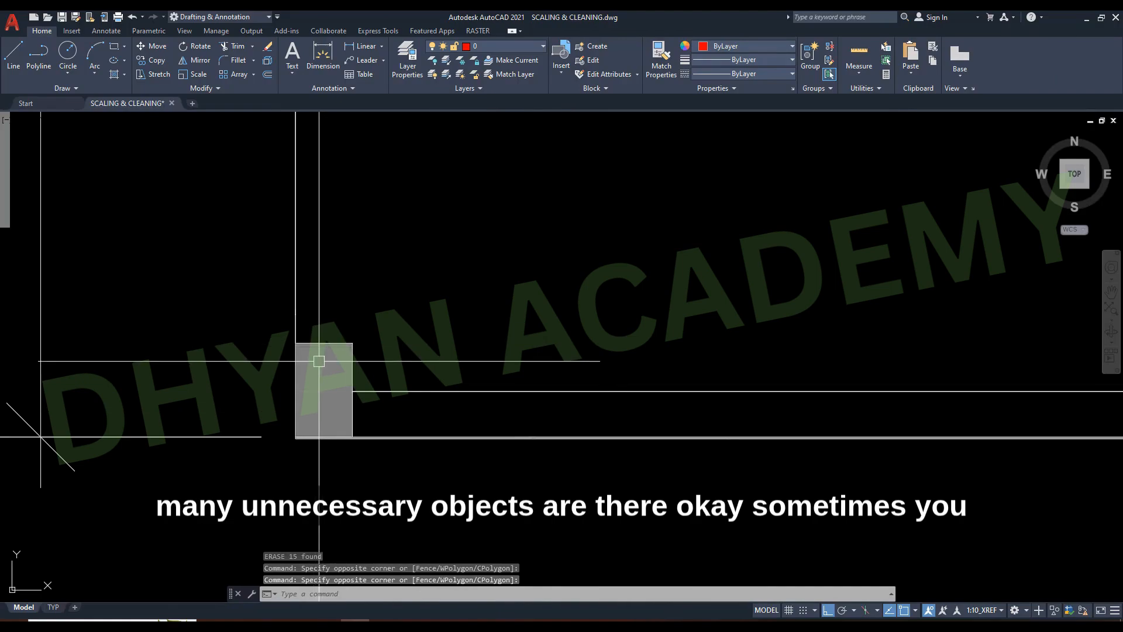
left_click(316, 350)
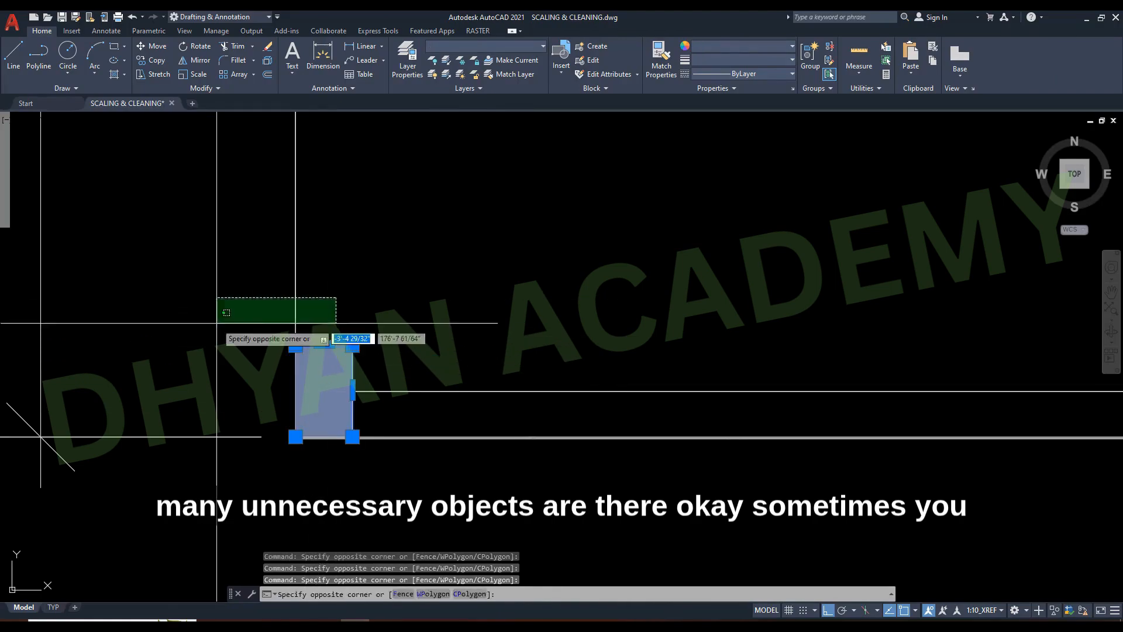
scroll(318, 363, "up", 5)
scroll(448, 281, "up", 3)
scroll(448, 292, "down", 3)
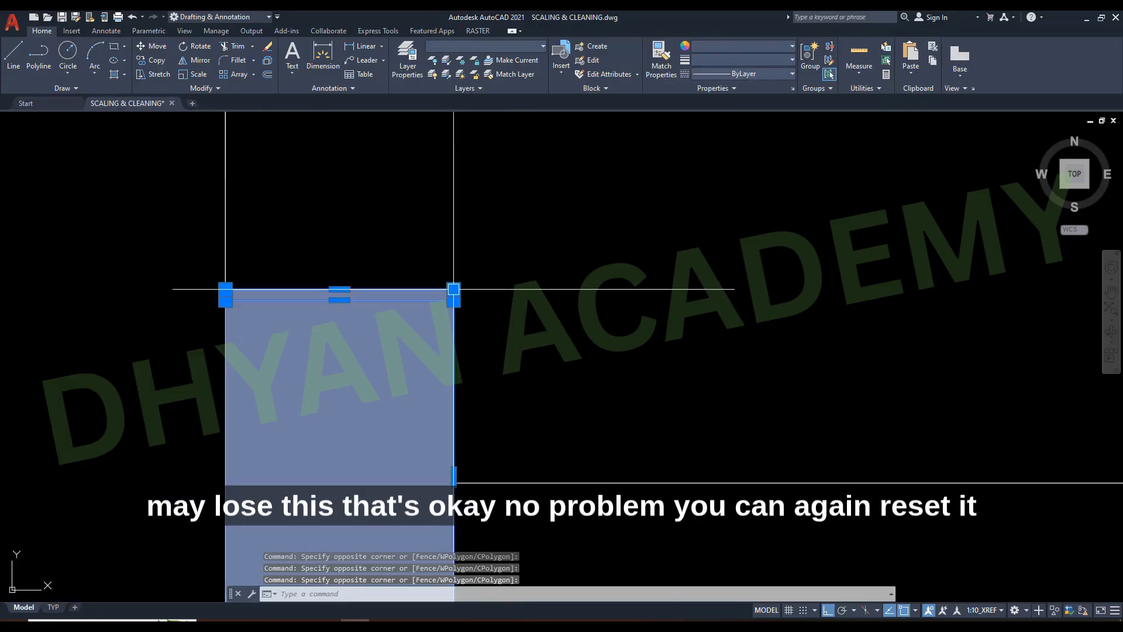
type("e")
key("Return")
scroll(526, 266, "down", 3)
scroll(537, 302, "up", 2)
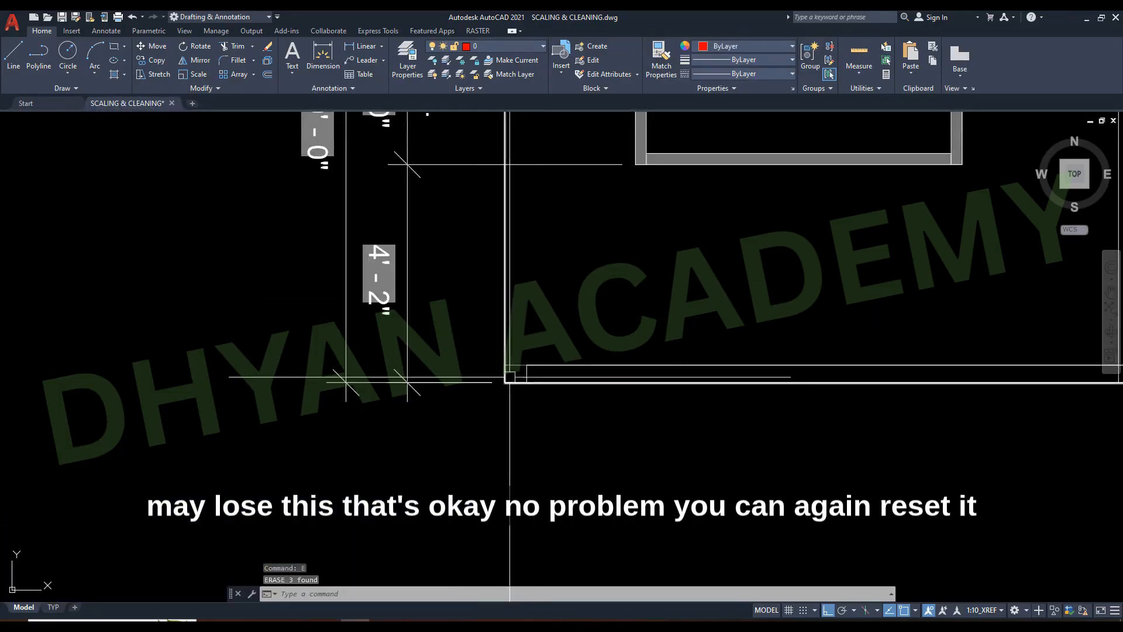
- Erase the 10'-0", 3'-0" and 4'-2" vertical dimensions and the R.O. note beside the corridor elevation's left end
scroll(433, 380, "down", 3)
key("Escape")
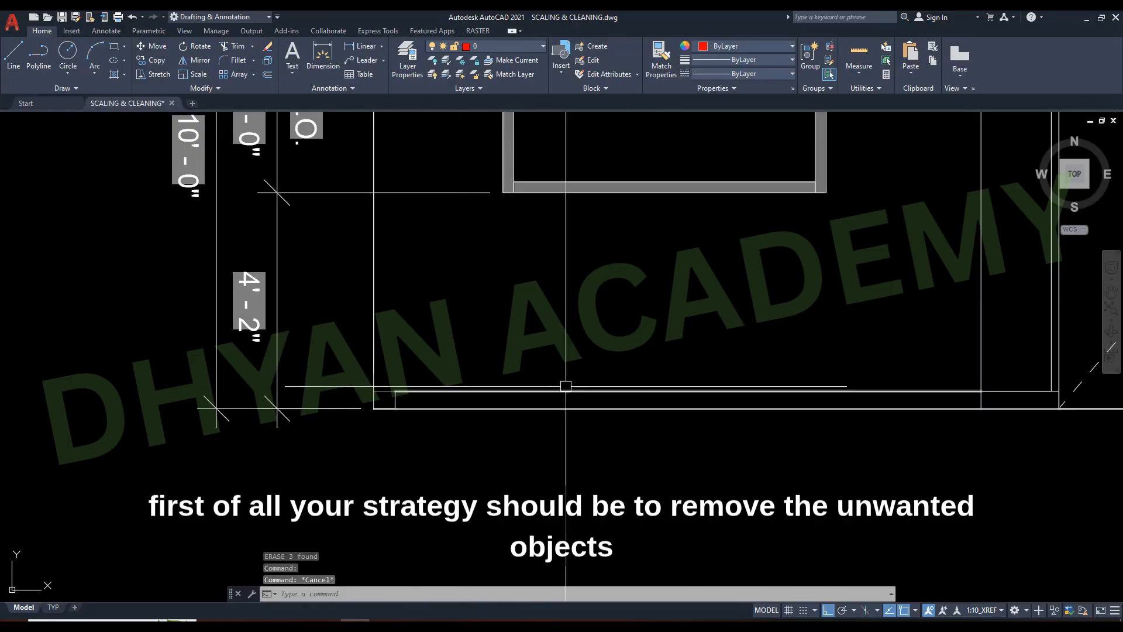
scroll(501, 388, "down", 3)
left_click(515, 432)
left_click(431, 261)
type("e")
key("Return")
scroll(439, 234, "up", 4)
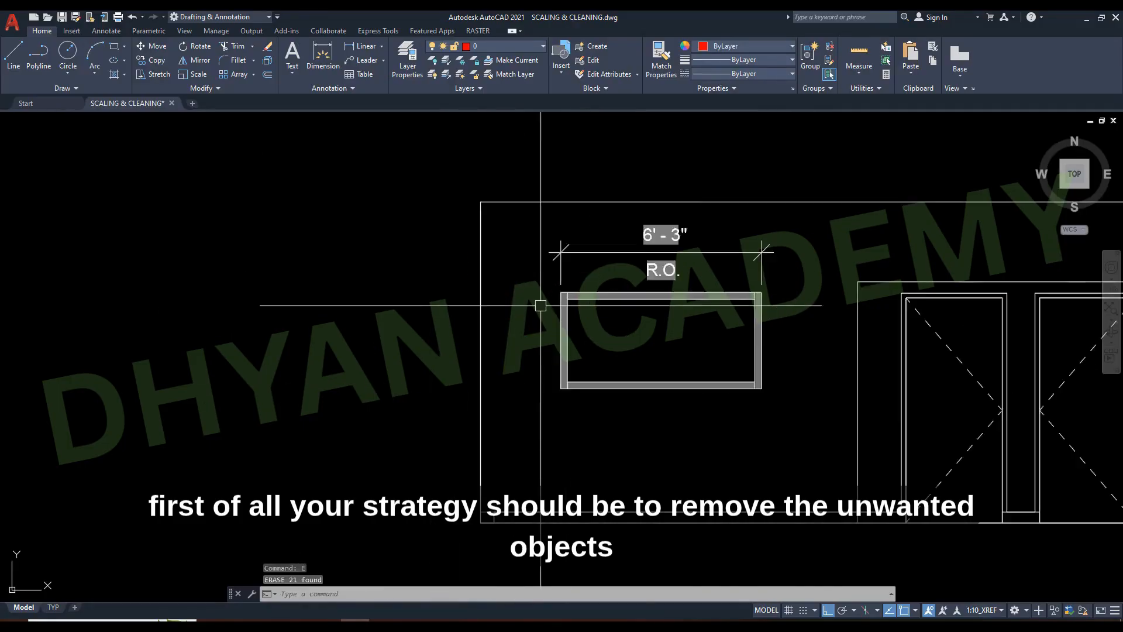
- Erase the 6'-3" dimension and its R.O. note above the grey window frame in the corridor elevation
left_click(923, 258)
left_click(546, 202)
type("e")
key("Return")
scroll(624, 293, "up", 4)
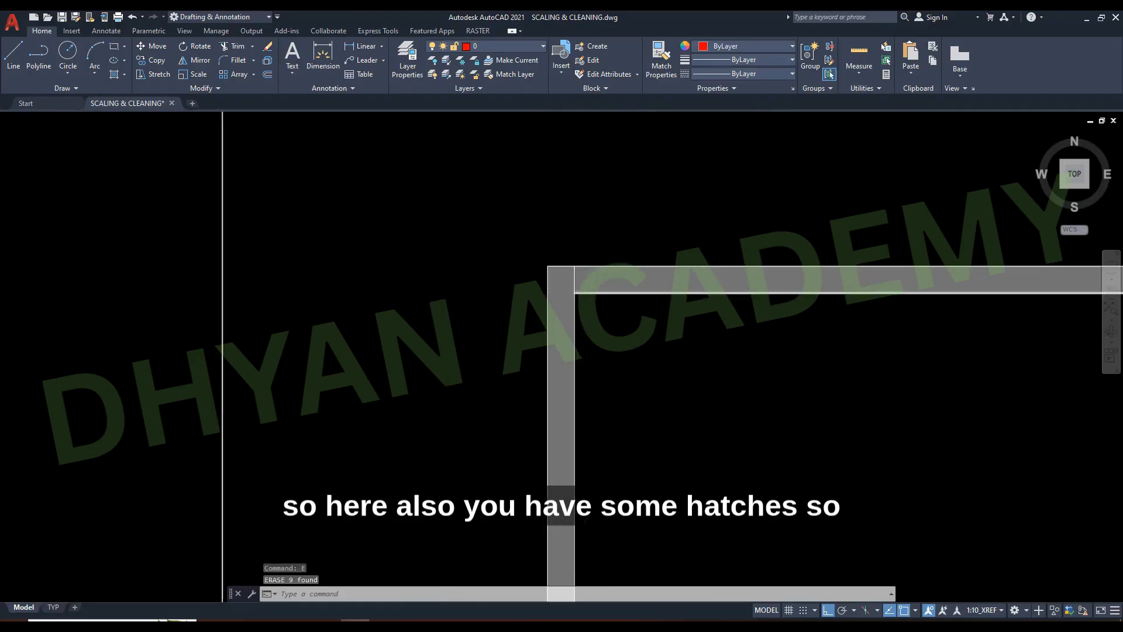
left_click(597, 251)
scroll(486, 302, "down", 4)
scroll(1023, 300, "up", 5)
left_click(843, 281, "shift")
left_click(665, 259, "shift")
scroll(689, 288, "down", 2)
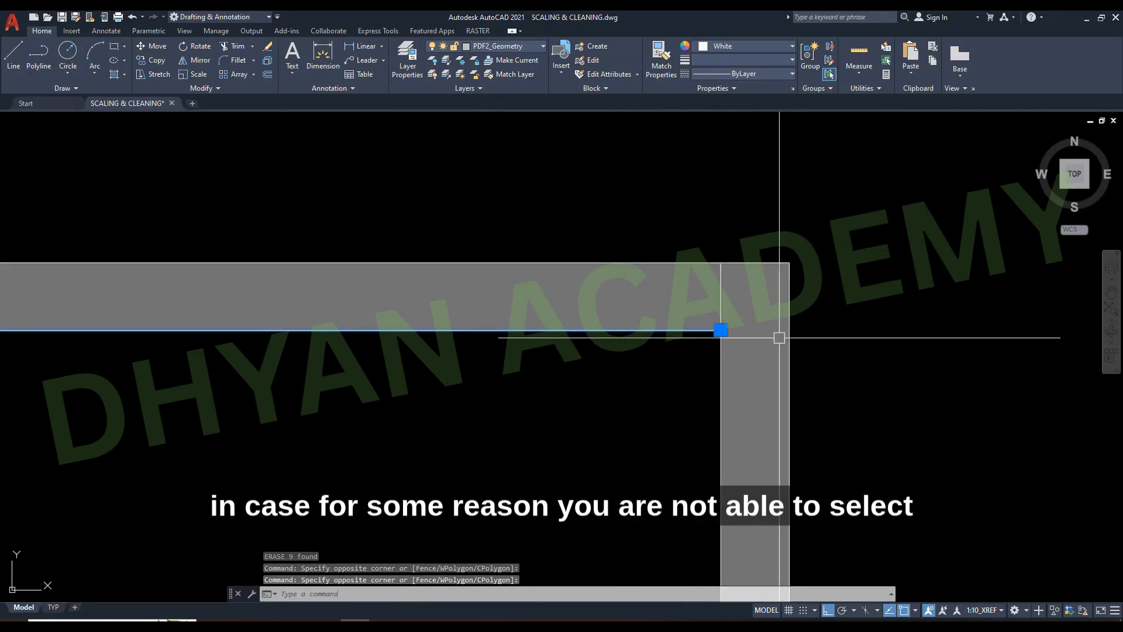
key("Escape")
scroll(808, 254, "down", 6)
scroll(809, 254, "down", 2)
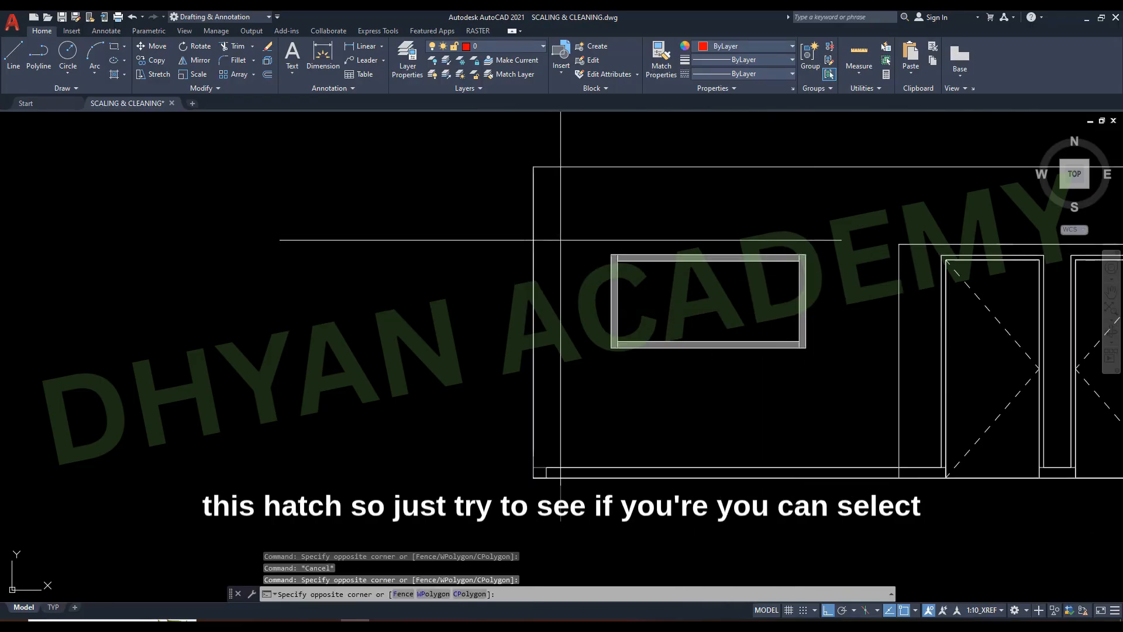
left_click(561, 240)
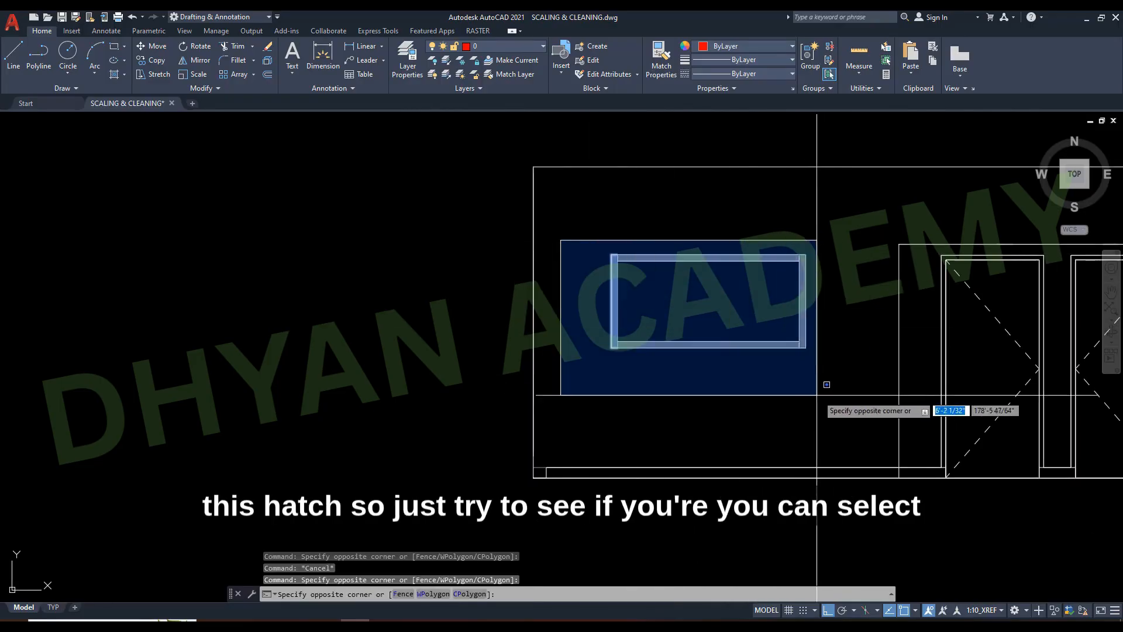
left_click(623, 371)
scroll(624, 271, "up", 5)
scroll(468, 292, "down", 2)
key("Escape")
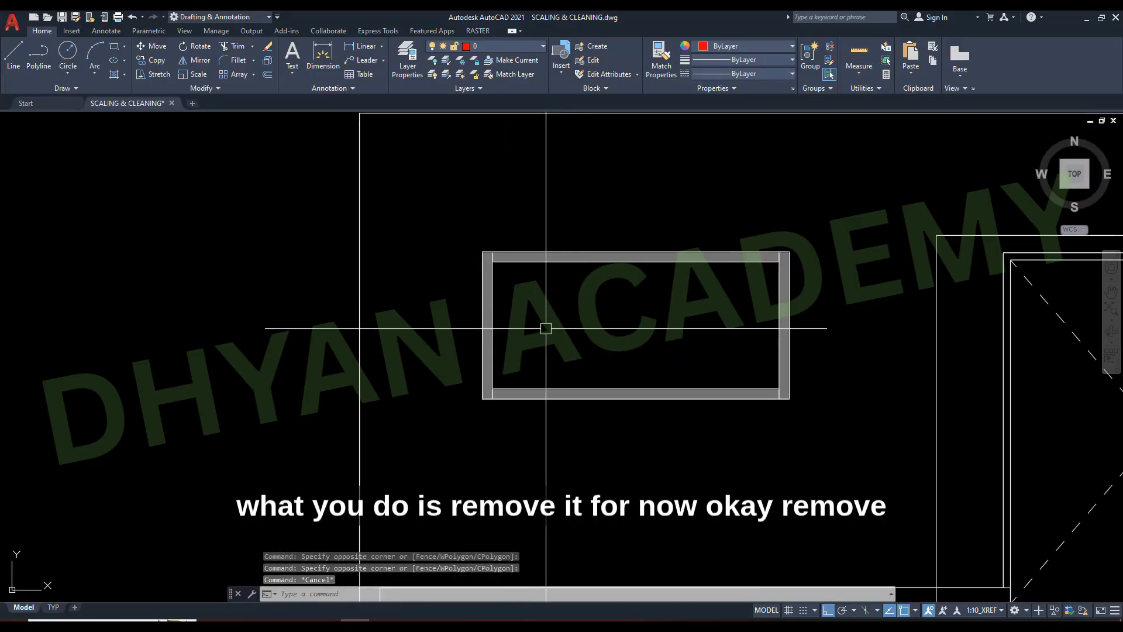
left_click(444, 196)
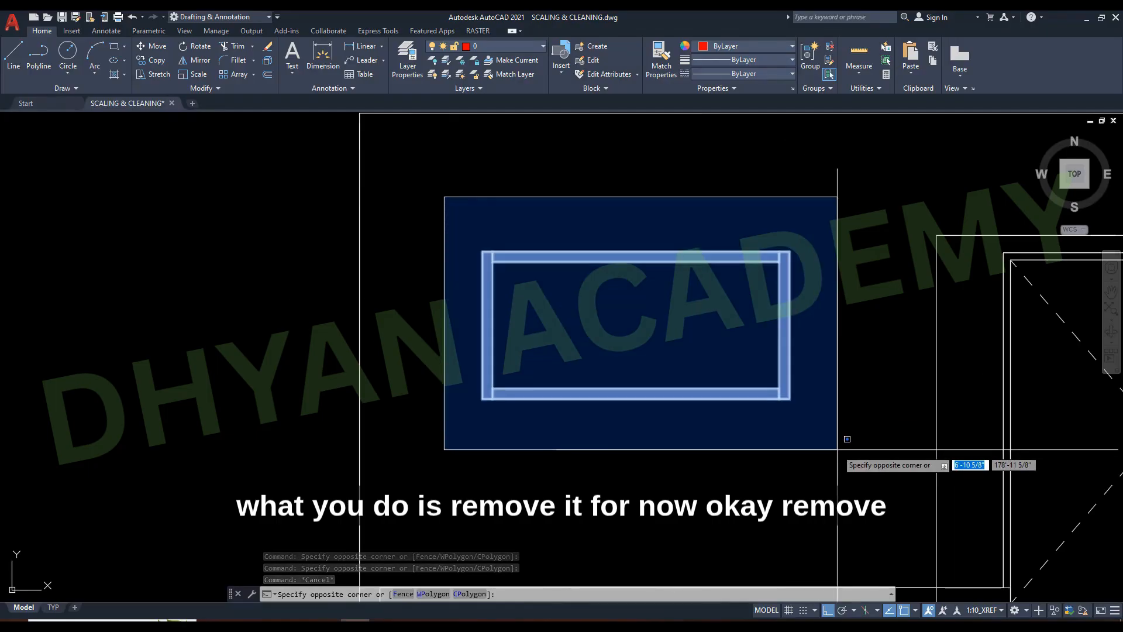
key("Escape")
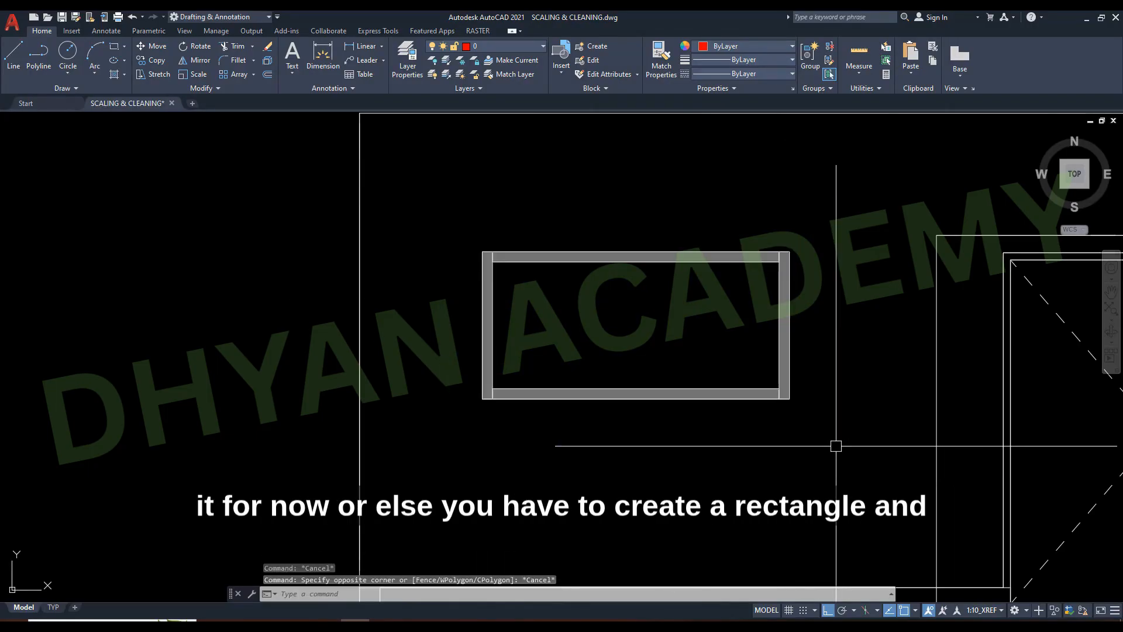
- Draw a rectangle tracing the border of the grey window frame's top member, from corner to corner
type("C")
key("Return")
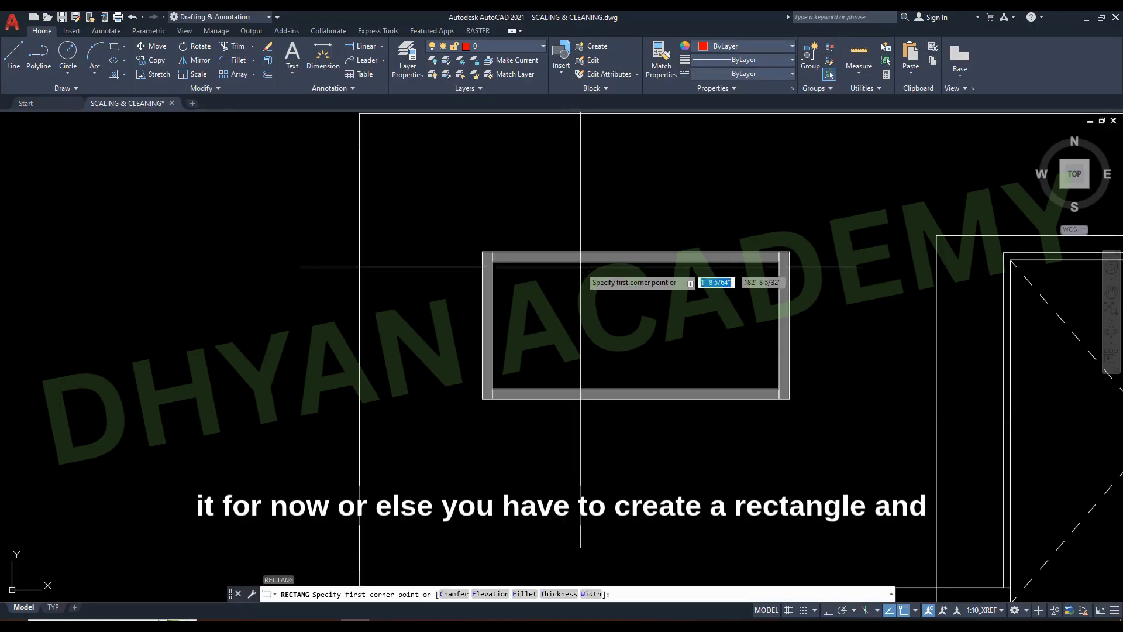
scroll(515, 255, "up", 5)
left_click(295, 220)
scroll(446, 351, "down", 5)
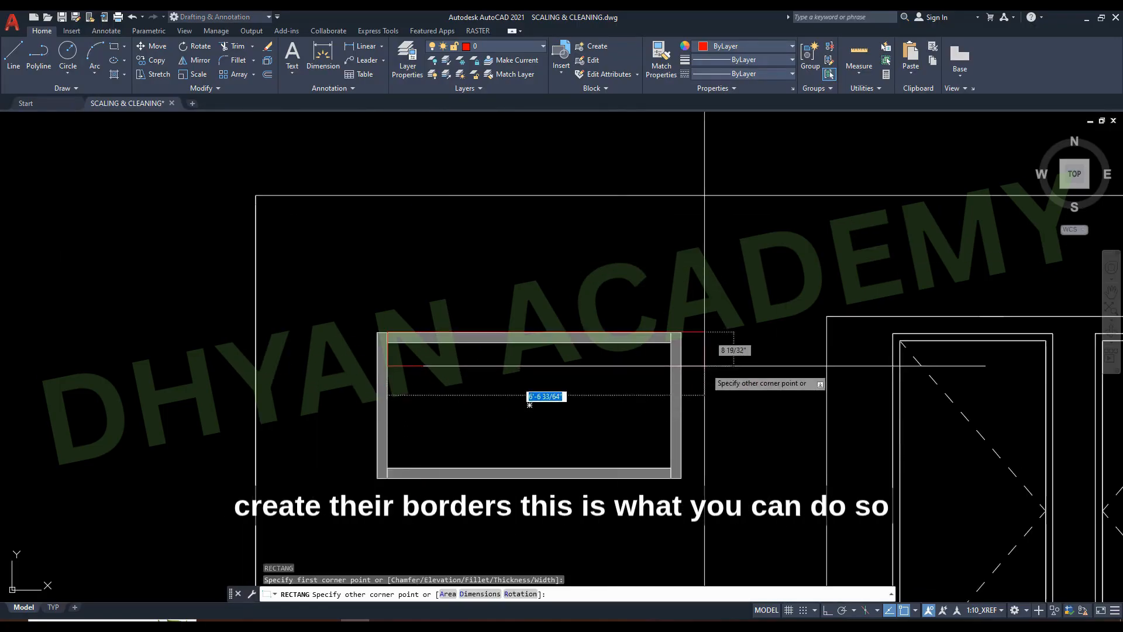
scroll(629, 340, "up", 5)
left_click(631, 319)
- Copy the traced rectangle onto the frame's bottom member and place another copy inside the opening
scroll(632, 319, "down", 4)
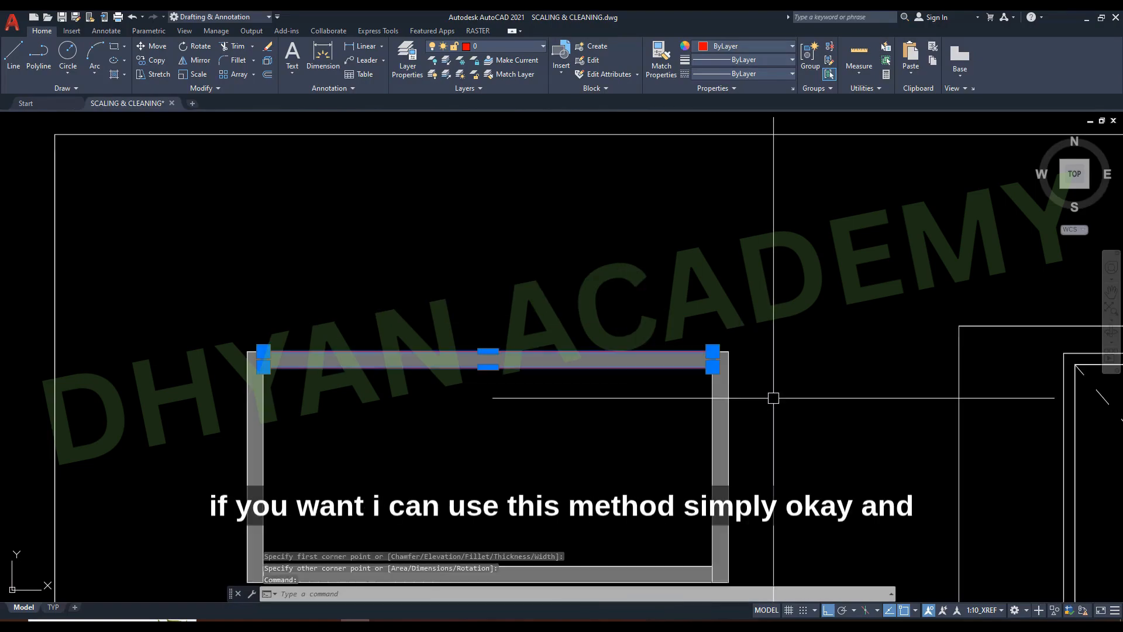
type("o")
key("Return")
left_click(488, 359)
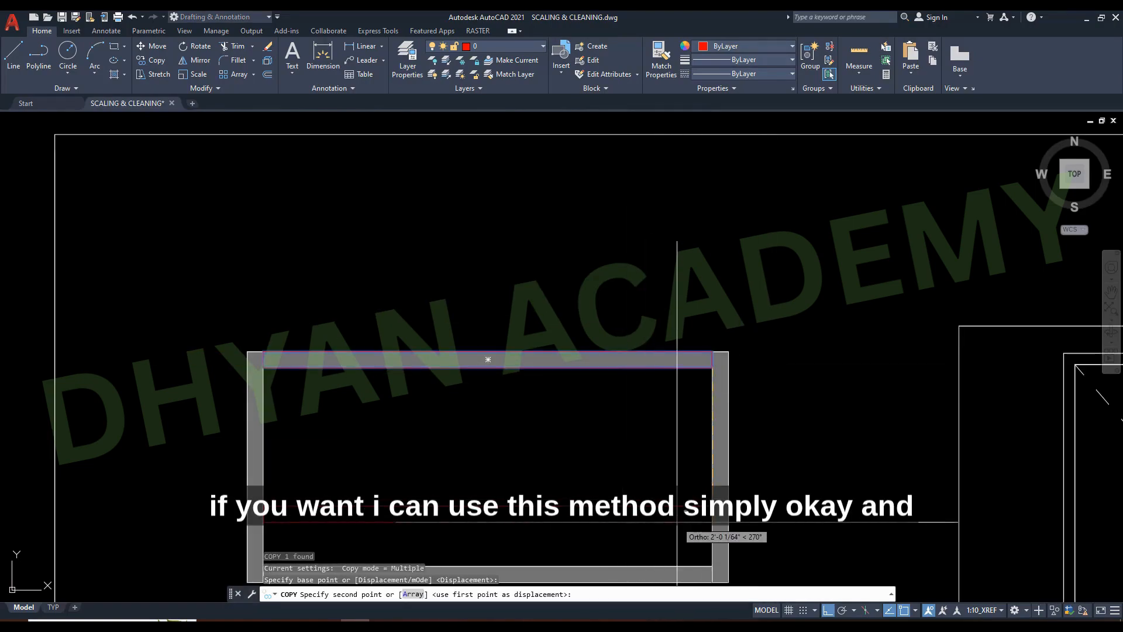
middle_click_drag(712, 578, 709, 453)
scroll(707, 462, "up", 3)
left_click(716, 434)
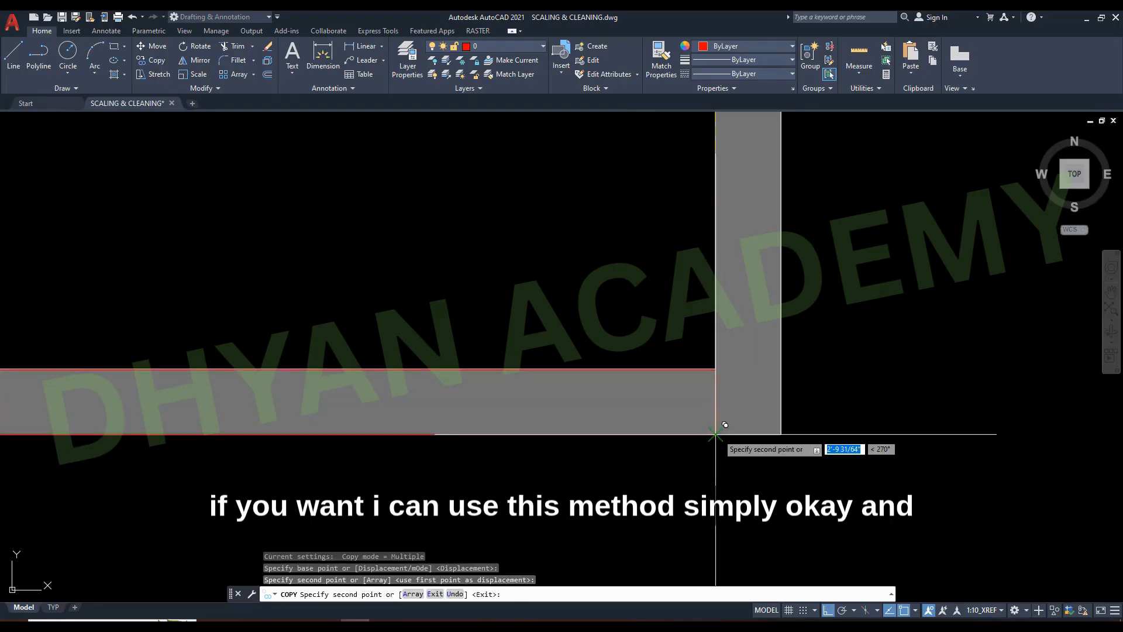
scroll(763, 438, "down", 3)
left_click(735, 376)
key("Escape")
- Rotate the rectangle copy inside the opening to a vertical position
left_click(714, 391)
left_click(676, 299)
type("RO")
key("Return")
left_click(677, 288)
left_click(679, 318)
- Move the vertical rectangle by its lower corner onto the lower-right corner of the grey window frame
left_click(668, 271)
left_click(545, 305)
type("M")
key("Return")
scroll(576, 369, "up", 4)
left_click(603, 348)
scroll(533, 345, "down", 4)
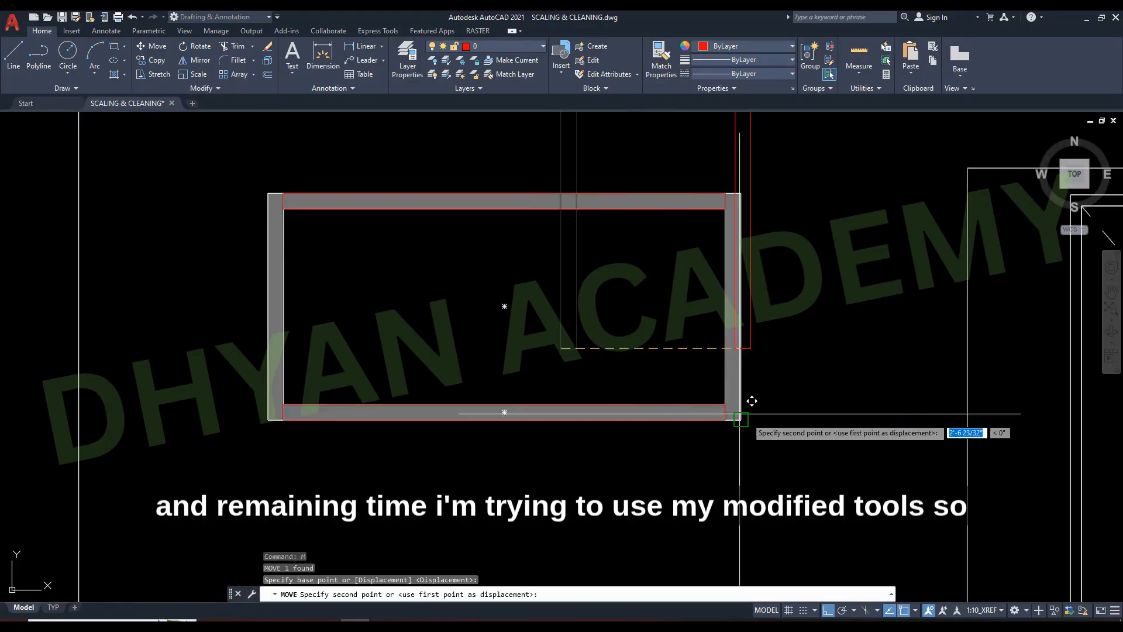
scroll(746, 421, "up", 6)
left_click(671, 406)
scroll(661, 416, "down", 3)
scroll(680, 359, "up", 2)
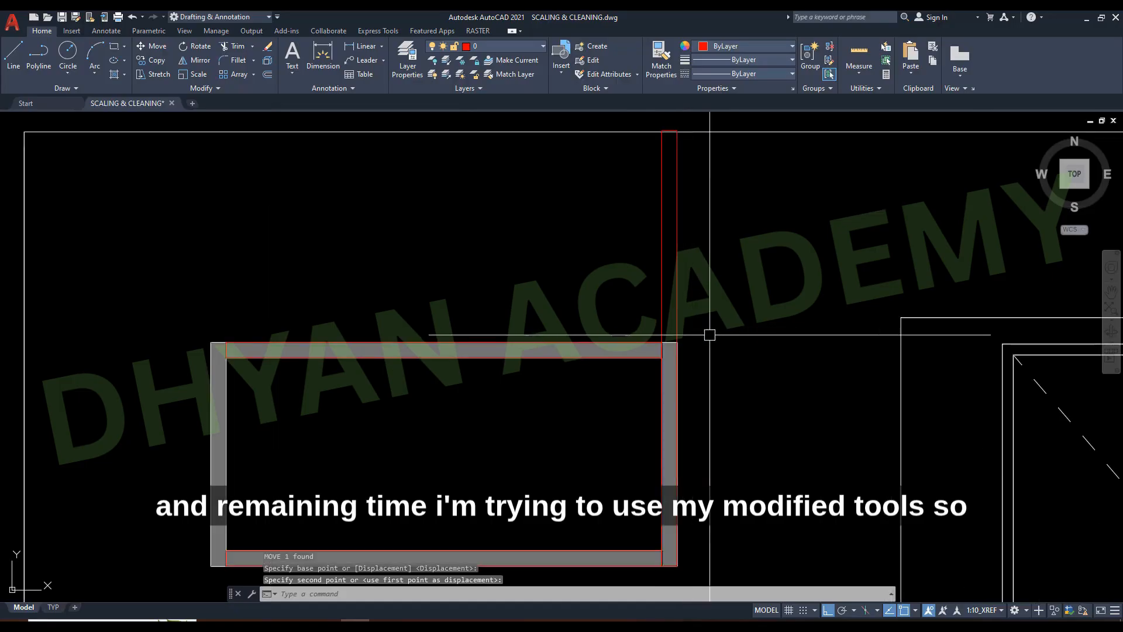
- Stretch the vertical rectangle's upper end down to the top edge of the window frame
left_click(791, 297)
left_click(664, 263)
type("S")
key("Return")
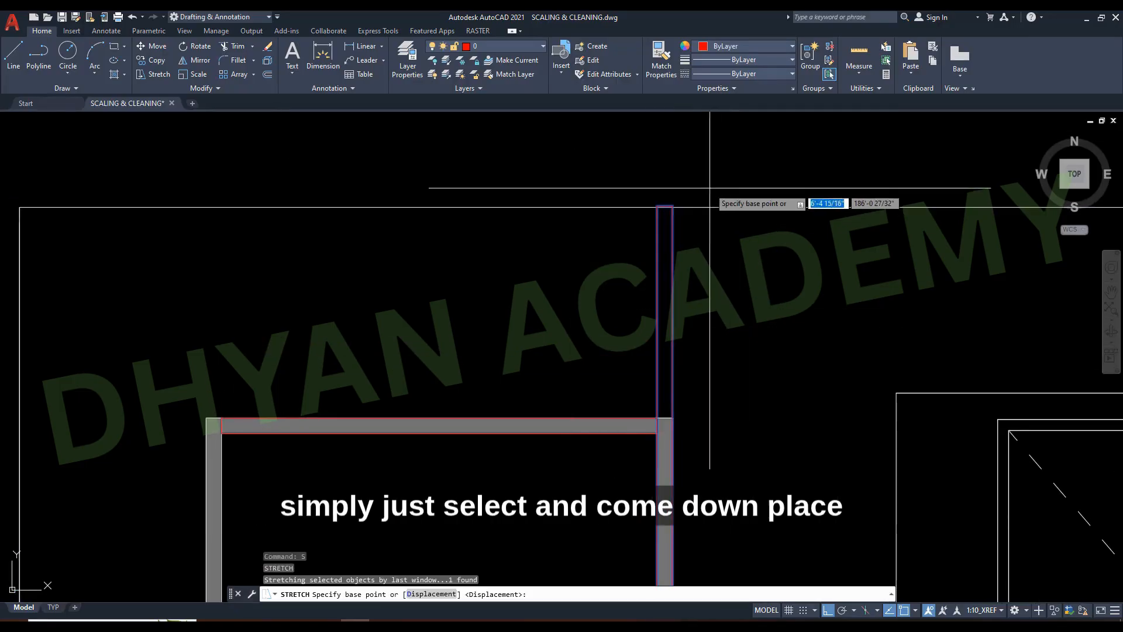
scroll(656, 228, "up", 5)
left_click(671, 229)
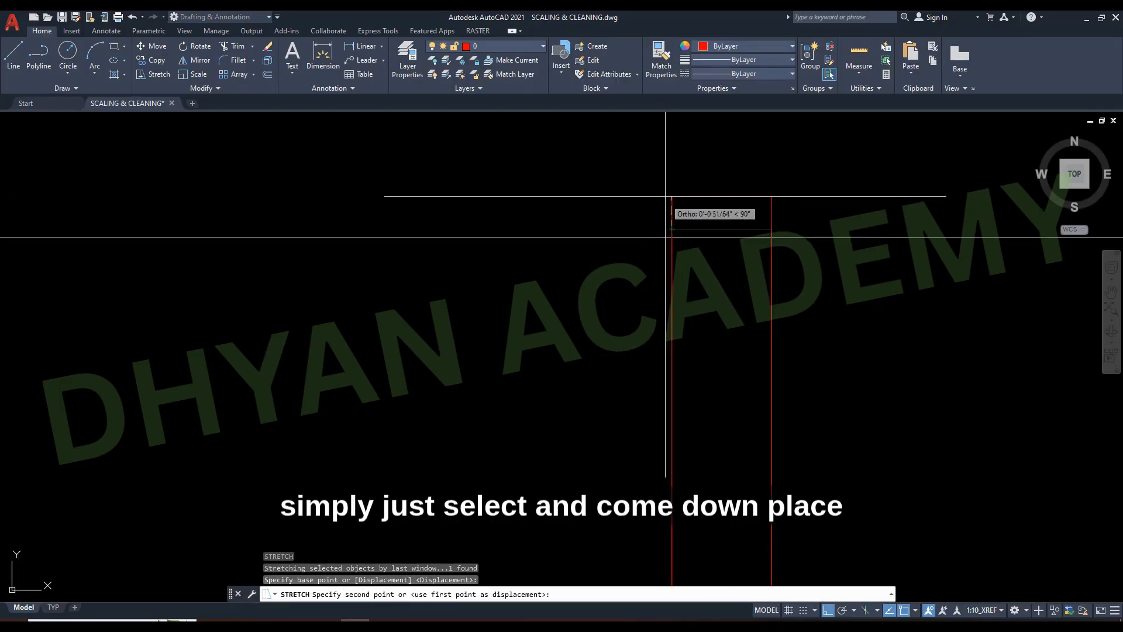
scroll(665, 351, "down", 3)
scroll(638, 357, "up", 4)
left_click(629, 336)
scroll(732, 244, "down", 6)
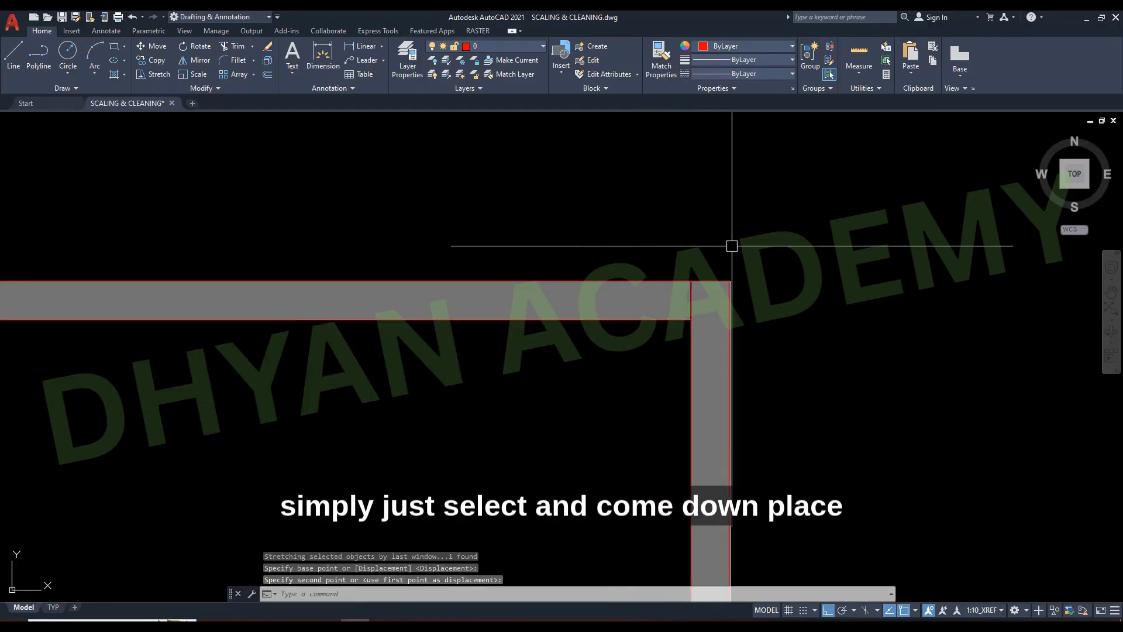
- Copy the right vertical rectangle onto the window frame's left member, using its bottom corner as base point
scroll(745, 443, "up", 6)
left_click(746, 448)
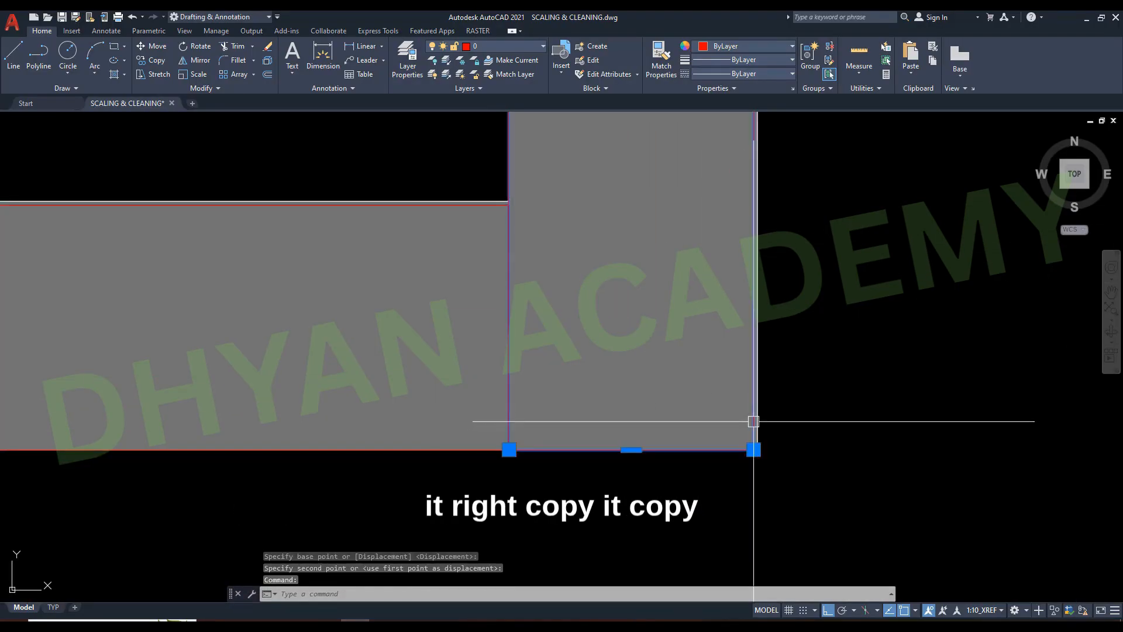
scroll(833, 441, "down", 4)
key("Return")
scroll(760, 436, "up", 5)
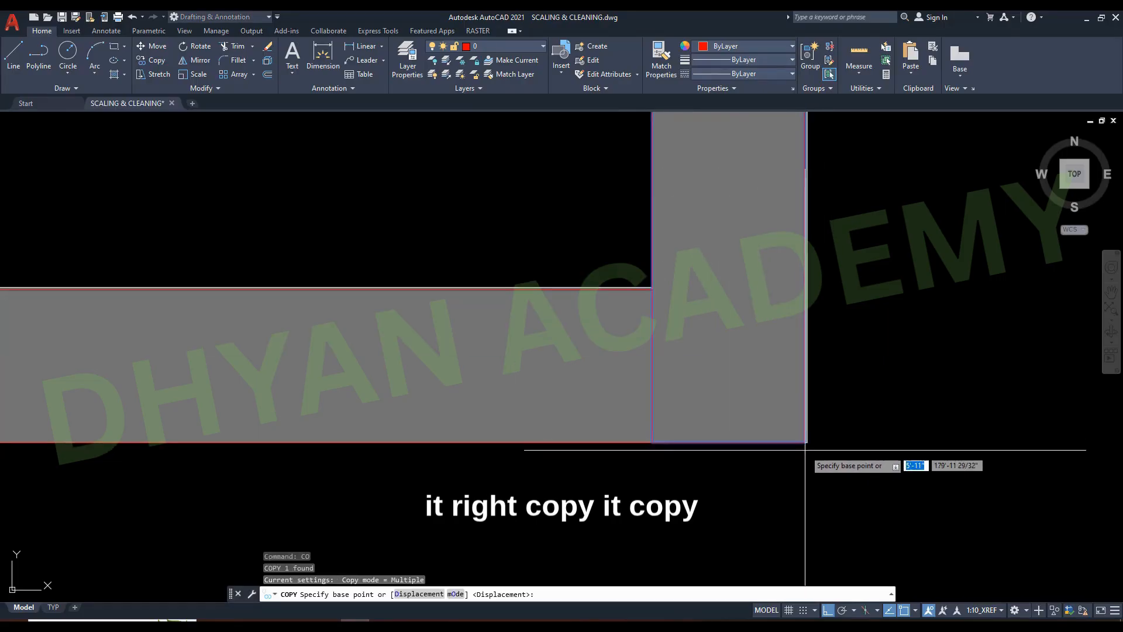
left_click(799, 431)
scroll(799, 431, "down", 5)
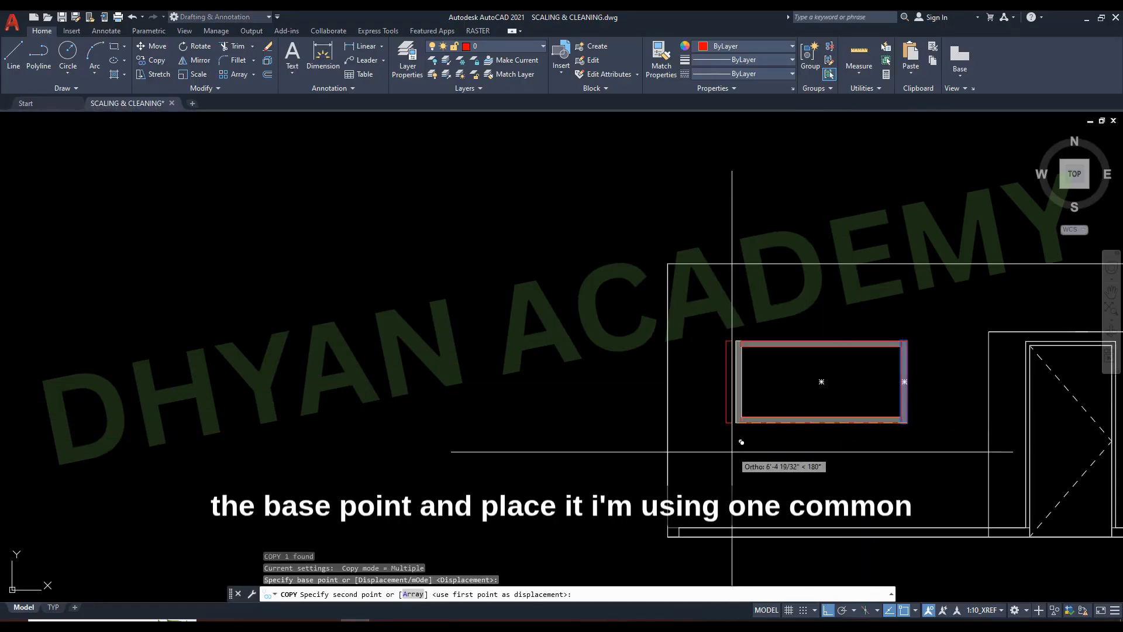
scroll(749, 421, "up", 6)
left_click(795, 358)
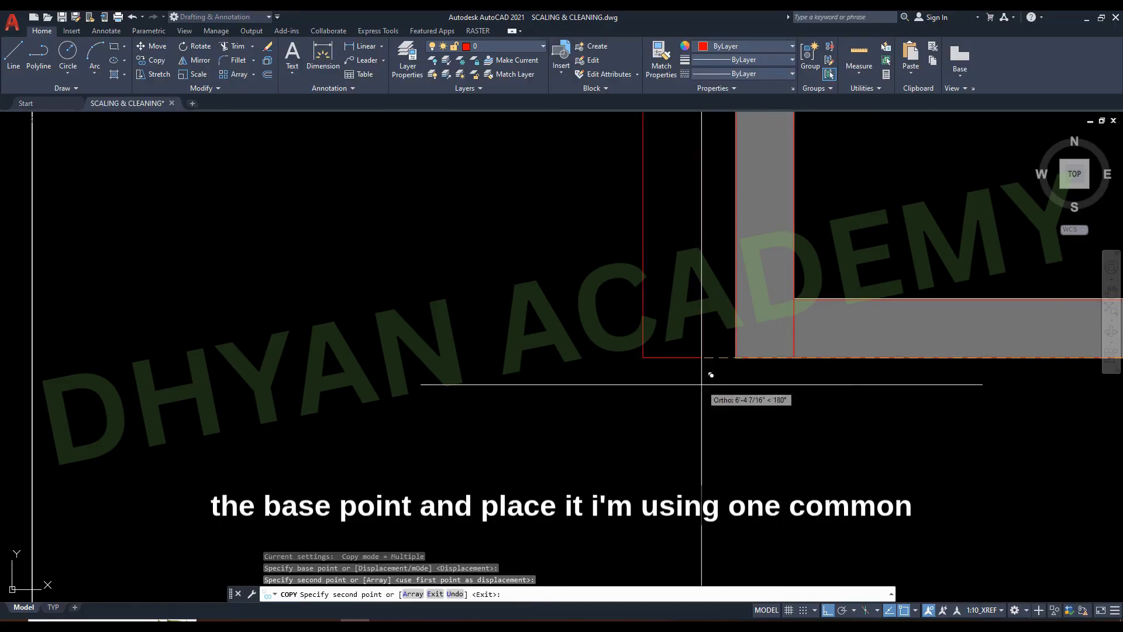
scroll(710, 375, "down", 3)
key("Escape")
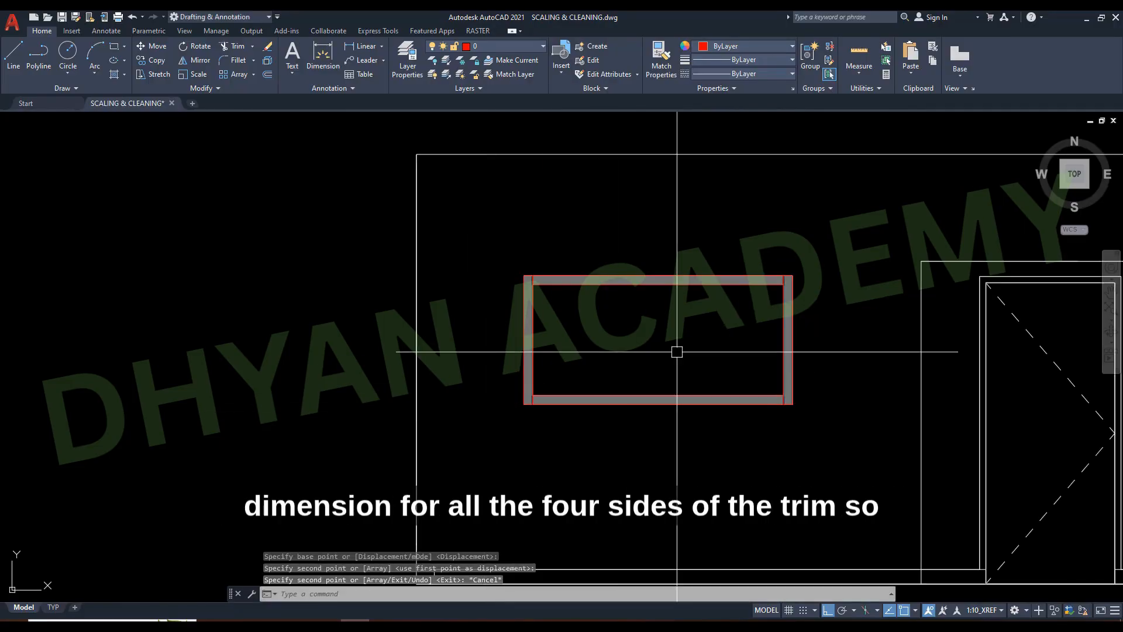
- Select all four traced red rectangles and move them out to the empty area left of the corridor elevation
left_click(569, 291)
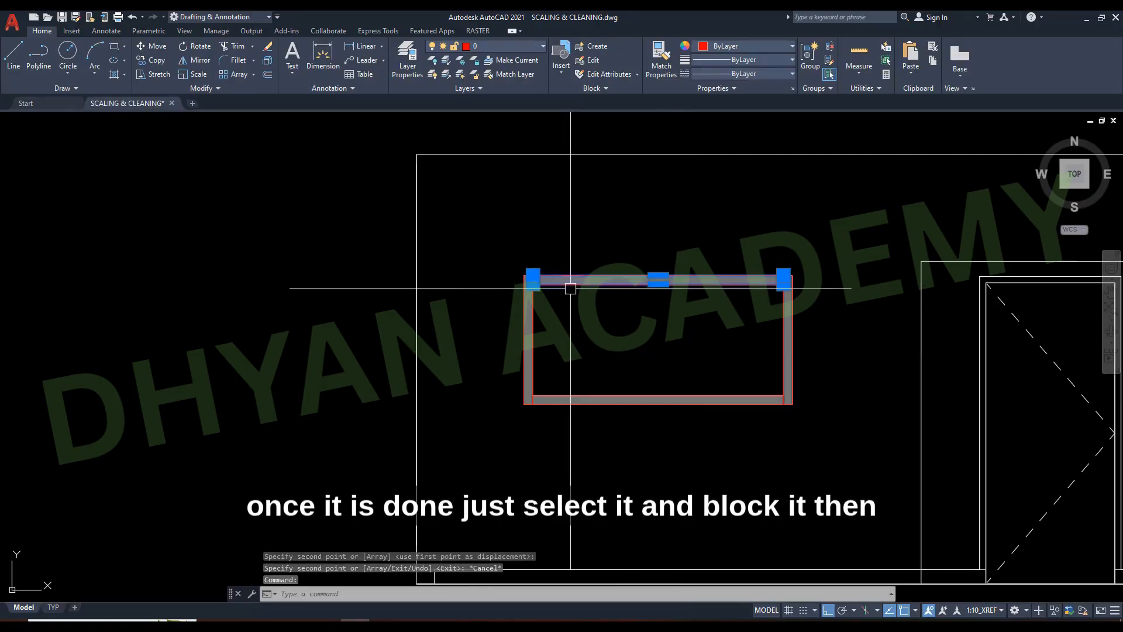
scroll(537, 317, "up", 6)
scroll(439, 301, "down", 6)
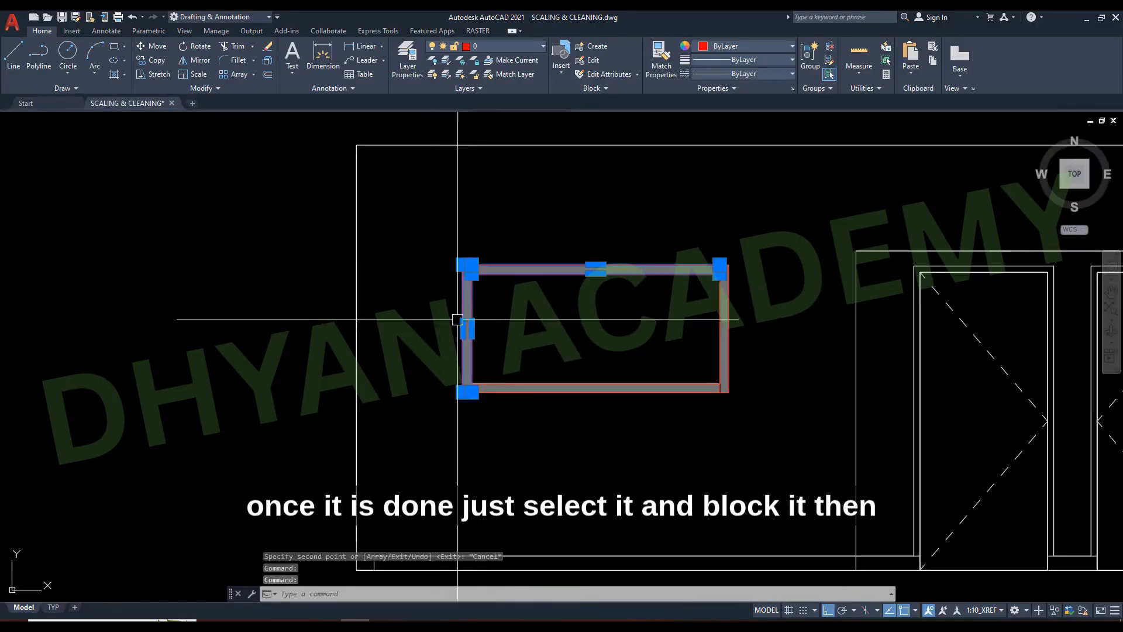
scroll(484, 402, "up", 6)
scroll(639, 396, "down", 5)
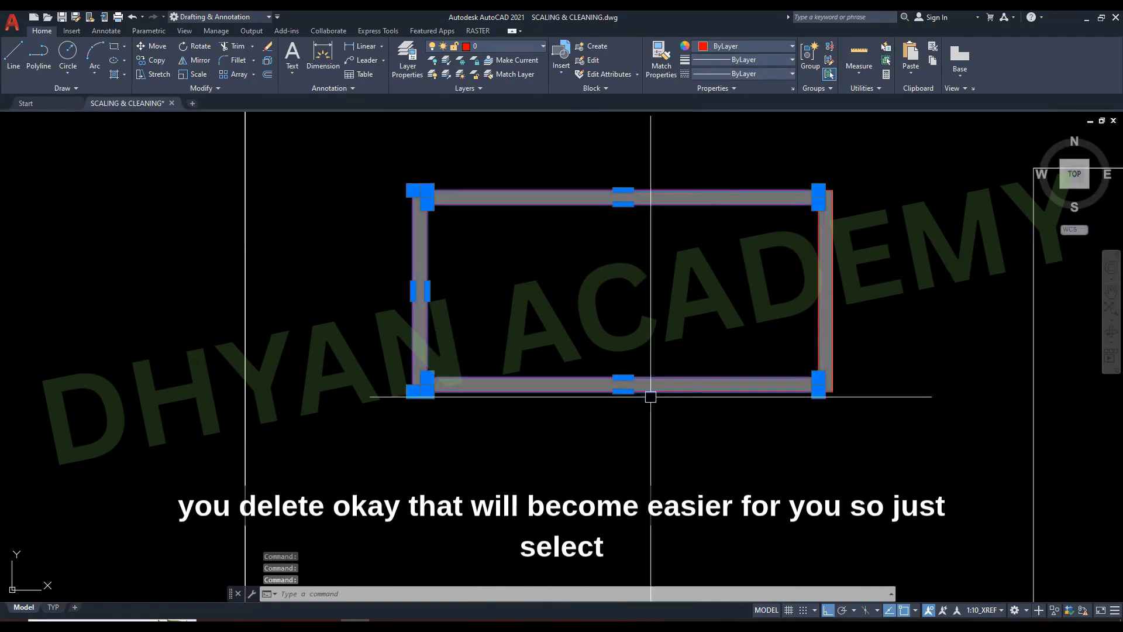
scroll(836, 308, "up", 5)
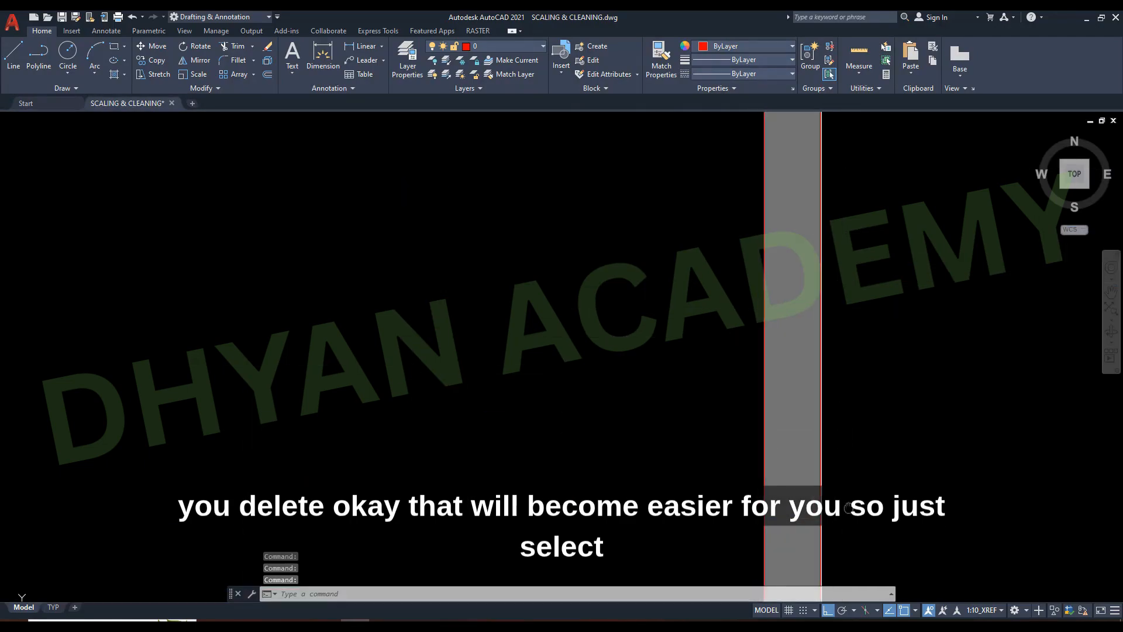
scroll(777, 451, "down", 5)
scroll(792, 319, "up", 6)
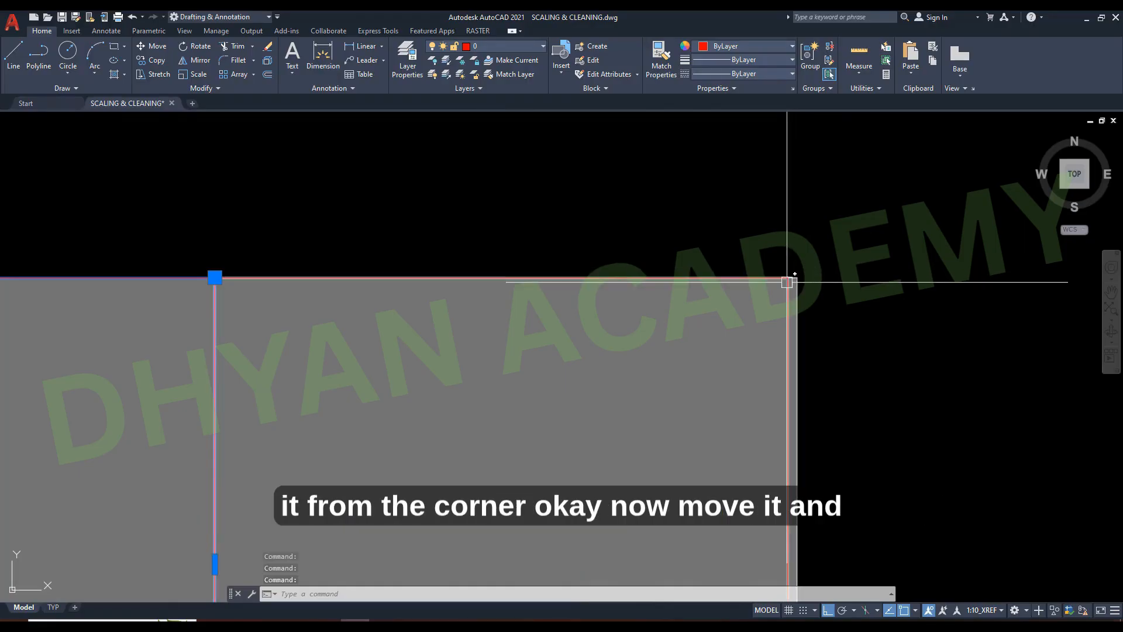
scroll(779, 271, "up", 3)
left_click(809, 294)
scroll(824, 225, "down", 6)
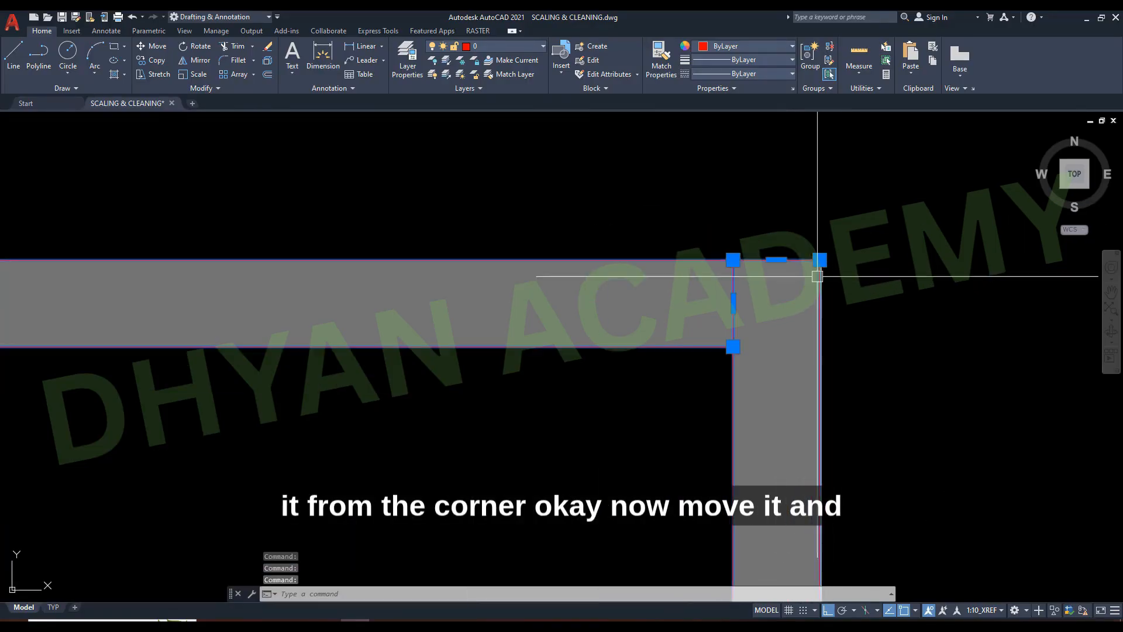
type("m")
key("Return")
left_click(868, 450)
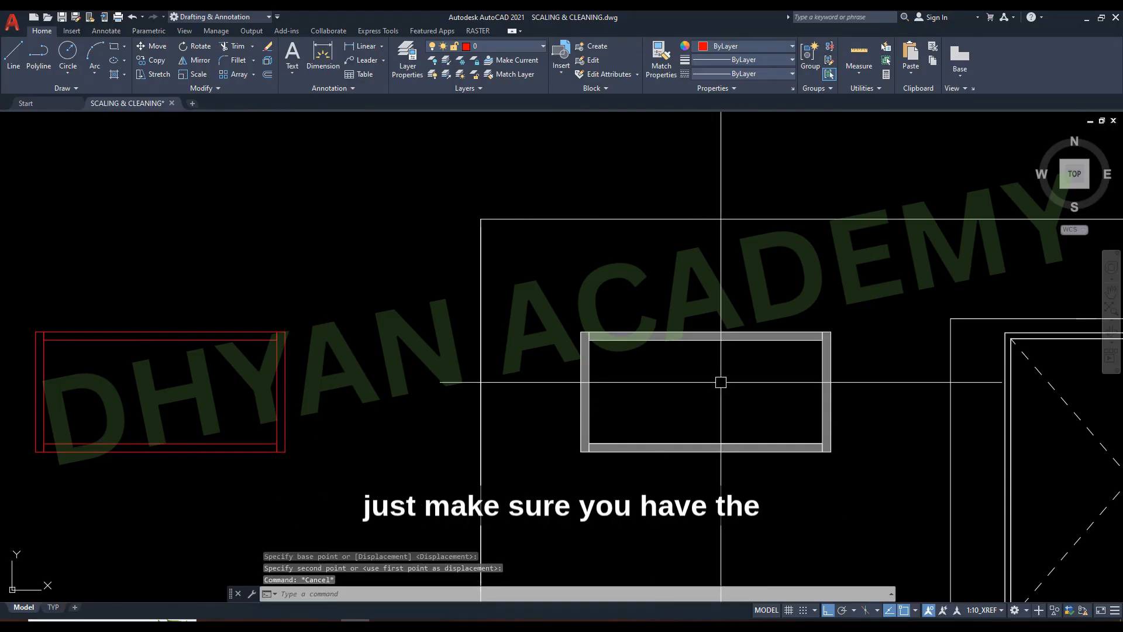
- Draw a small marker circle centred on the upper-left corner of the grey window frame
type("c")
key("Return")
scroll(592, 328, "up", 8)
left_click(517, 359)
left_click(532, 321)
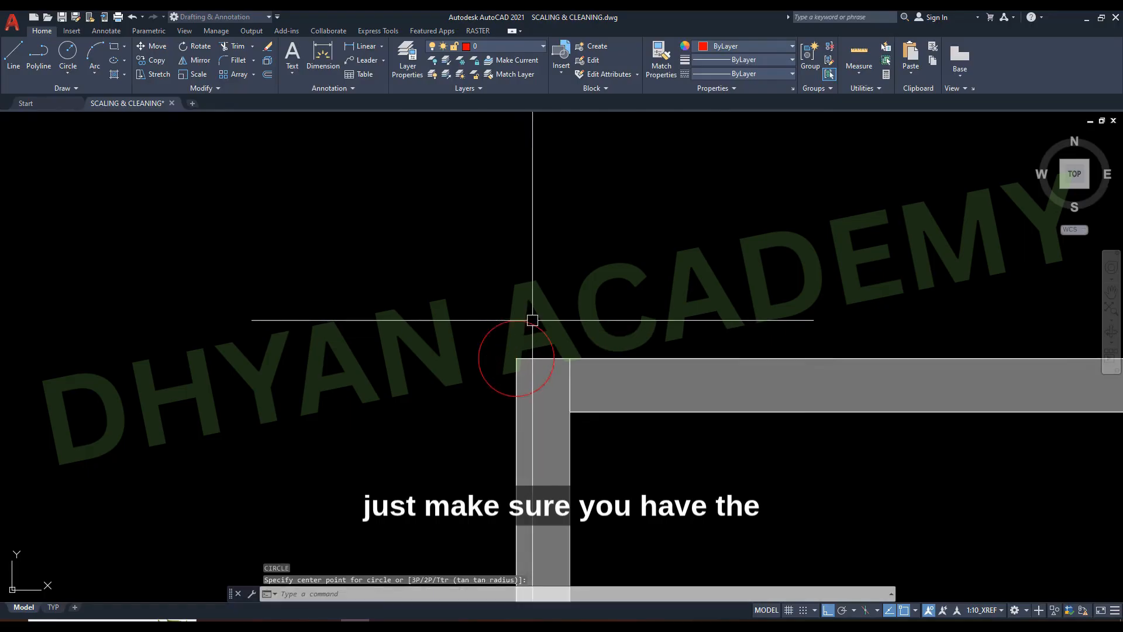
scroll(579, 264, "down", 8)
- Copy the four red frame rectangles to the clipboard with their lower-left outer corner as base point
scroll(670, 274, "up", 3)
left_click(430, 271)
left_click(664, 434)
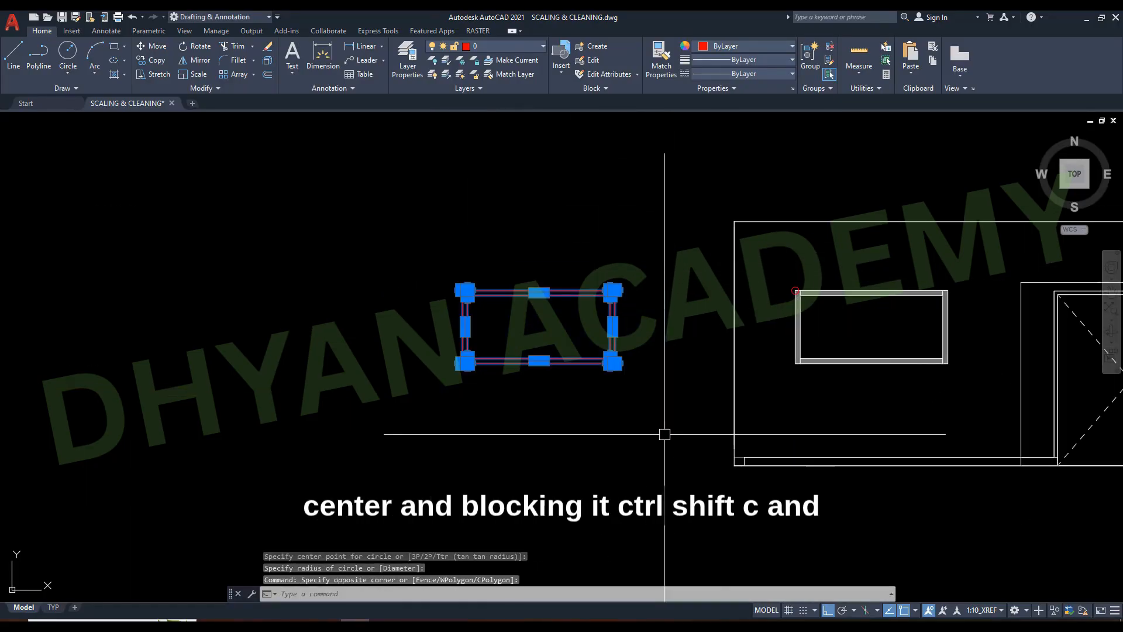
key("ctrl+shift+c")
scroll(471, 374, "up", 5)
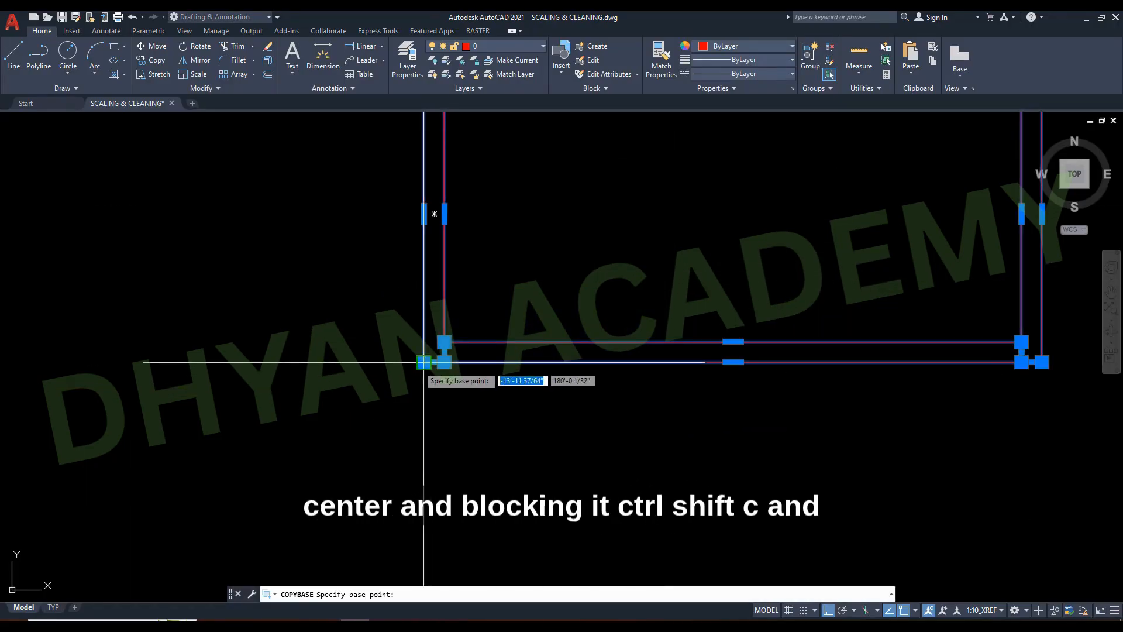
key("Escape")
scroll(391, 413, "down", 5)
- Paste the copied rectangles as a block below the original red frame
key("ctrl+shift+v")
key("ctrl+shift+v")
left_click(425, 470)
left_click(532, 490)
left_click(483, 440)
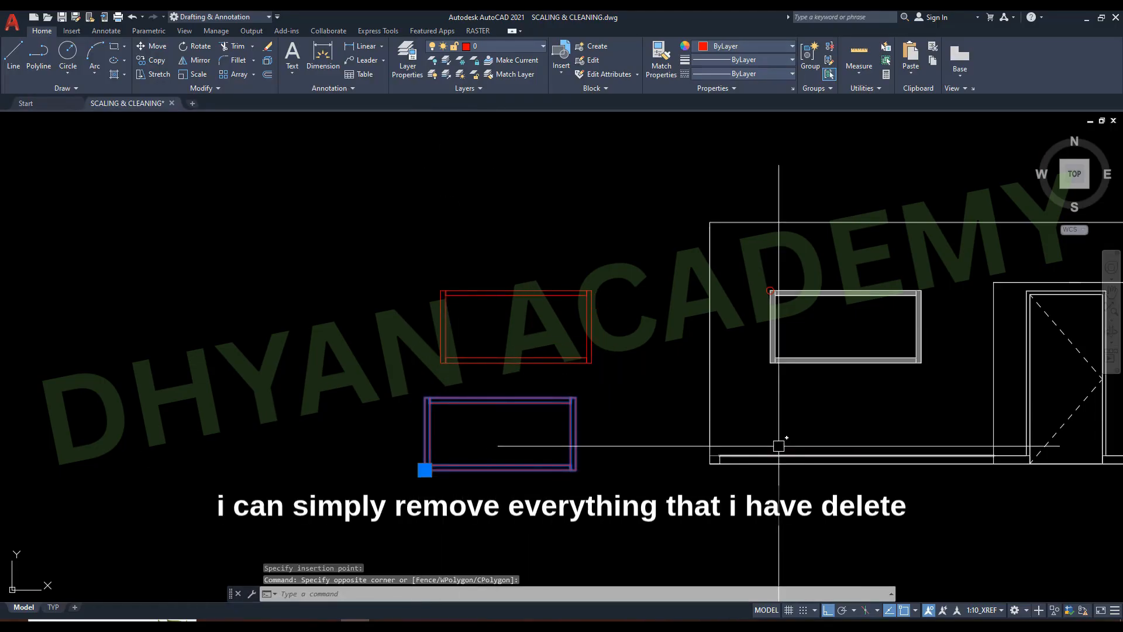
key("Escape")
- Erase the grey hatched window frame and its leftover piece from the corridor elevation, keeping the marker circle
left_click(933, 275)
left_click(870, 396)
left_click(870, 398)
left_click(763, 346)
type("e")
key("Return")
scroll(773, 296, "up", 4)
left_click(822, 303)
left_click(789, 242)
type("e")
key("Return")
scroll(816, 229, "down", 3)
- Move the pasted red frame block by its upper-left corner onto the centre of the marker circle in the elevation
left_click(537, 536)
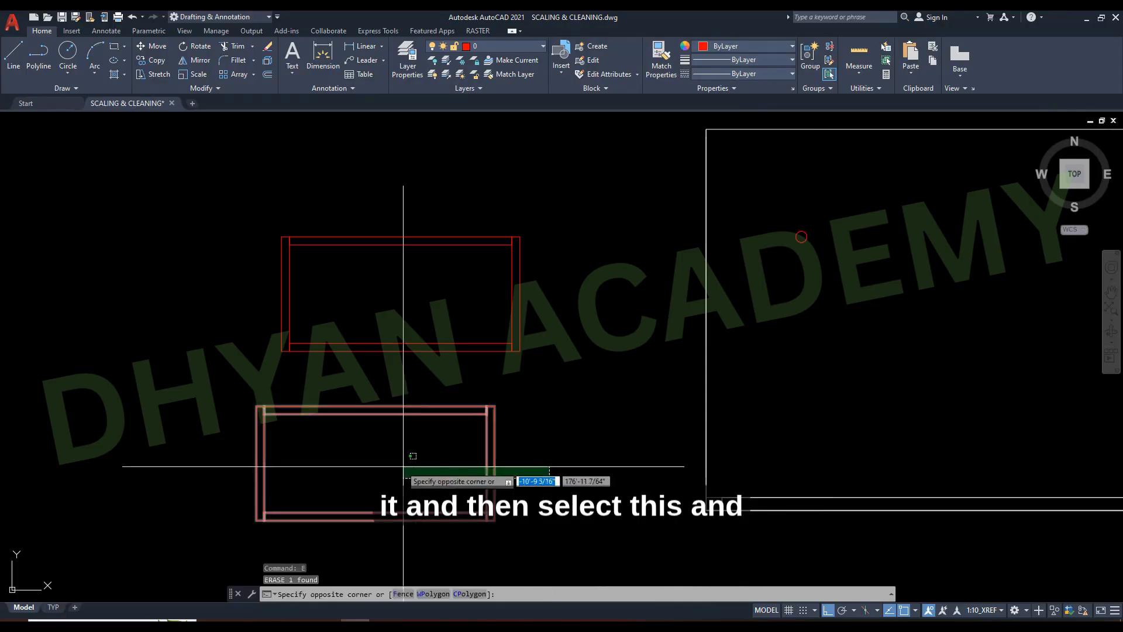
left_click(404, 466)
type("m")
key("Return")
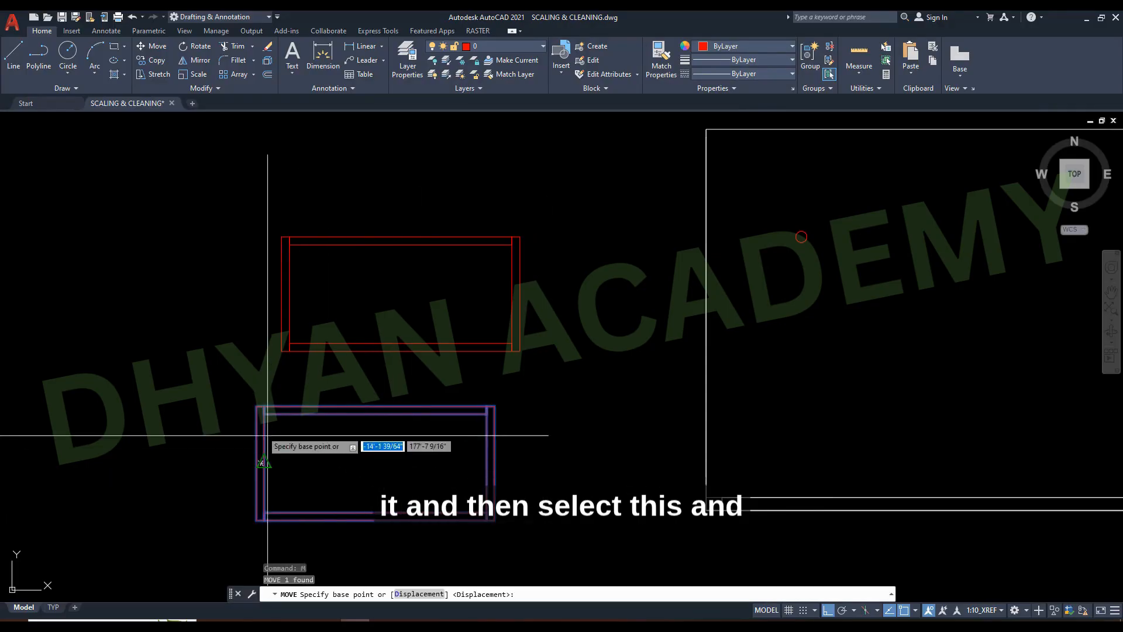
scroll(257, 413, "up", 6)
left_click(301, 391)
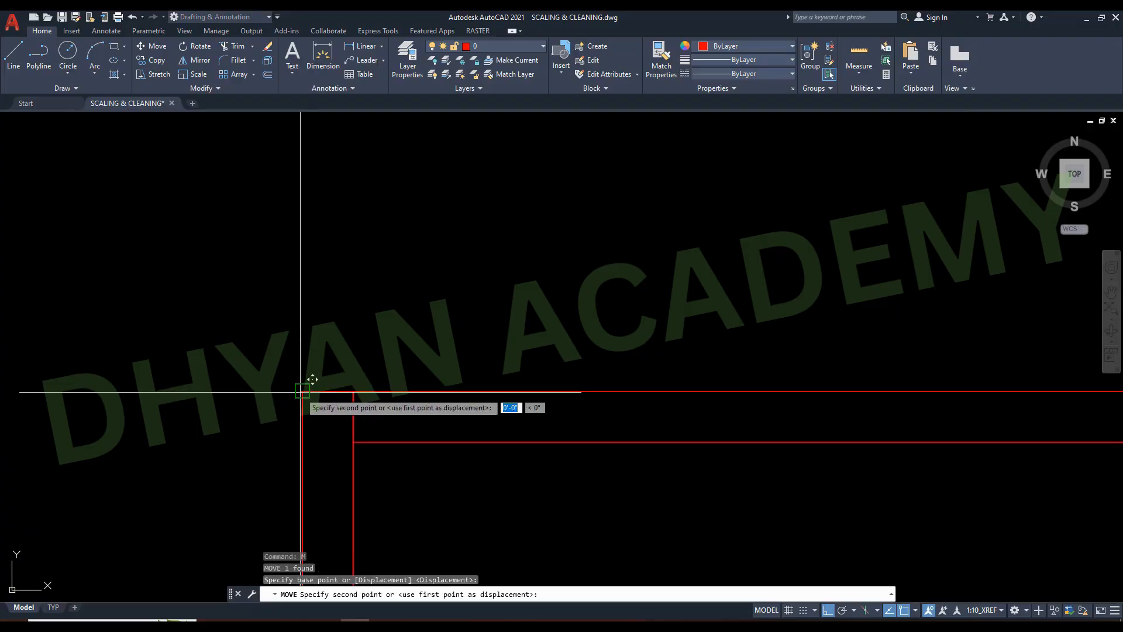
scroll(301, 391, "down", 5)
scroll(454, 376, "up", 5)
left_click(412, 486)
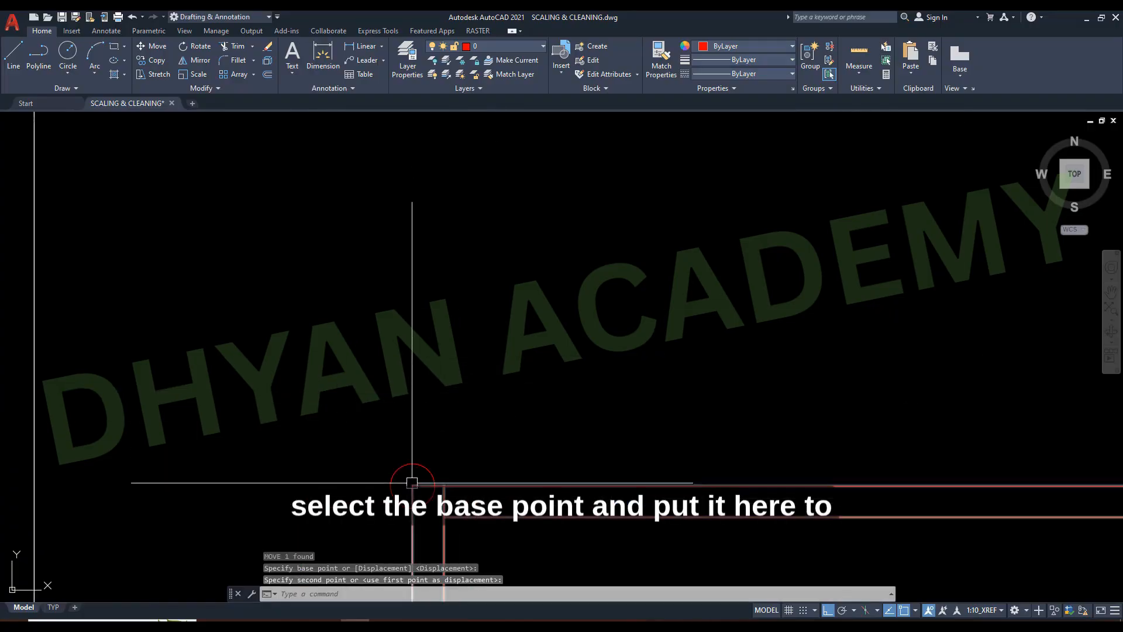
- Erase the marker circle at the upper-left corner of the placed red frame
scroll(463, 370, "down", 5)
scroll(458, 388, "up", 4)
left_click(390, 279)
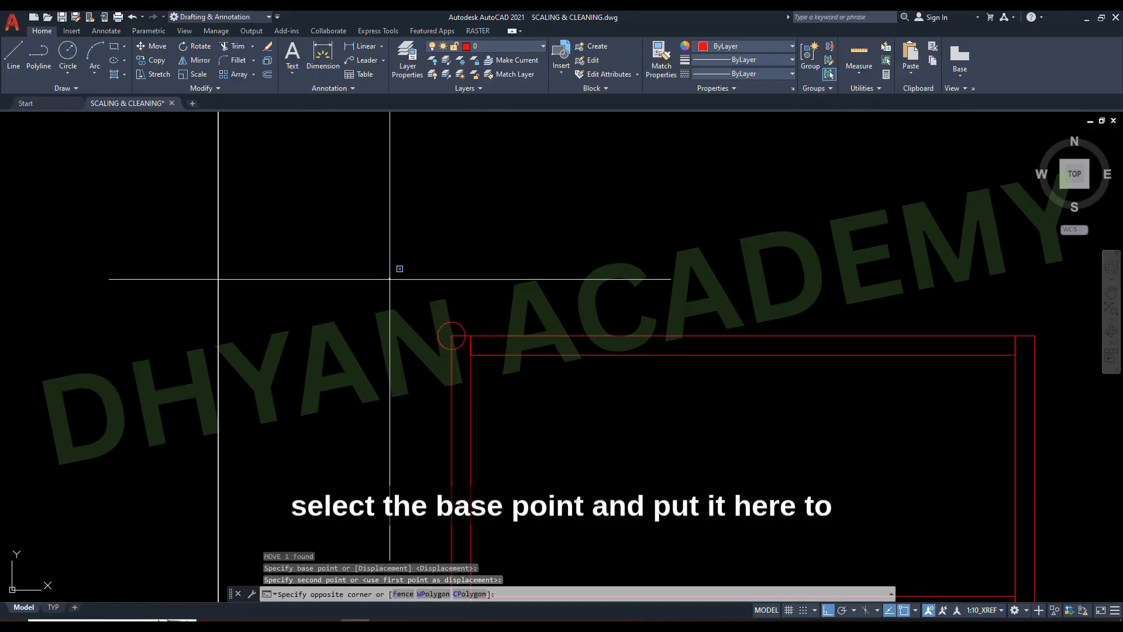
left_click(505, 390)
type("e")
key("Return")
scroll(554, 334, "down", 5)
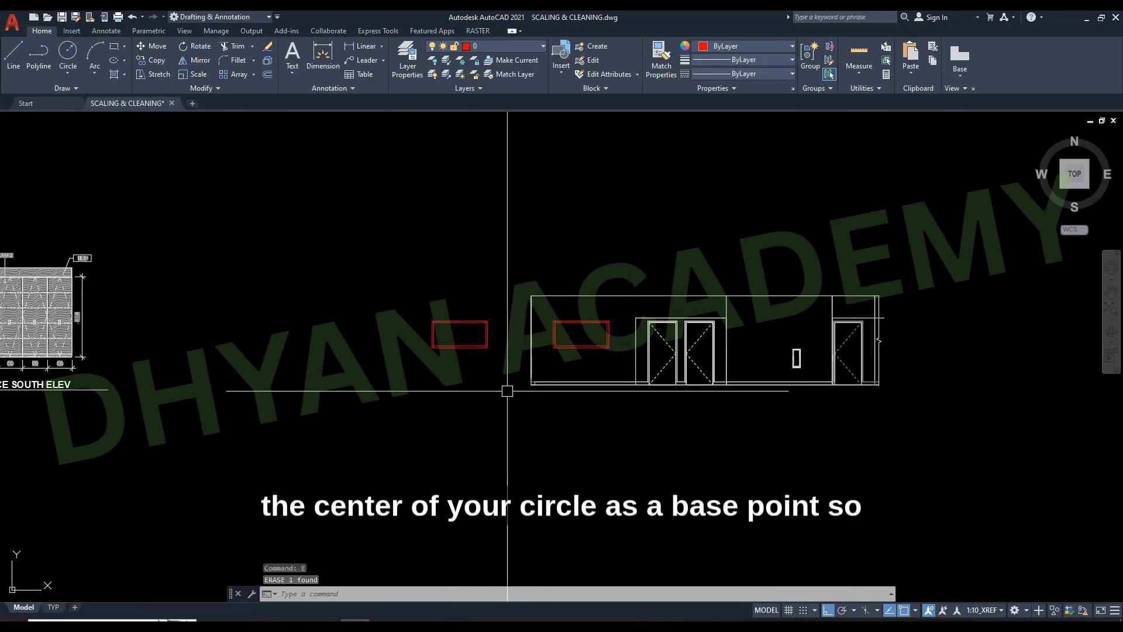
- Erase the four original red frame rectangles standing outside the corridor elevation
left_click(508, 390)
left_click(416, 289)
type("e")
key("Return")
- Erase the break line at the right end of the corridor elevation
scroll(793, 357, "up", 5)
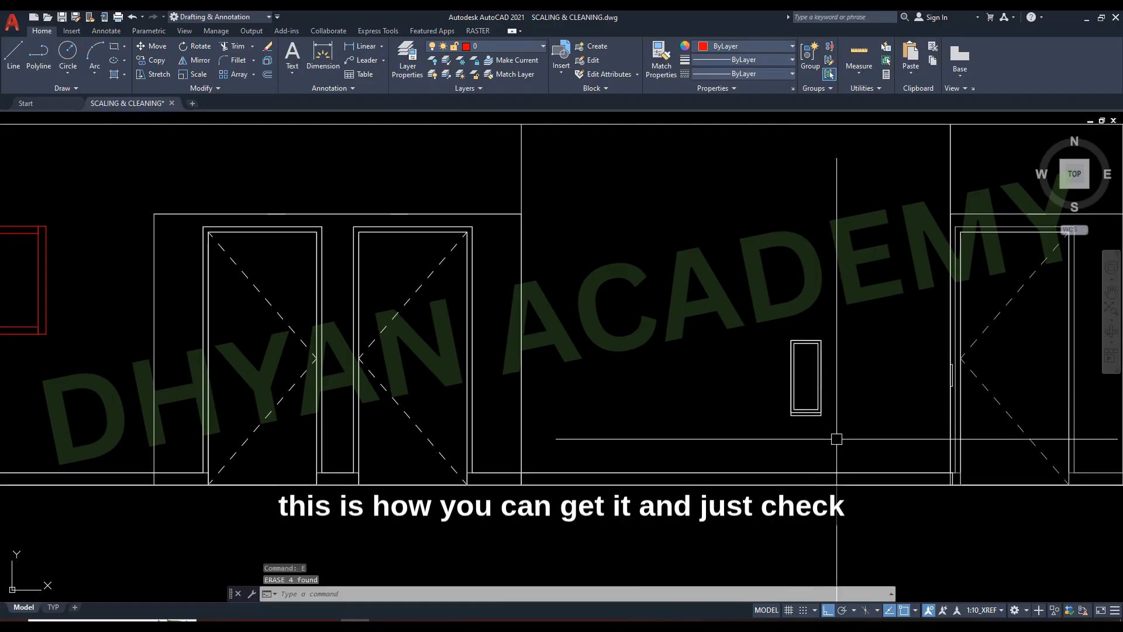
mouse_move(636, 420)
middle_mouse_down()
mouse_move(47, 414)
mouse_move(264, 489)
middle_mouse_up()
left_click(779, 376)
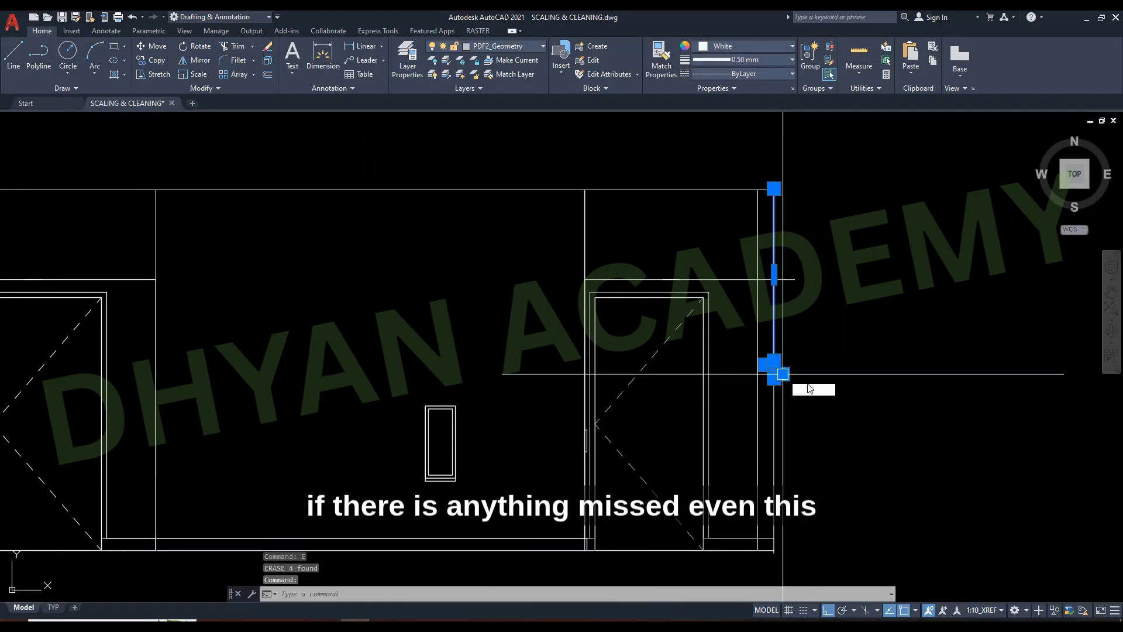
type("e")
key("Return")
left_click(812, 426)
left_click(773, 248)
key("Escape")
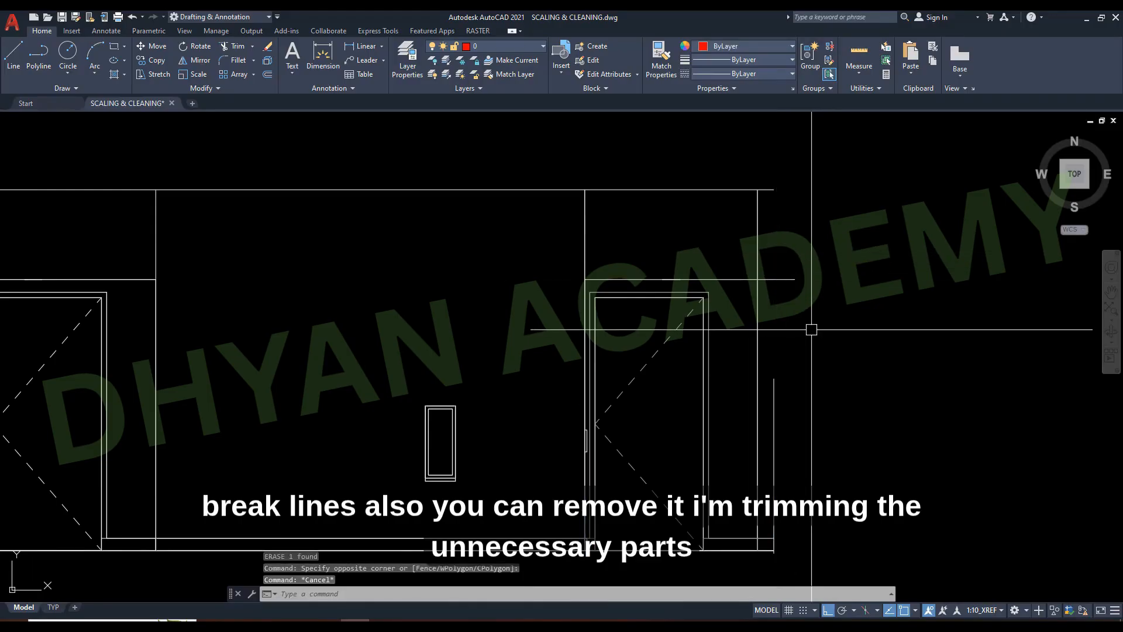
- Trim the ceiling, door-head and skirting lines beyond the elevation's right wall and remove the leftover vertical line there
key("Return")
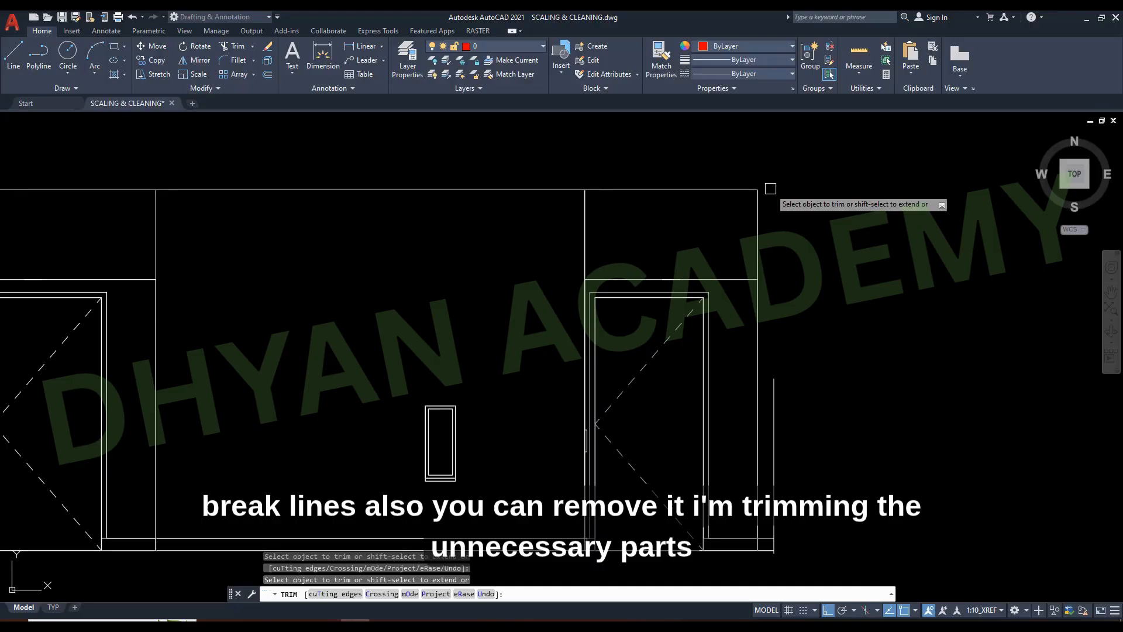
left_click(776, 451)
scroll(777, 572, "up", 4)
left_click_drag(770, 472, 754, 441)
left_click_drag(730, 374, 702, 340)
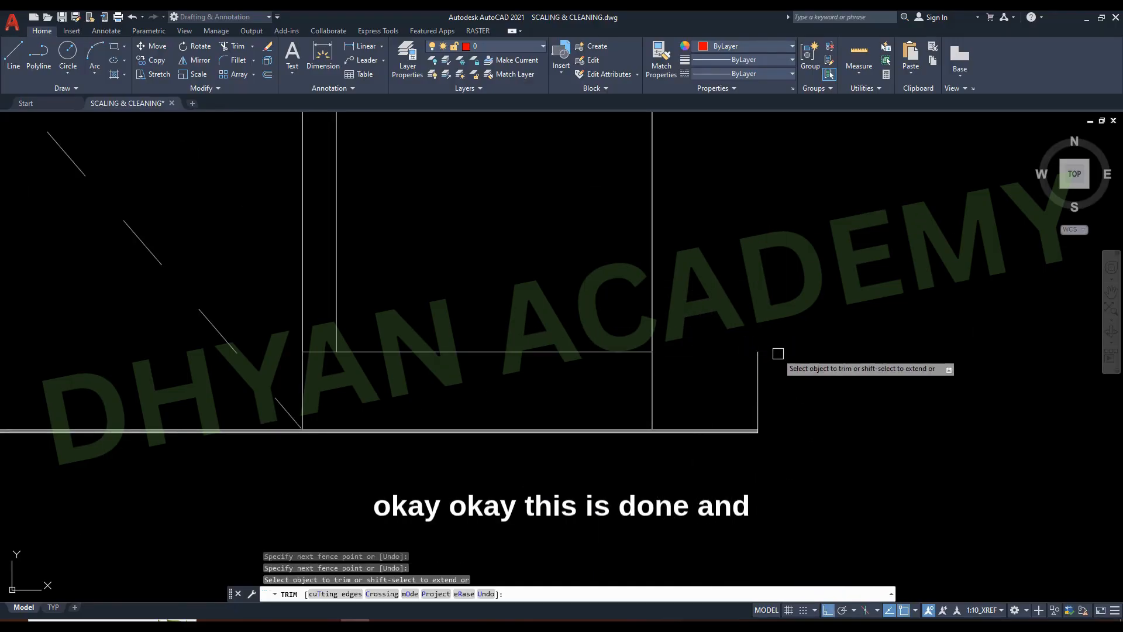
key("Return")
- Try to stretch the overhanging right ends of the floor lines back to the right wall
left_click(751, 441)
left_click(711, 369)
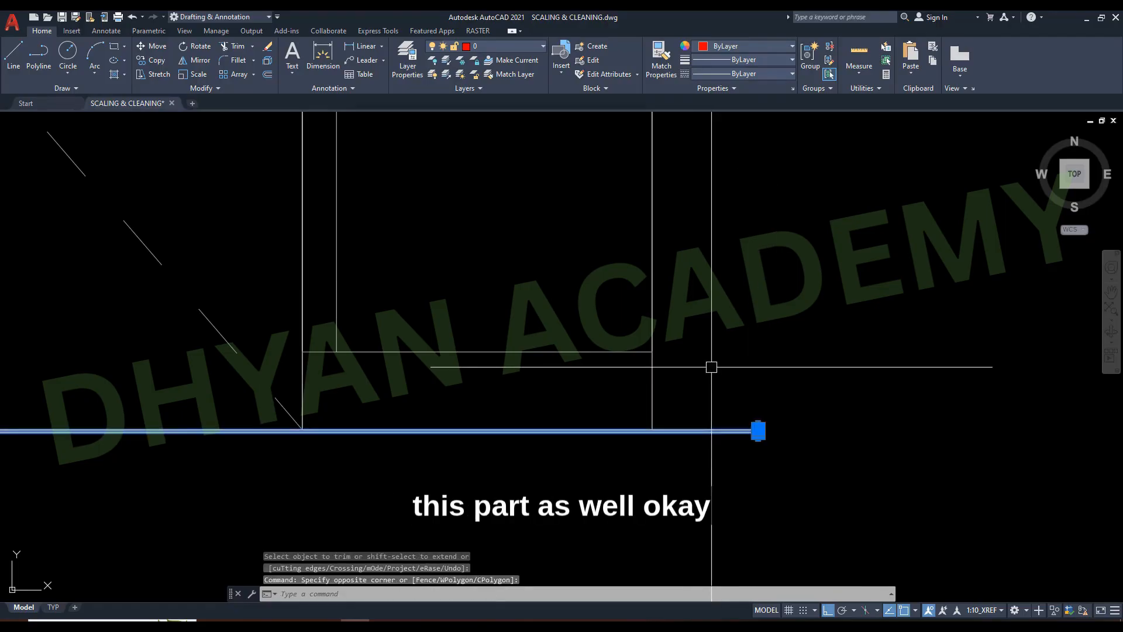
scroll(748, 433, "up", 5)
left_click(830, 393)
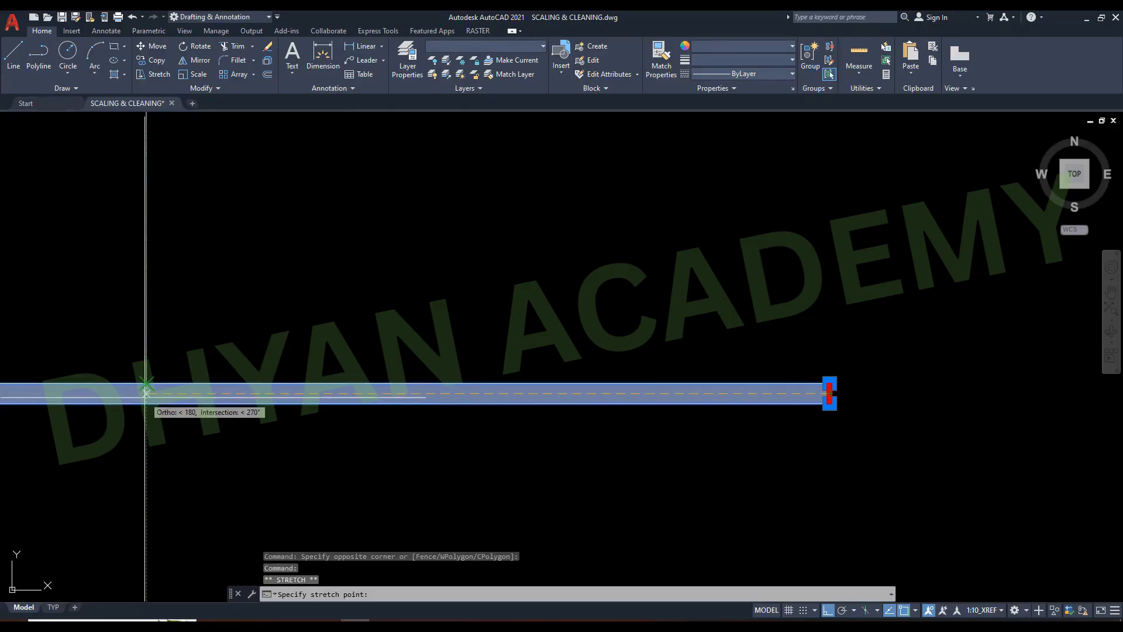
left_click(146, 395)
key("Escape")
- Erase the thin hatch strip between the floor lines at the base of the elevation
left_click(1000, 417)
left_click(795, 396)
type("e")
key("Return")
scroll(971, 396, "down", 3)
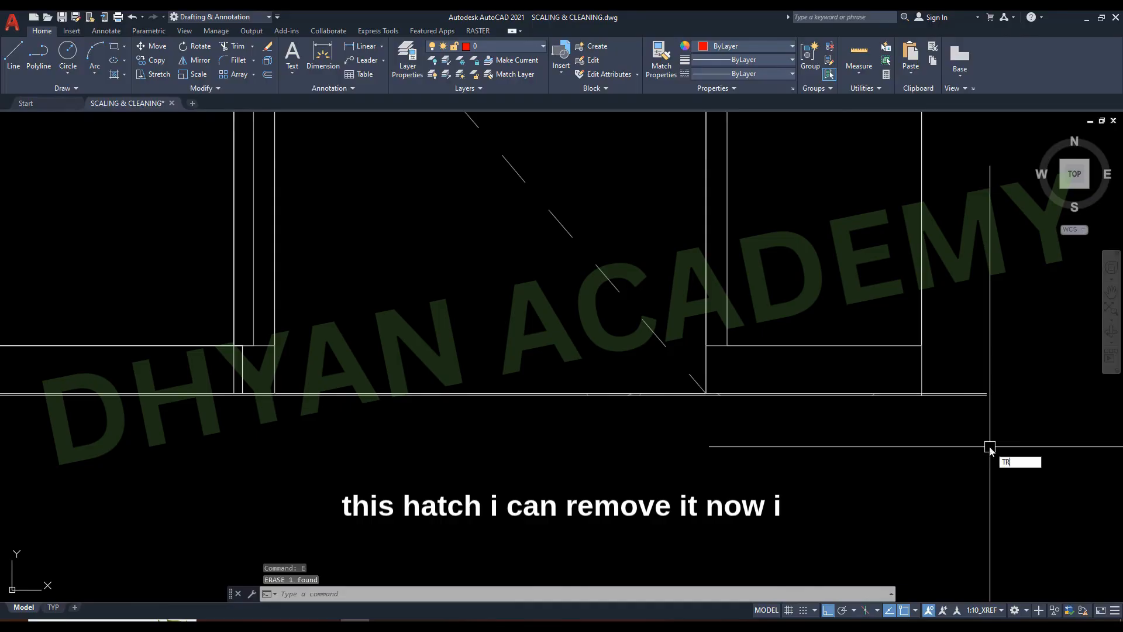
- Trim the floor lines that extend past the right wall of the corridor elevation
key("Return")
left_click(973, 393)
mouse_move(948, 341)
left_mouse_down()
mouse_move(952, 394)
mouse_move(928, 428)
left_mouse_up()
key("Return")
scroll(898, 436, "down", 4)
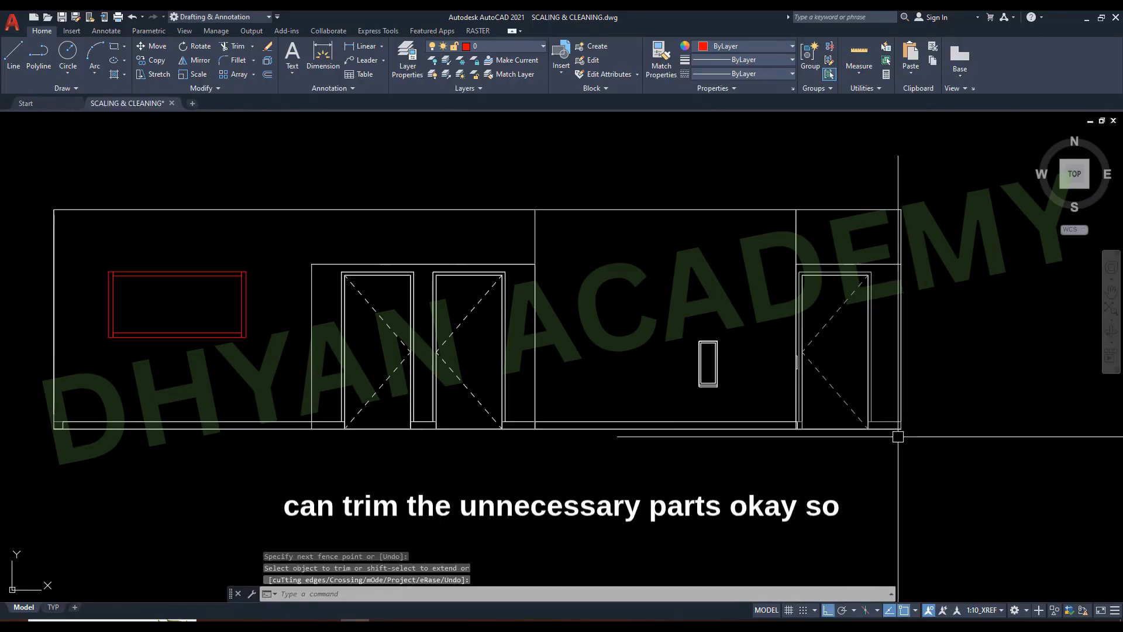
- Copy the whole cleaned corridor elevation to the clipboard with its upper-right corner as base point
scroll(886, 423, "down", 1)
left_click(332, 249)
left_click(976, 463)
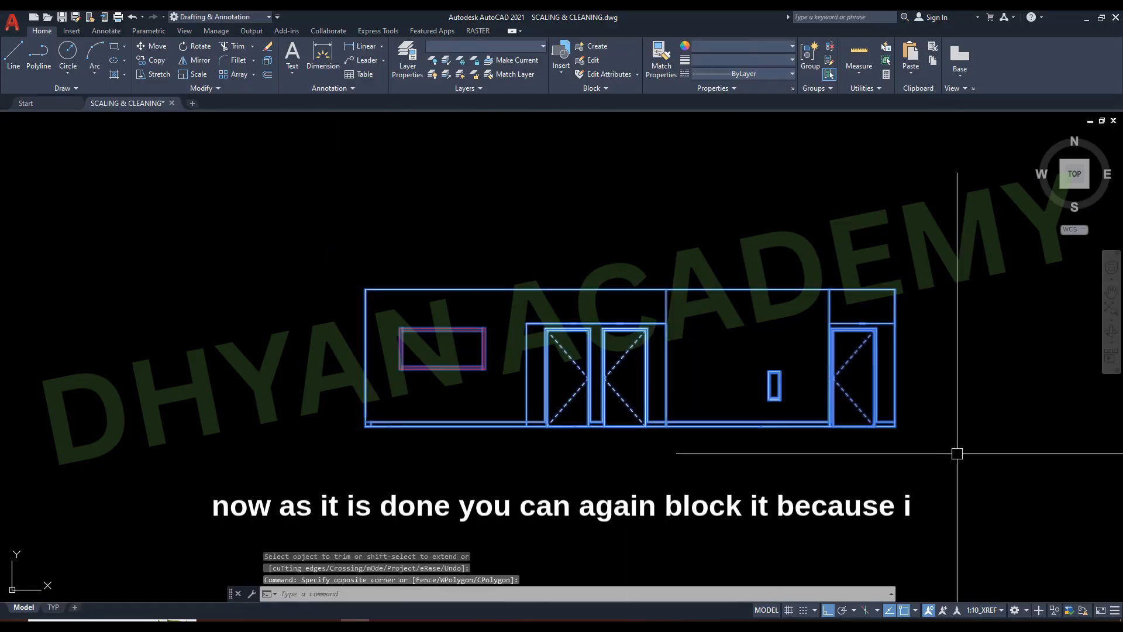
key("ctrl+shift+c")
left_click(895, 290)
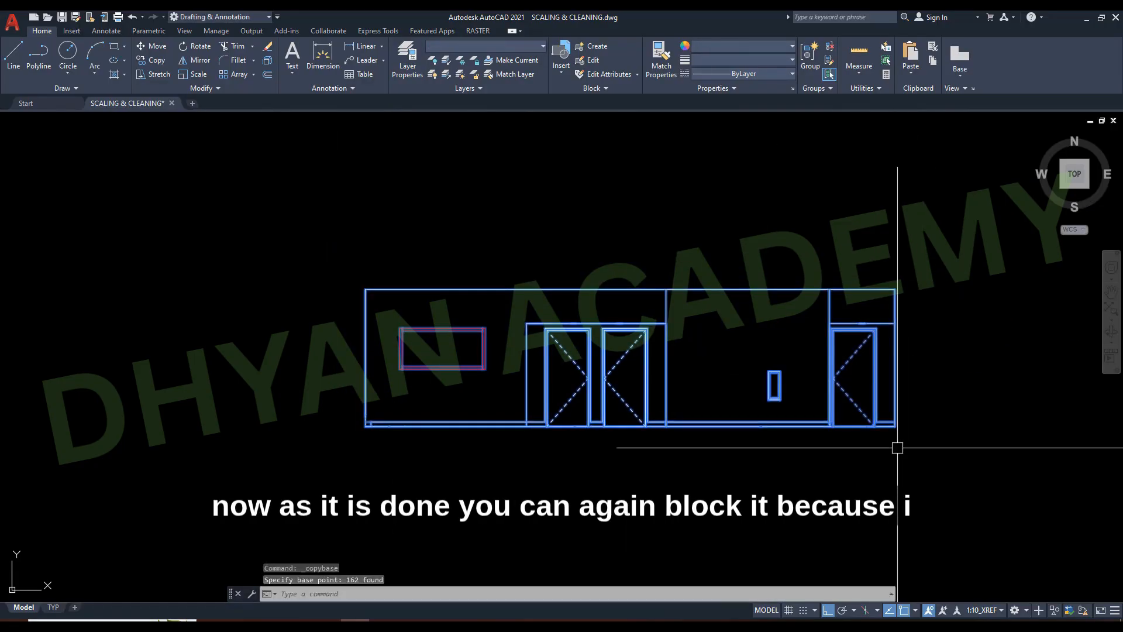
- Paste the copied corridor elevation as a block directly below the original
key("ctrl+shift+v")
scroll(892, 439, "down", 4)
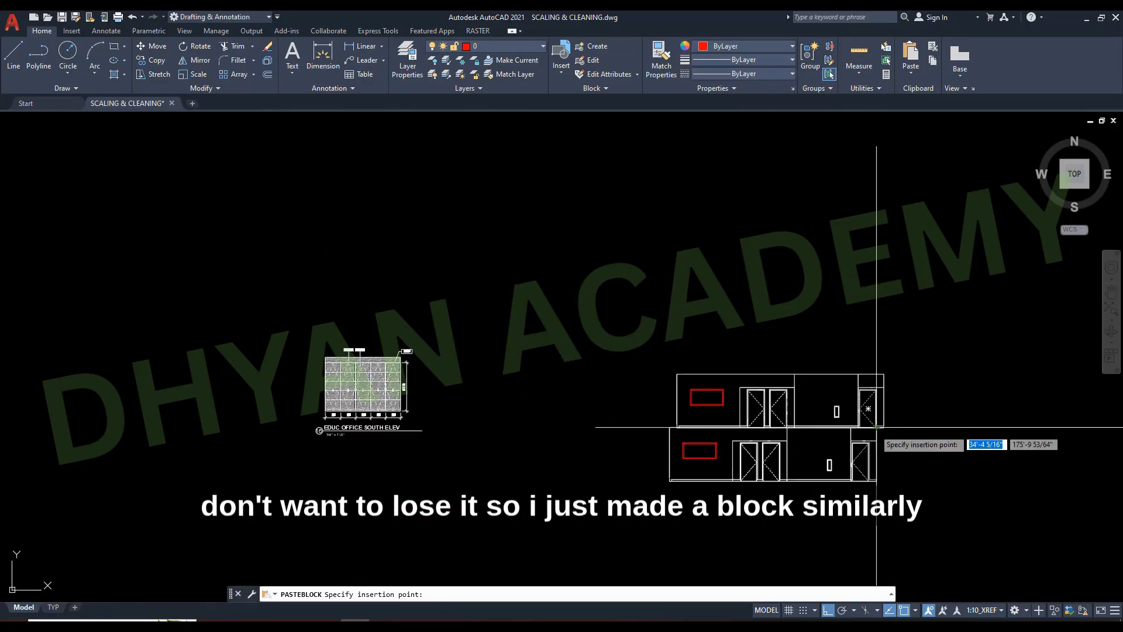
key("Escape")
- Erase the title, number bubble, scale text and EQ dimensions below the EDUC OFFICE SOUTH ELEV cabinet elevation
scroll(358, 418, "up", 8)
middle_click_drag(322, 395, 428, 346)
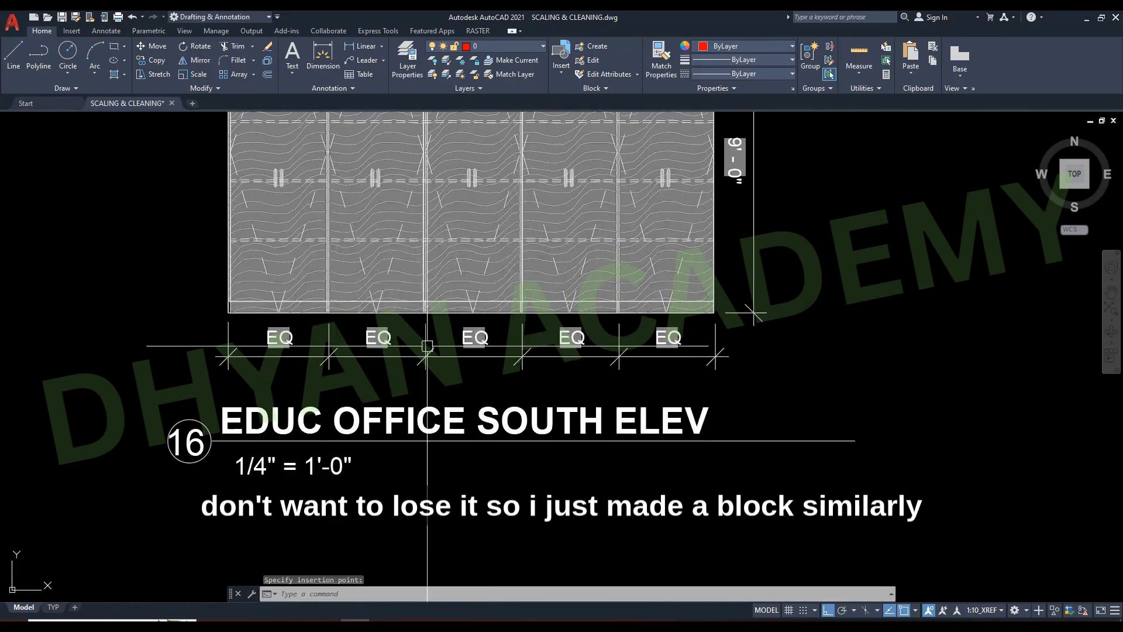
left_click(966, 477)
left_click(157, 397)
type("e")
key("Return")
left_click(810, 392)
left_click(184, 329)
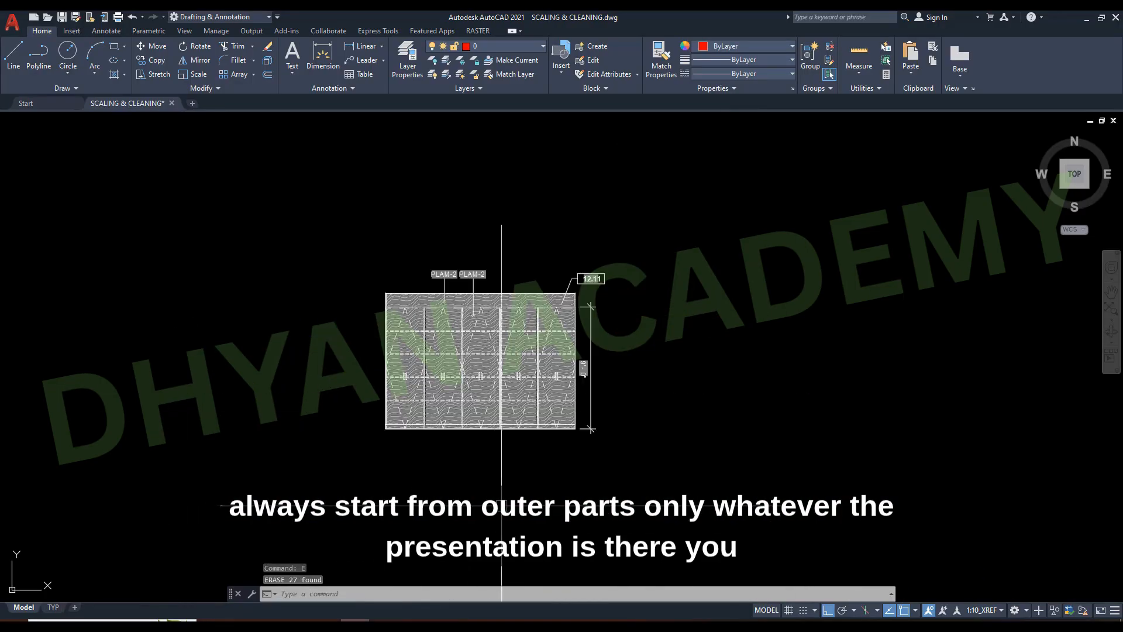
- Erase the cabinet elevation's height dimension, 12.11 tag and PLAM-2 labels with their leaders
left_click(639, 470)
left_click(581, 253)
key("Return")
left_click(654, 281)
left_click(319, 226)
key("Return")
- Erase the leftover leader arrowhead near the right end of the cabinet's top strip
scroll(512, 371, "up", 4)
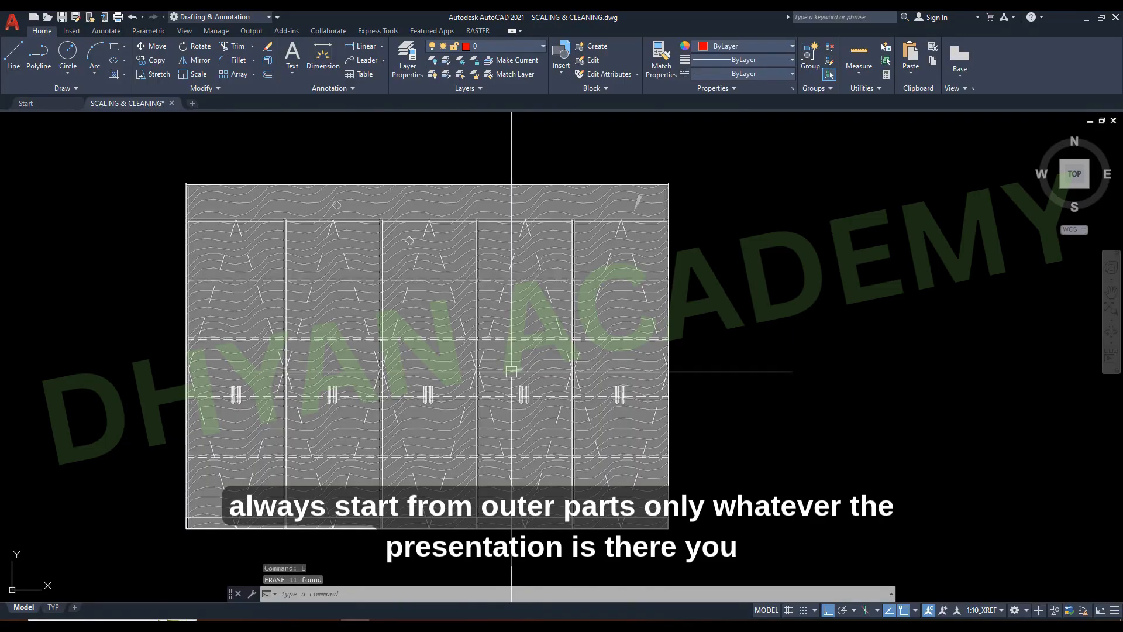
middle_click_drag(602, 358, 666, 548)
scroll(693, 419, "up", 5)
left_click(761, 455)
scroll(838, 346, "down", 4)
key("Return")
scroll(819, 386, "up", 3)
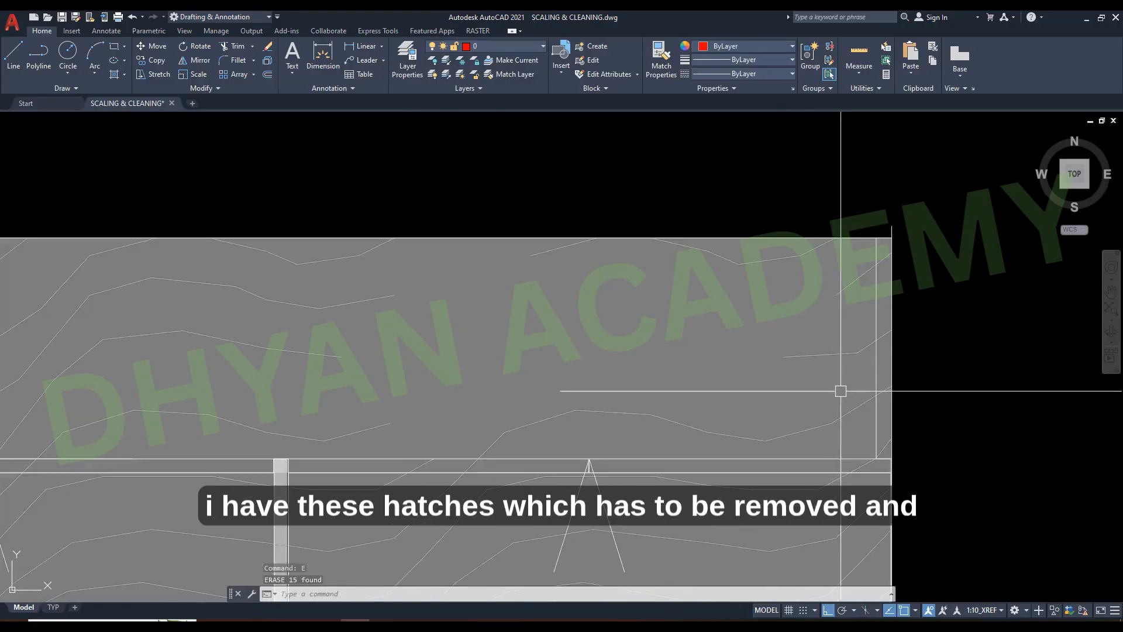
- Erase wood-grain lines in the right part of the cabinet's top strip using two window selections
left_click(859, 434)
left_click(95, 291)
type("e")
key("Return")
left_click(592, 381)
left_click(161, 253)
type("E")
key("Return")
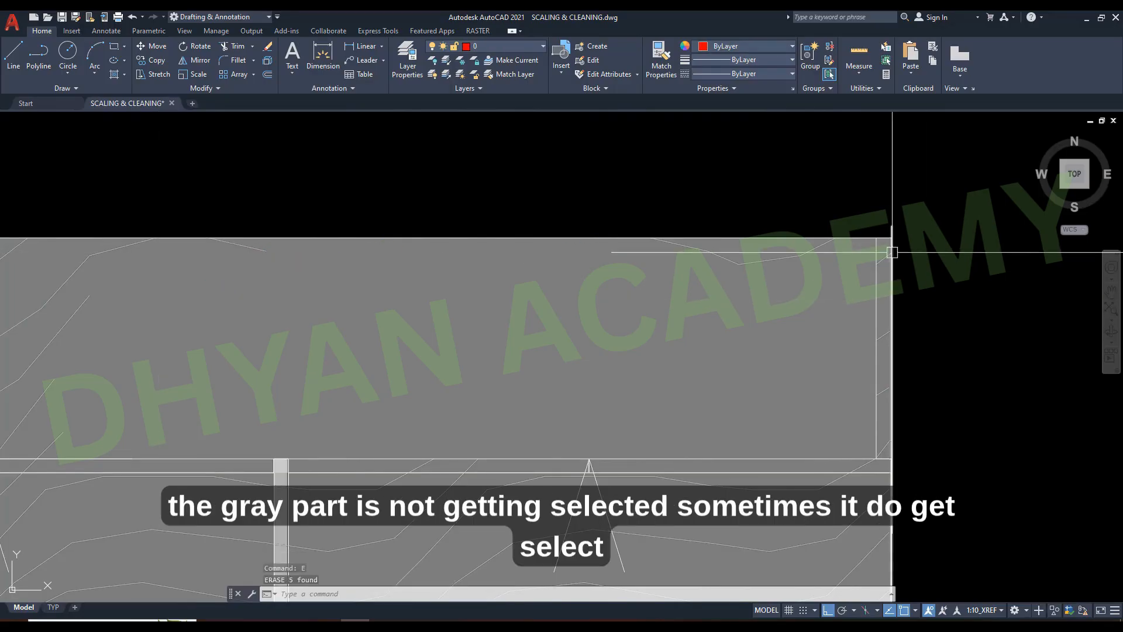
- Erase further small hatch pieces and grain lines near the upper-right corner of the top strip
scroll(866, 243, "up", 4)
left_click(904, 304)
left_click(882, 403)
type("e")
key("Return")
left_click(665, 353)
left_click(492, 291)
type("e")
key("Return")
scroll(1053, 316, "down", 7)
scroll(590, 405, "up", 4)
middle_click_drag(1003, 420, 671, 382)
scroll(741, 349, "down", 2)
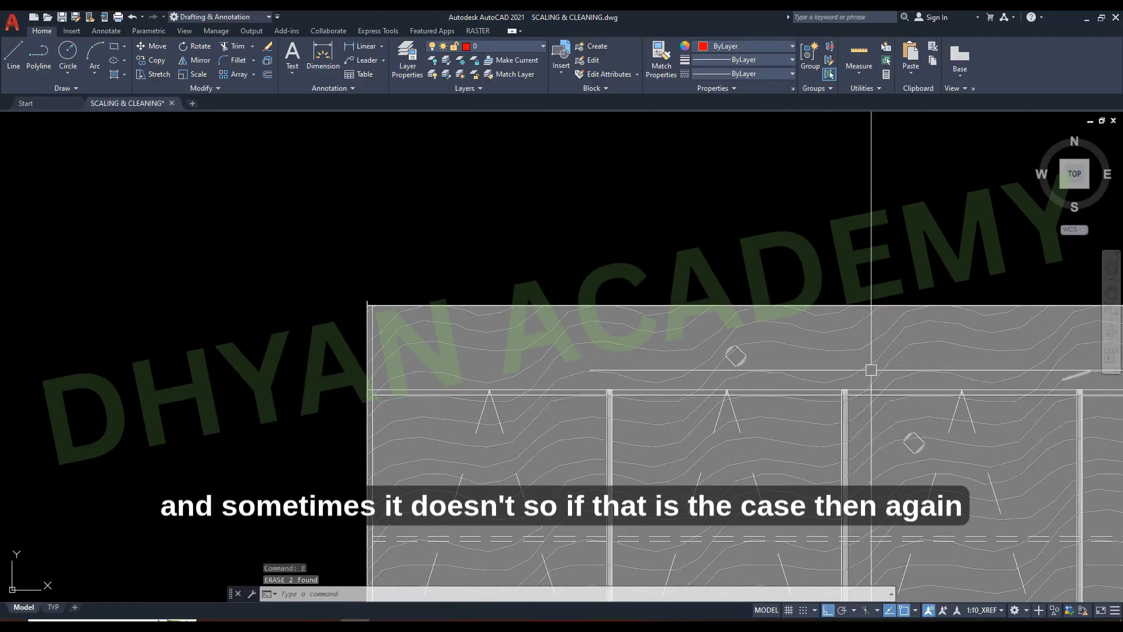
- Move the top strip's outline rectangle straight up about 2 feet, clear of the hatched cabinet
scroll(1013, 379, "down", 4)
scroll(961, 352, "up", 2)
left_click(666, 344)
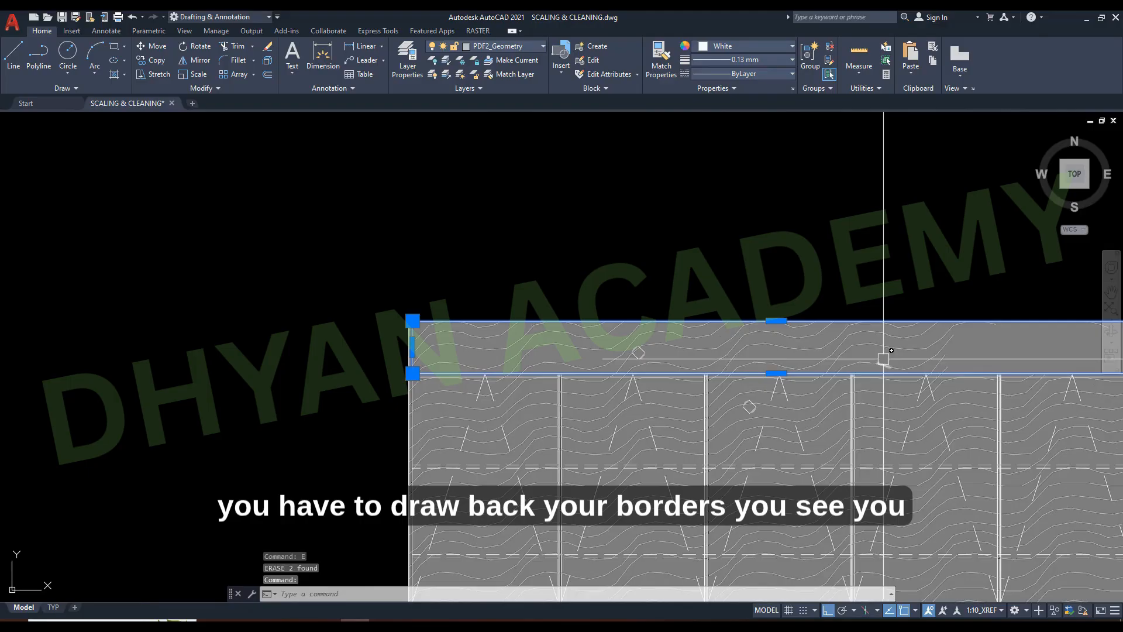
type("m")
key("Return")
left_click(627, 276)
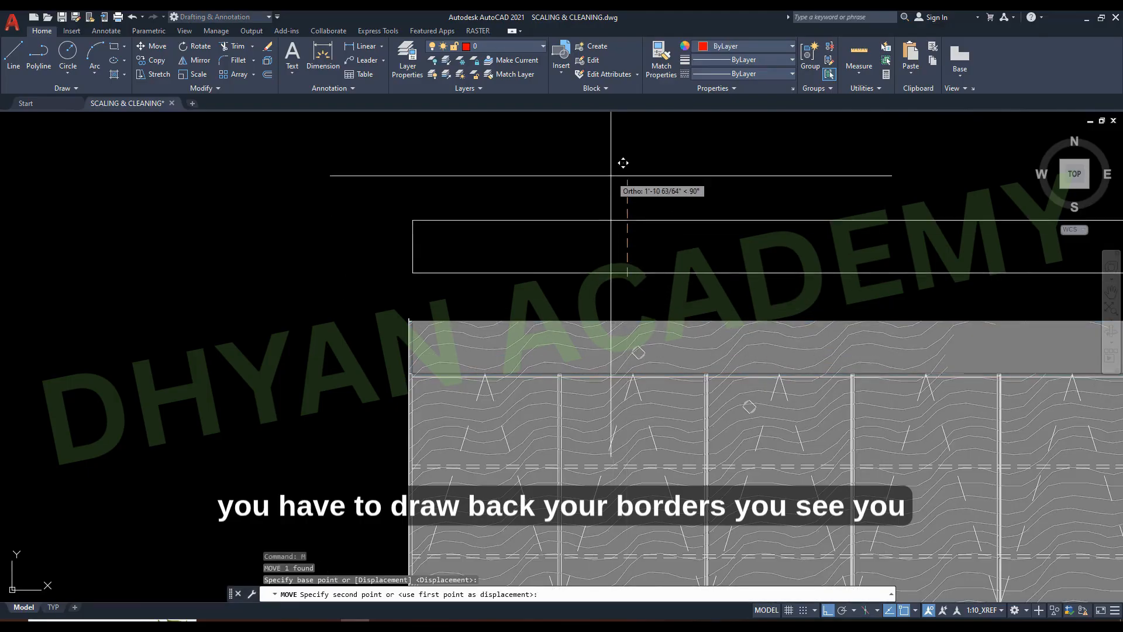
left_click(624, 166)
- Erase the grey background hatch of the cabinet's top strip
left_click(614, 304)
left_click(579, 339)
middle_click_drag(794, 424, 489, 375)
type("e")
key("Return")
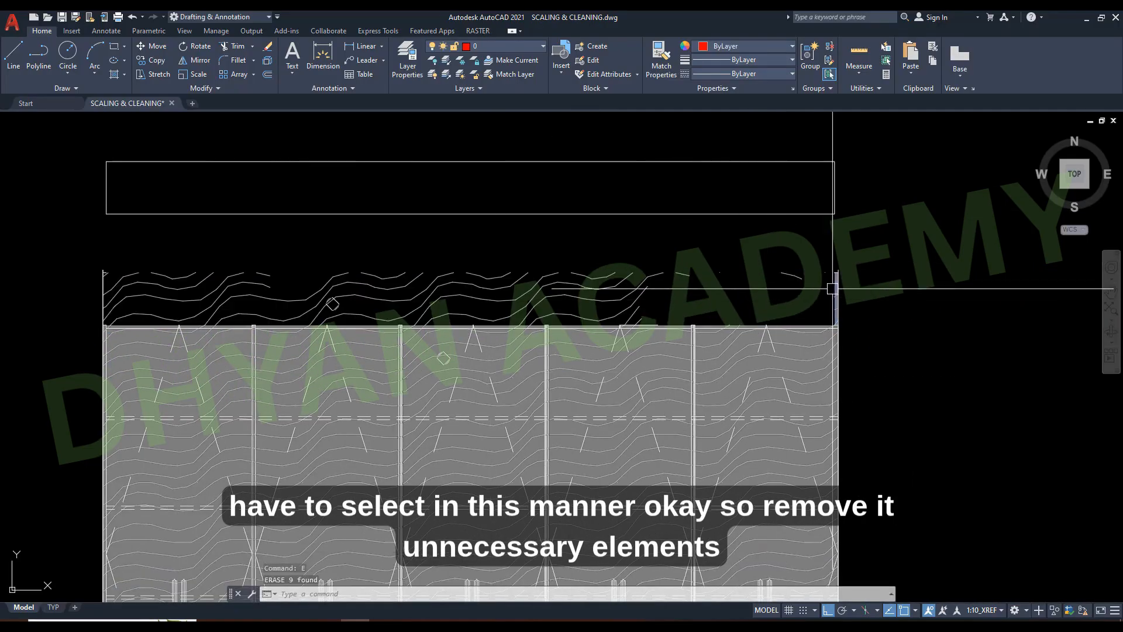
- Erase the exposed grain lines and the diamond marker across the cabinet's top strip
left_click(747, 312)
left_click(115, 251)
type("e")
key("Return")
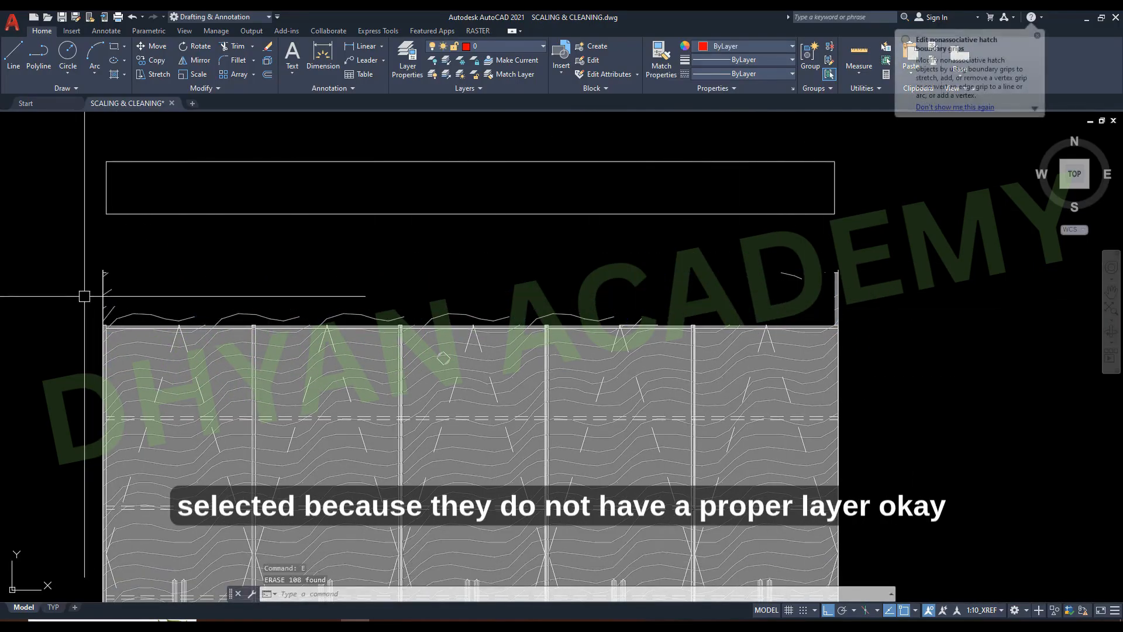
- Erase the remaining grain fragments at the left end of the top strip
scroll(93, 298, "up", 2)
left_click(161, 304)
left_click(119, 257)
type("e")
key("Return")
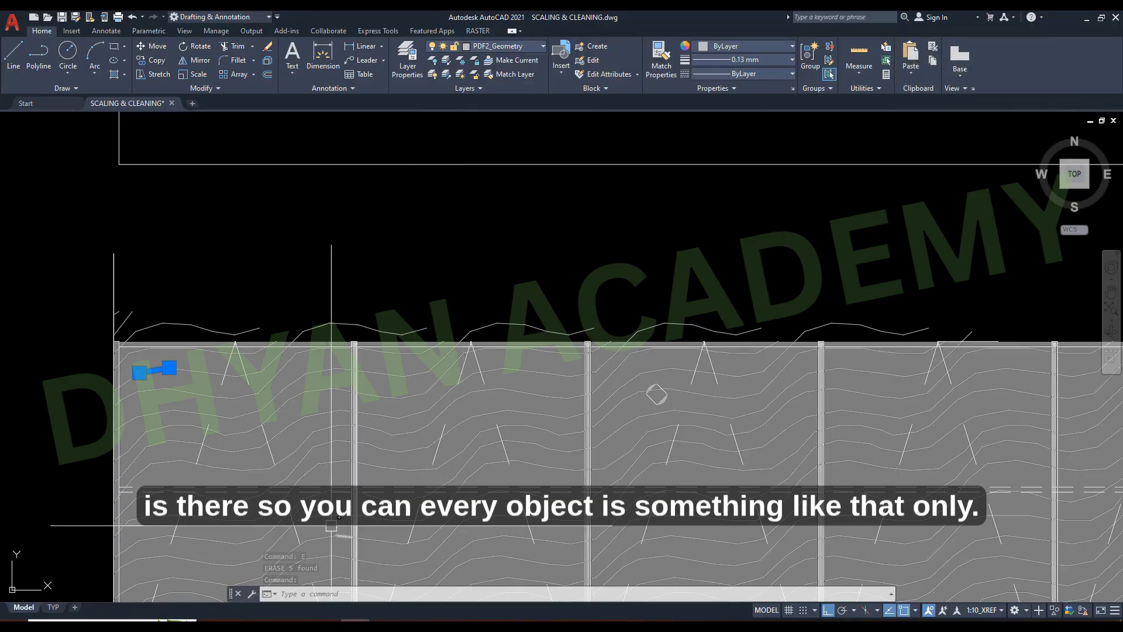
- Erase the leftover fragments at the top strip's right end and the grey hatch of the second cabinet panel
left_click(413, 413)
scroll(384, 435, "down", 3)
scroll(731, 358, "up", 6)
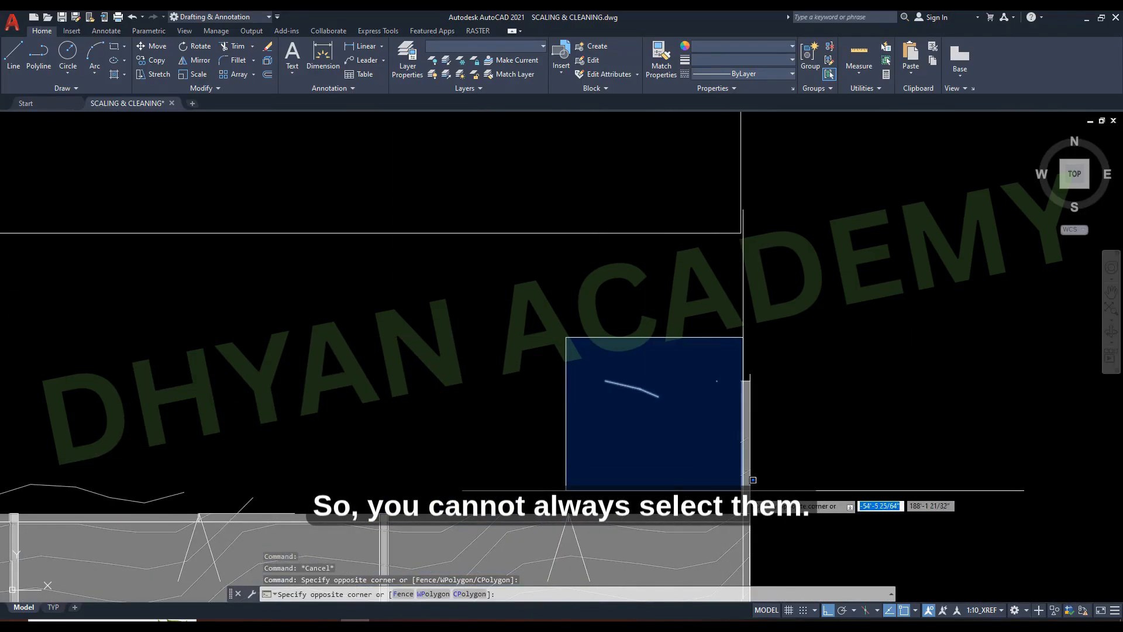
left_click(750, 513)
scroll(727, 384, "up", 5)
type("e")
key("Return")
scroll(835, 368, "down", 5)
scroll(835, 368, "down", 3)
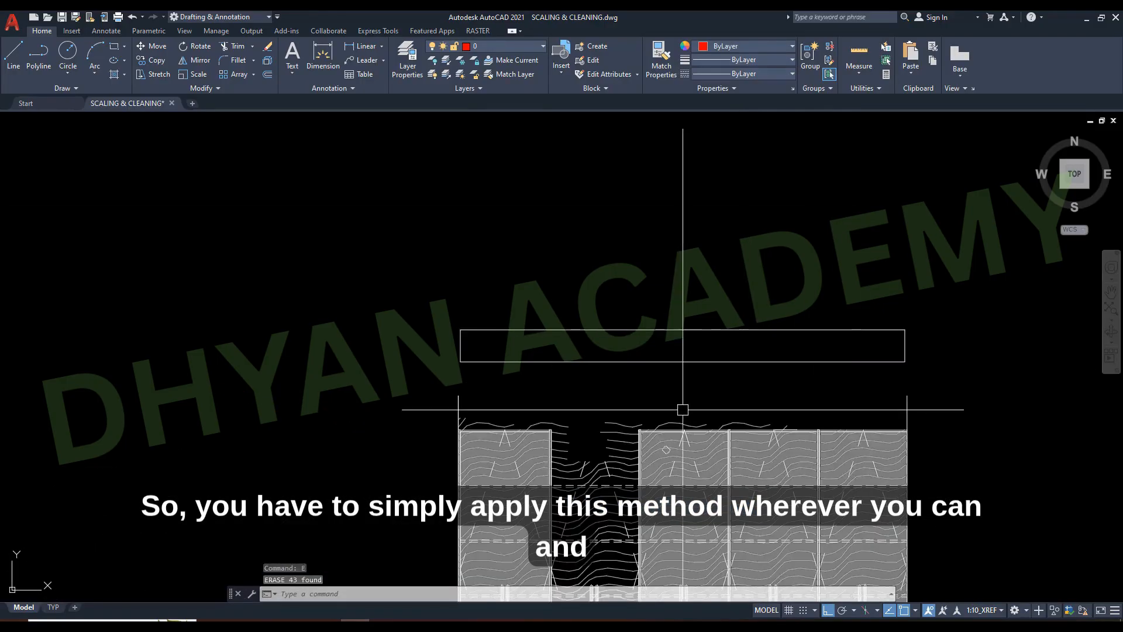
scroll(821, 405, "up", 3)
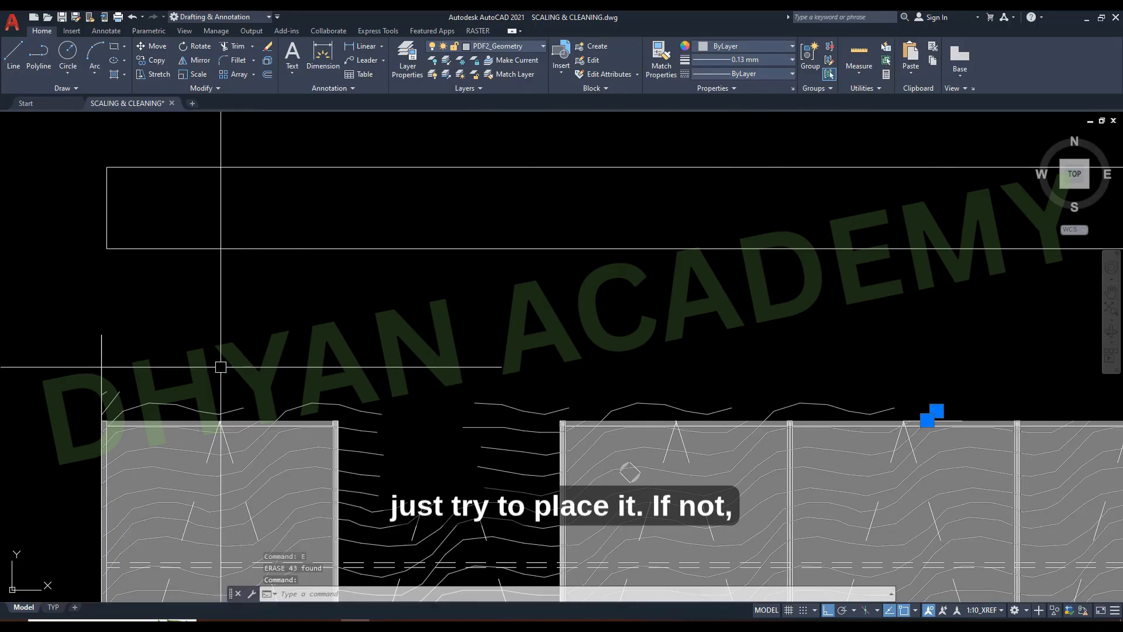
scroll(308, 329, "down", 4)
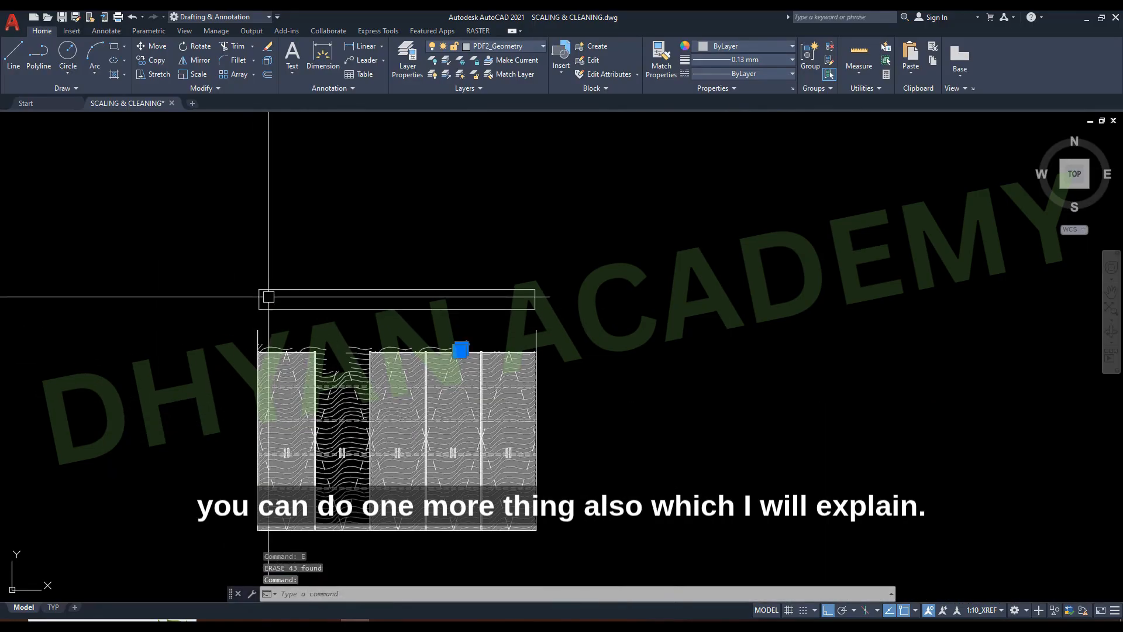
scroll(567, 256, "up", 6)
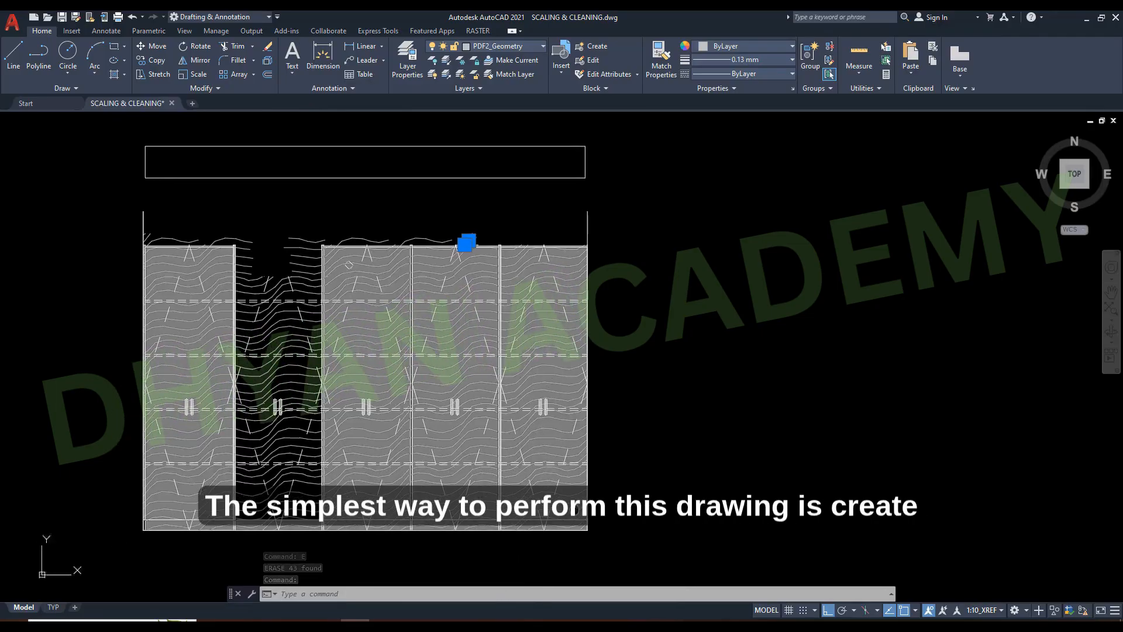
scroll(403, 233, "down", 4)
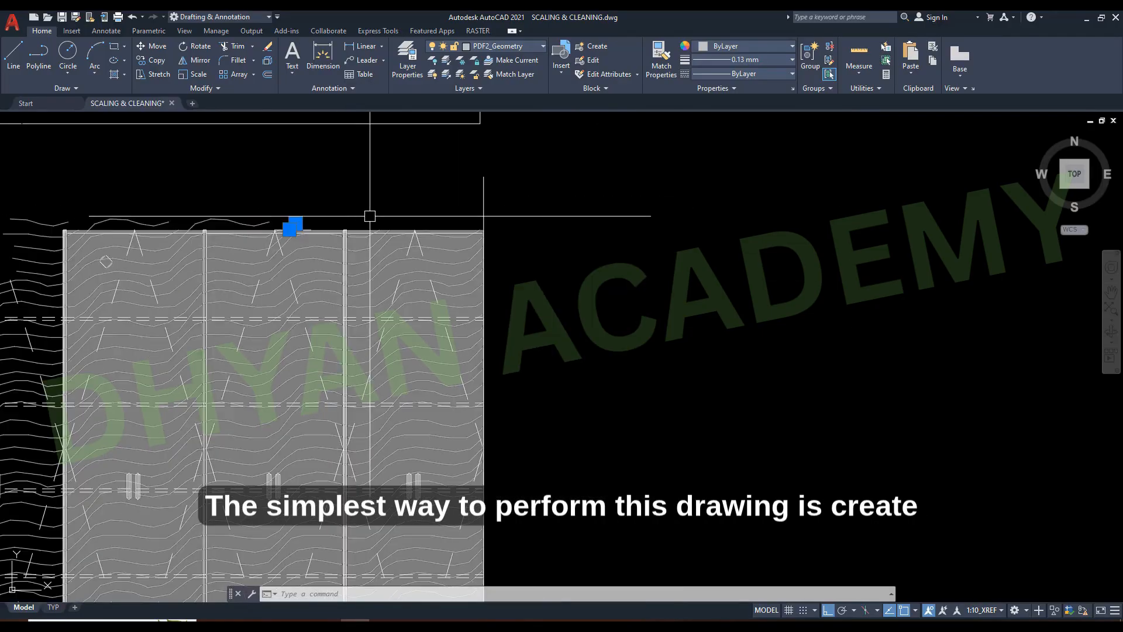
- Draw a rectangle tracing the rightmost cabinet panel from its top inner corner down to the plinth line at the outer edge
type("REC")
key("Return")
scroll(350, 238, "up", 4)
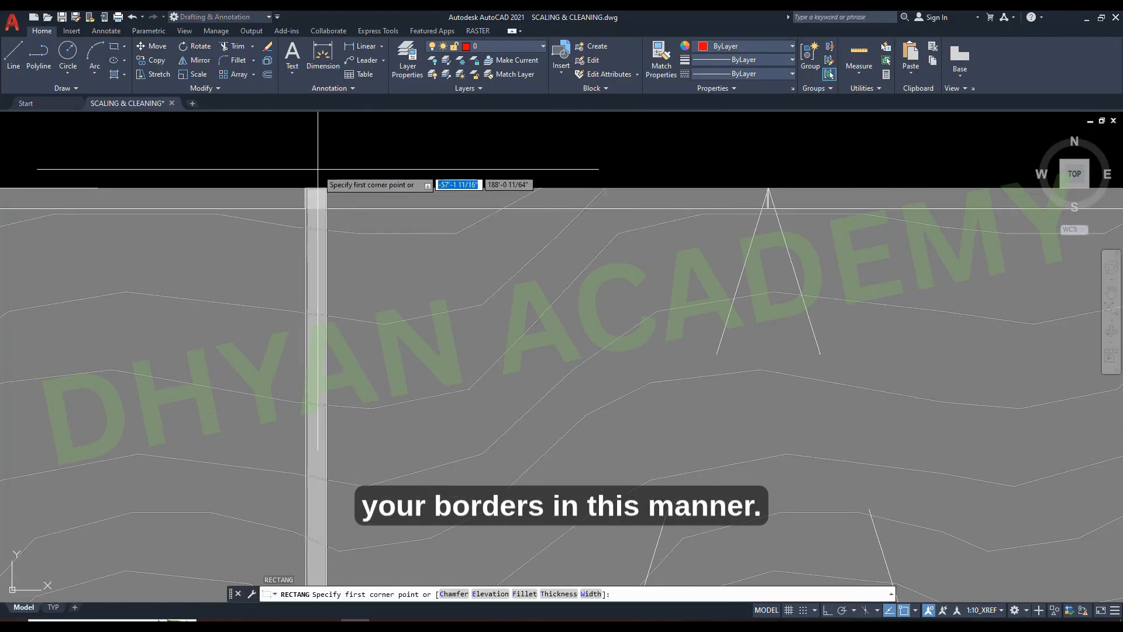
left_click(326, 187)
scroll(370, 179, "down", 3)
scroll(469, 401, "down", 3)
scroll(501, 476, "up", 5)
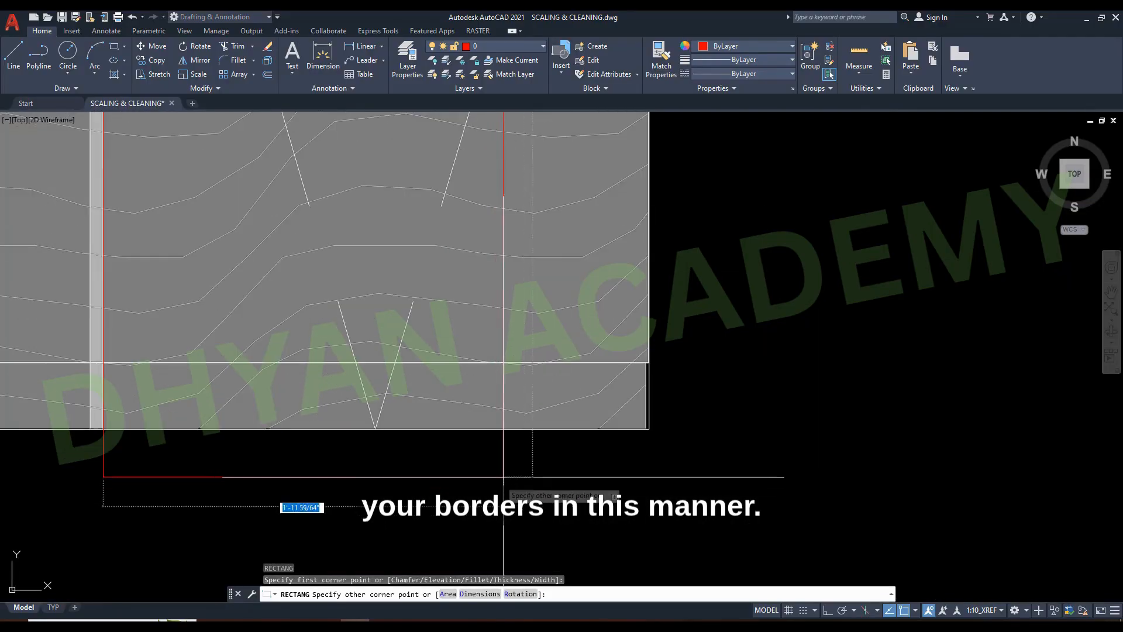
left_click(649, 362)
- Draw a second rectangle tracing the plinth strip beneath the rightmost cabinet panel
key("Return")
scroll(103, 362, "up", 4)
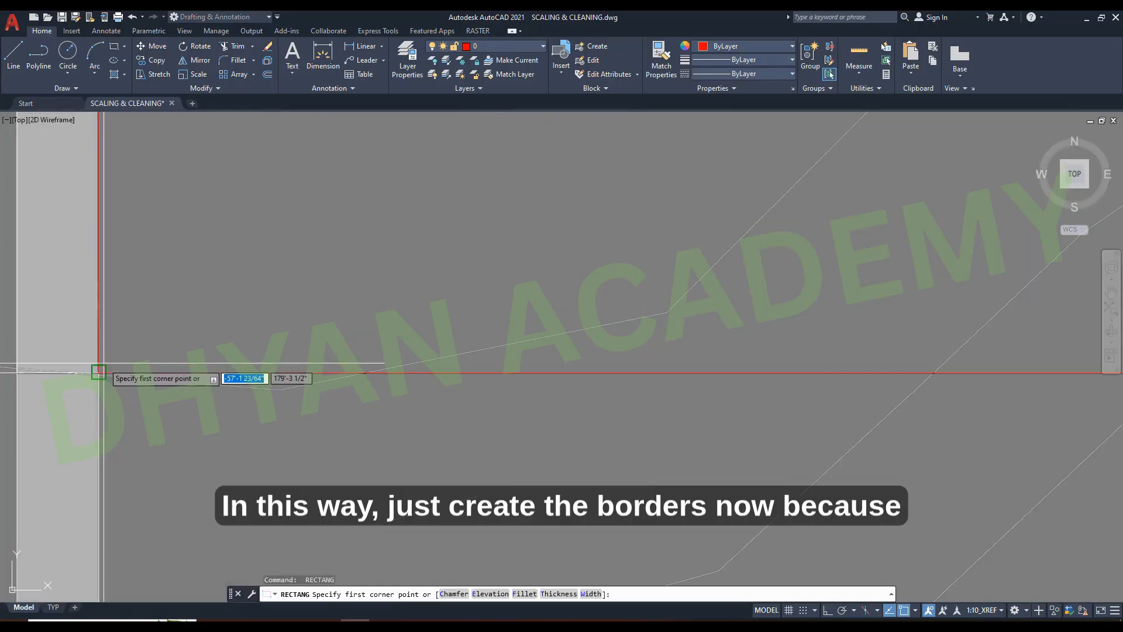
left_click(103, 362)
scroll(227, 364, "down", 5)
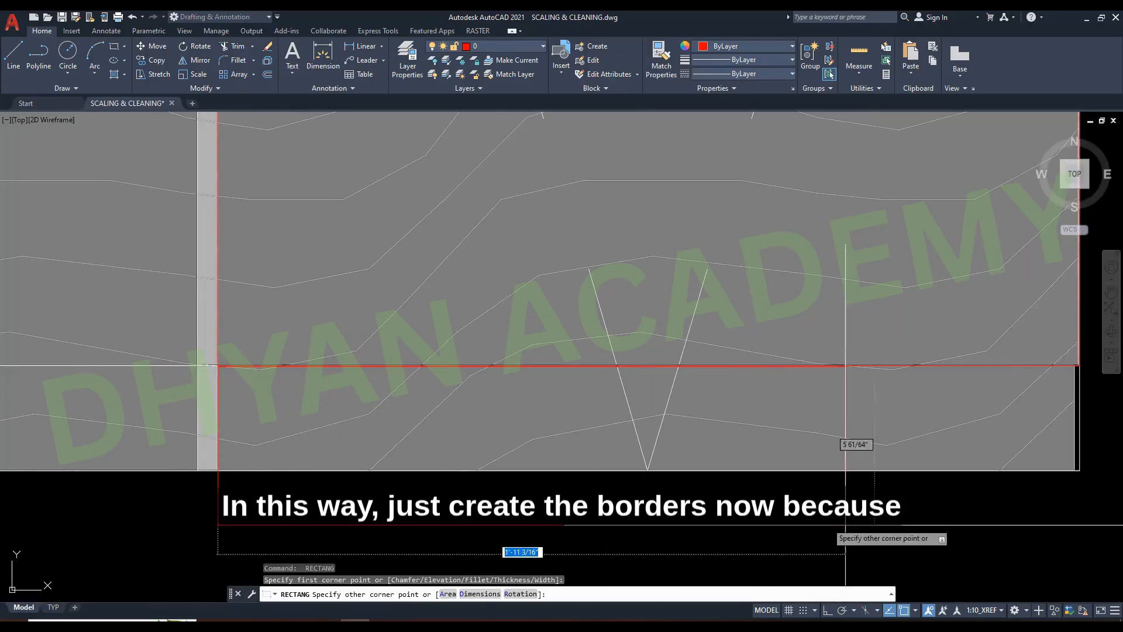
left_click(1078, 468)
scroll(1087, 375, "up", 5)
scroll(1017, 273, "up", 3)
left_click(931, 378)
left_click(910, 390)
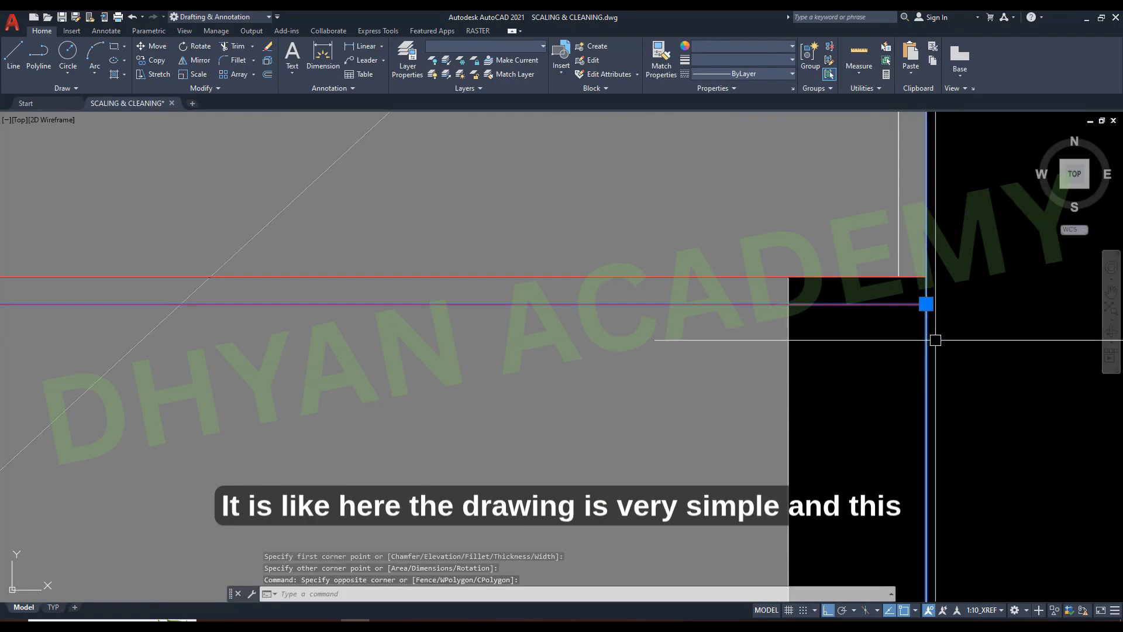
key("Escape")
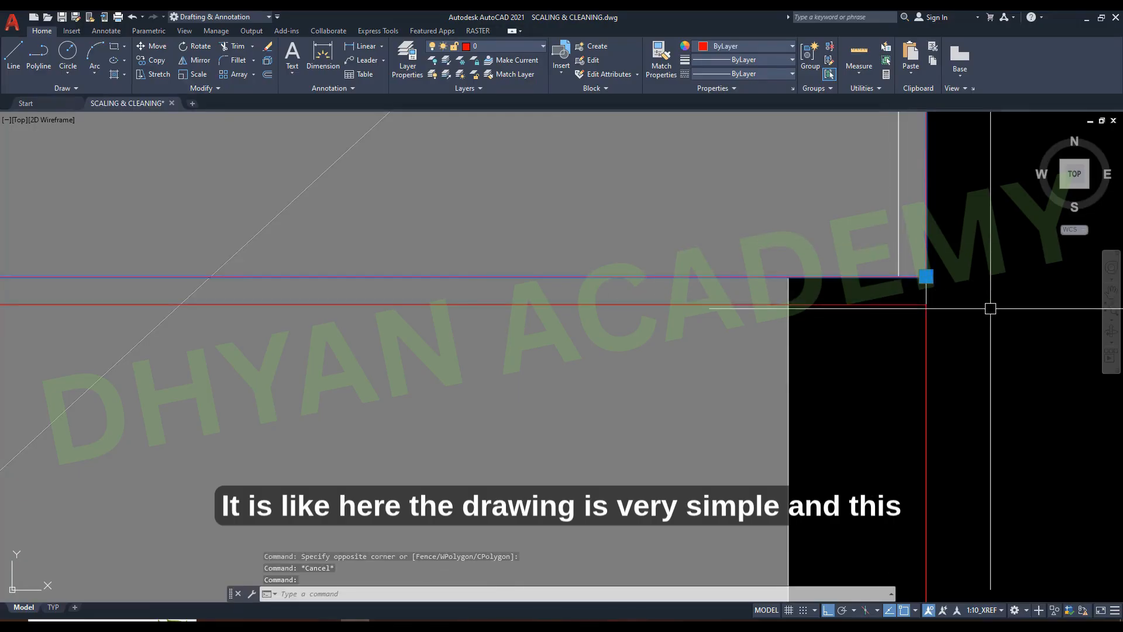
type("M")
key("Return")
key("Escape")
- Stretch the upper edge of the plinth rectangle to meet the lower edge of the panel rectangle
scroll(890, 301, "down", 4)
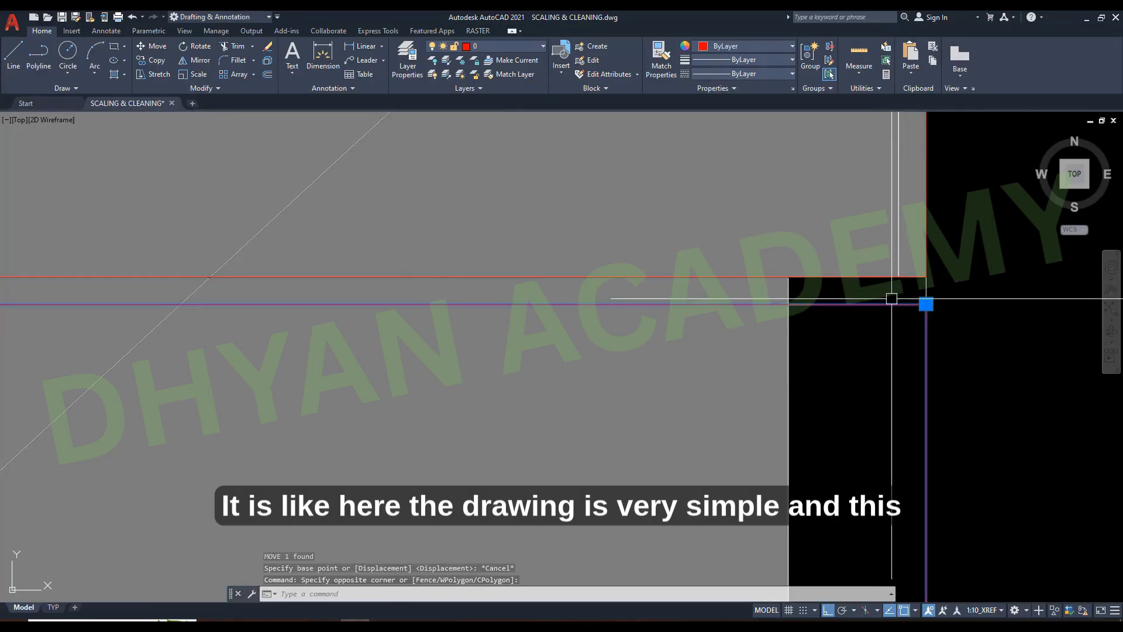
left_click(780, 409)
scroll(99, 373, "up", 8)
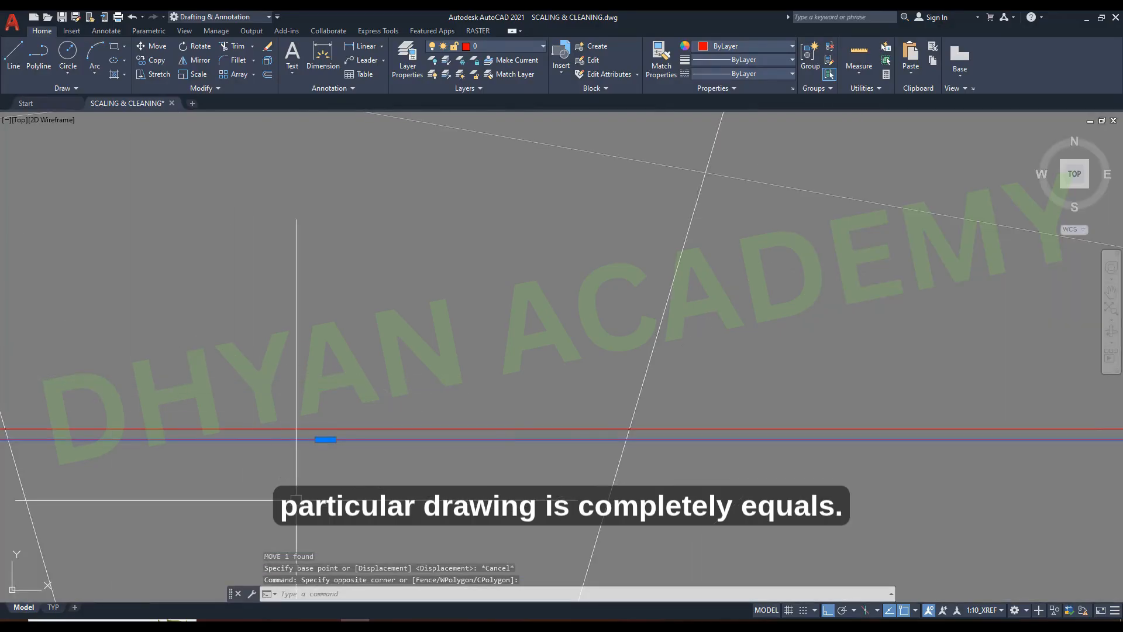
left_click(325, 439)
left_click(325, 429)
scroll(537, 409, "down", 8)
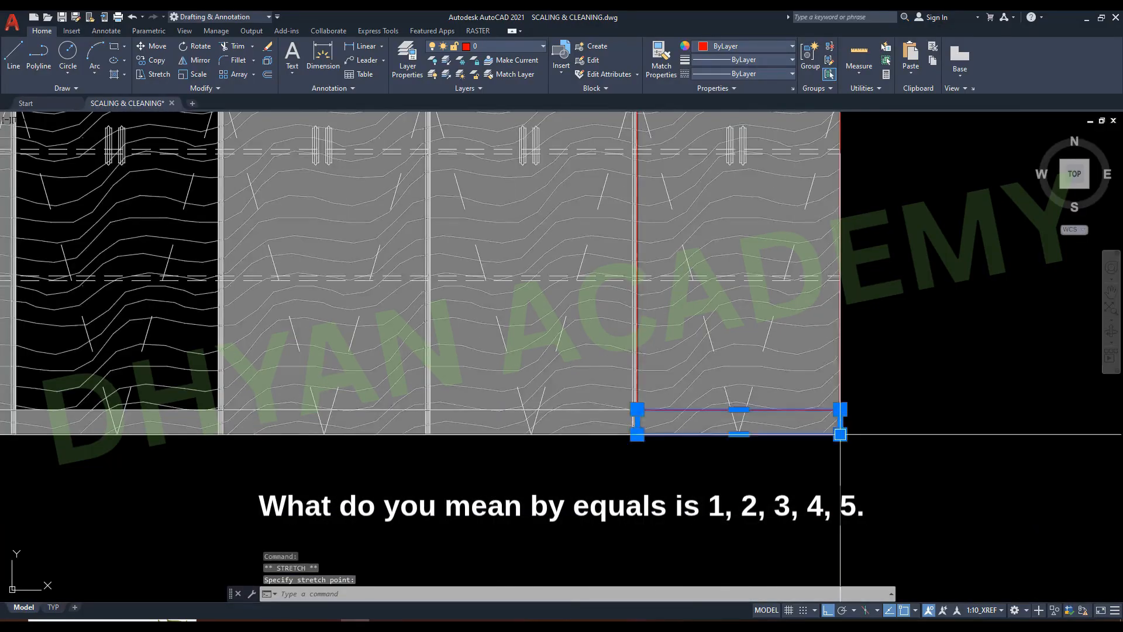
key("Escape")
scroll(878, 510, "down", 4)
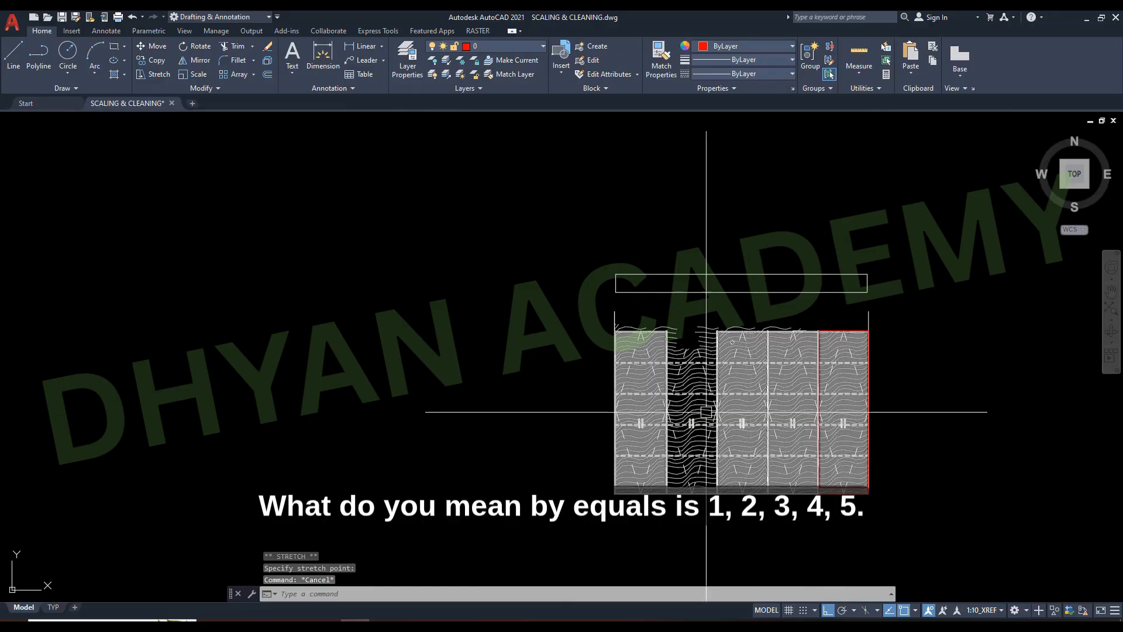
- Move the two red rectangles and the white top-strip outline together to the empty area left of the hatched cabinet
scroll(876, 479, "up", 6)
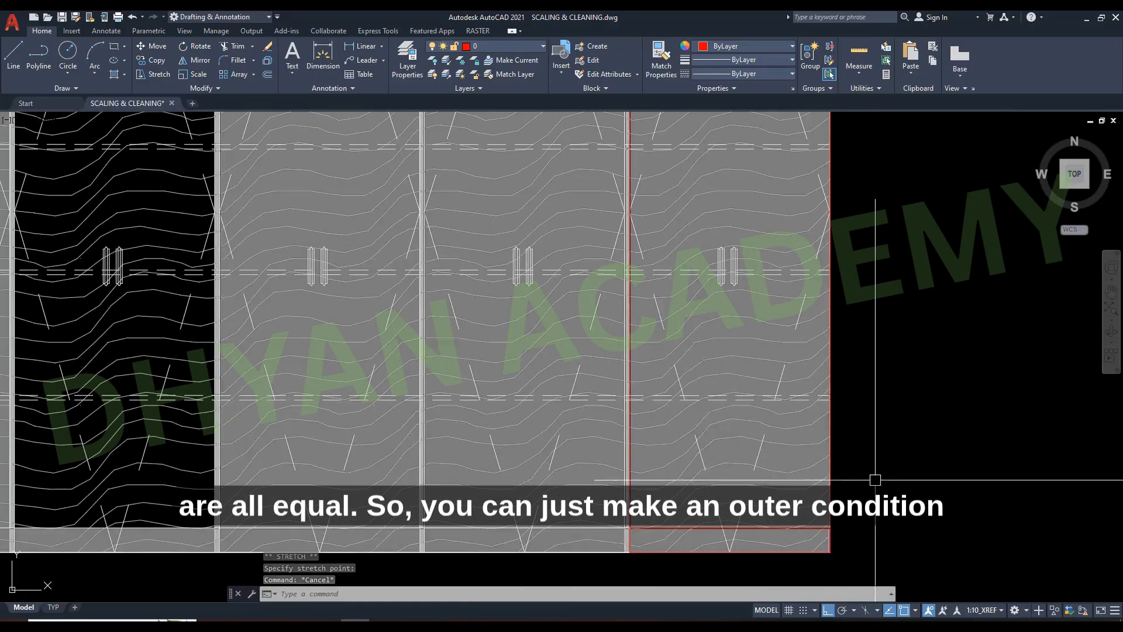
left_click(695, 554)
left_click(631, 492)
scroll(715, 579, "down", 2)
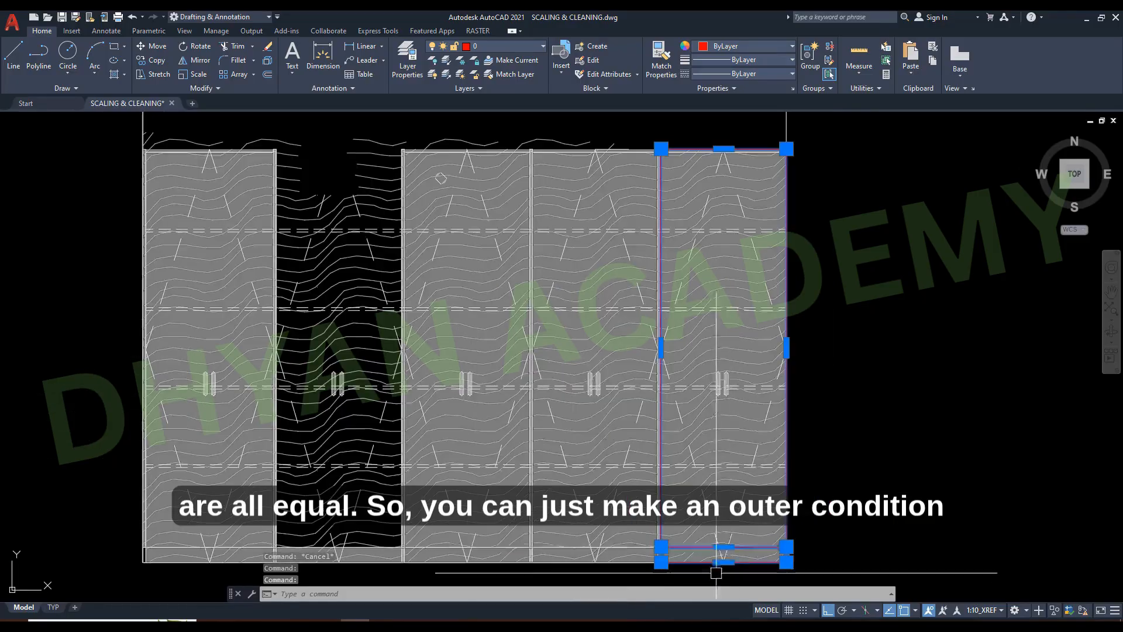
middle_click_drag(762, 175, 801, 590)
left_click(602, 423)
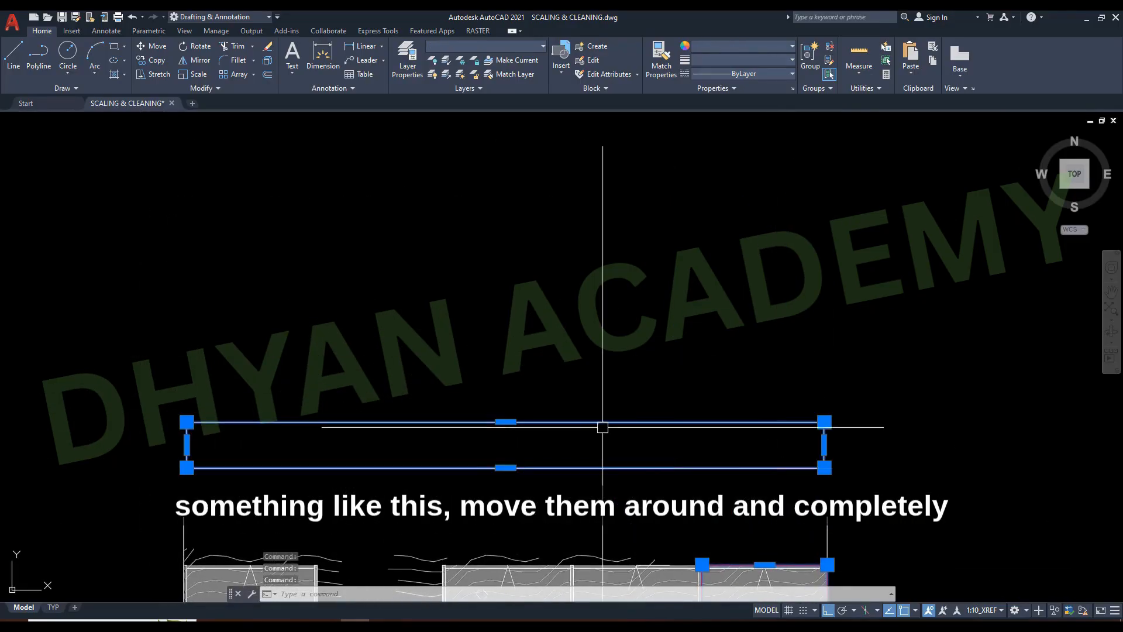
scroll(602, 424, "down", 6)
type("m")
key("Return")
left_click(721, 461)
left_click(273, 351)
scroll(604, 383, "down", 1)
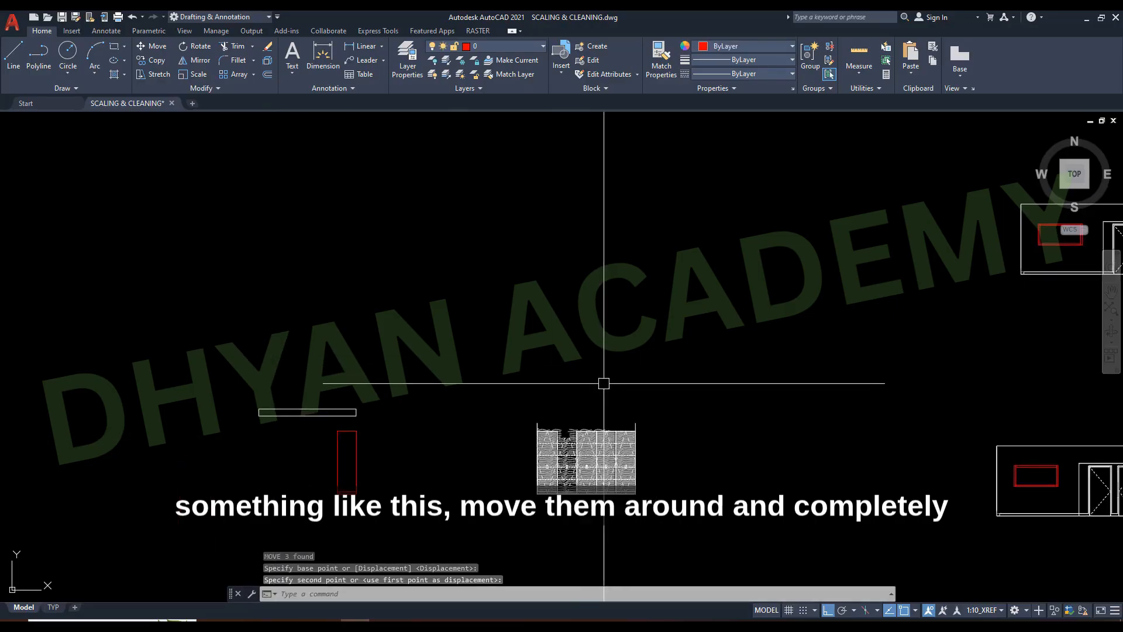
- Move the white top-strip outline down onto the upper edge of the red panel rectangle
scroll(302, 442, "up", 3)
left_click(456, 366)
left_click(407, 306)
type("m")
key("Return")
left_click(447, 325)
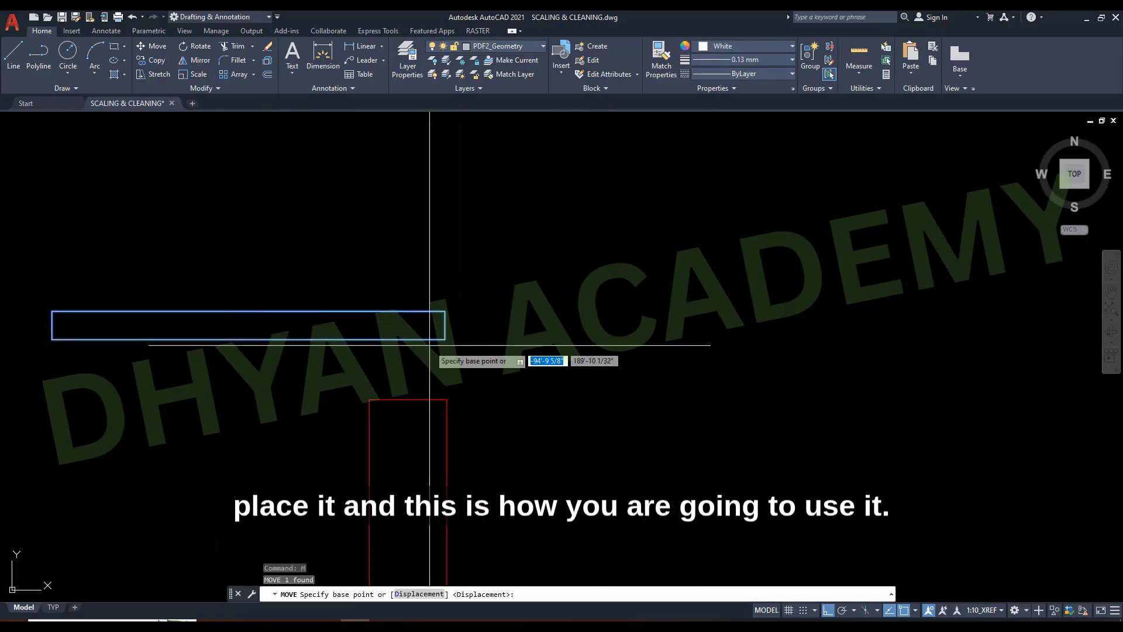
left_click(448, 385)
scroll(410, 329, "down", 5)
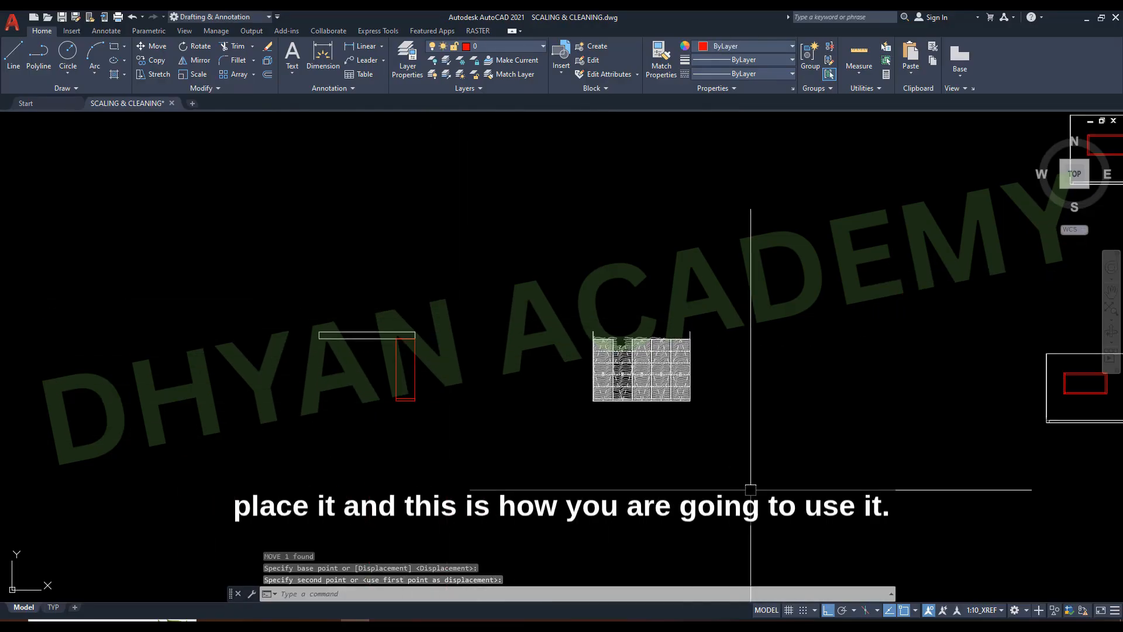
scroll(627, 367, "up", 5)
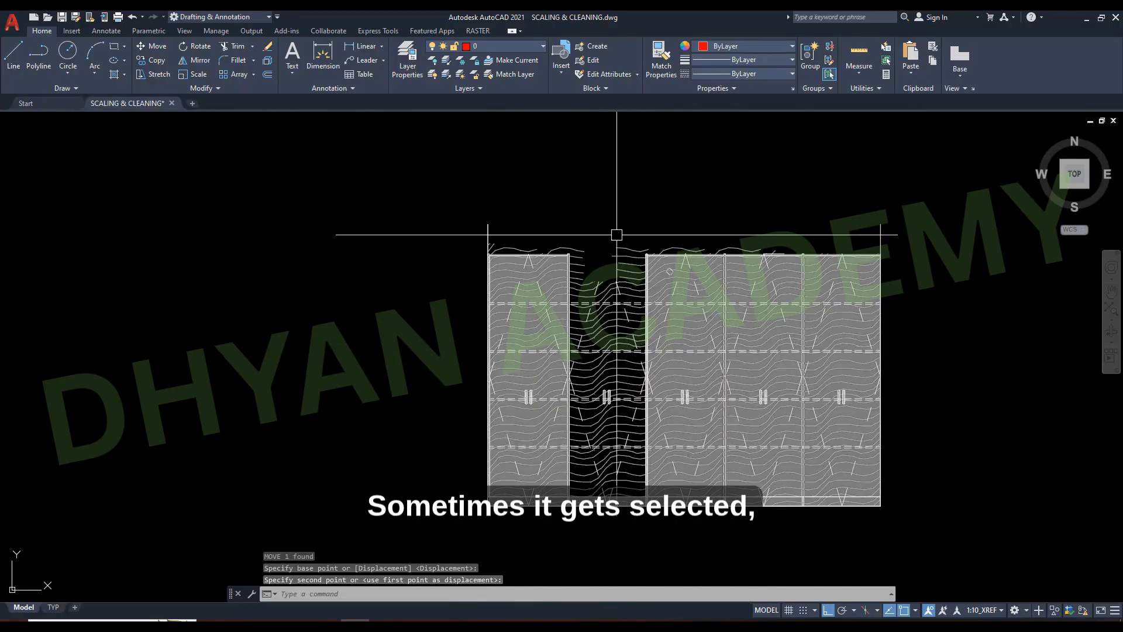
scroll(617, 234, "up", 3)
left_click(657, 213)
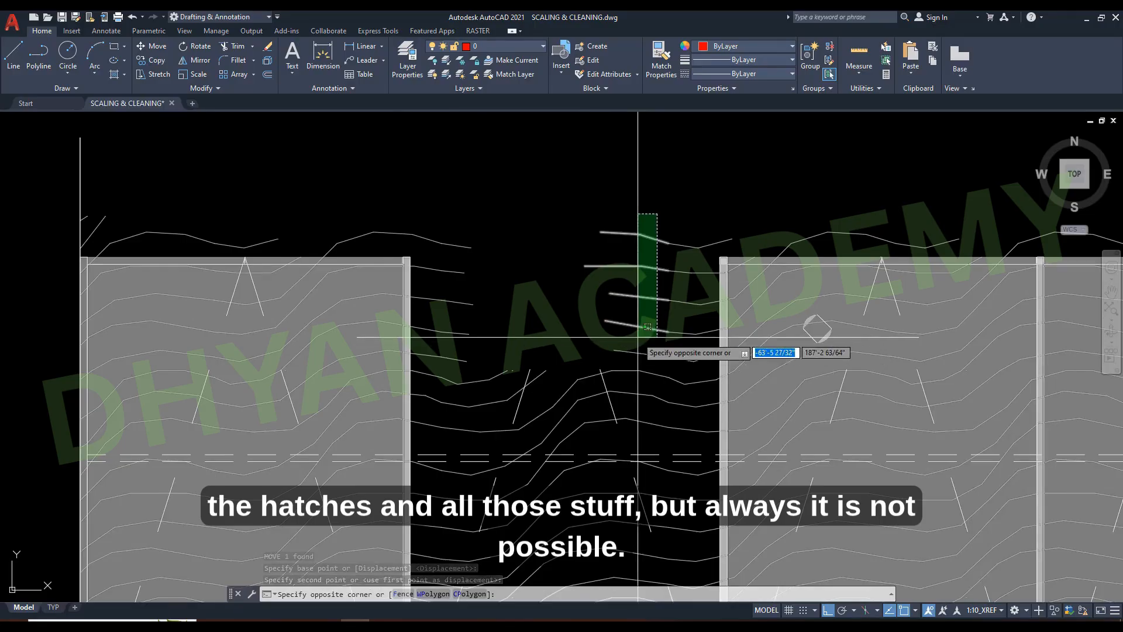
scroll(638, 337, "down", 7)
key("Escape")
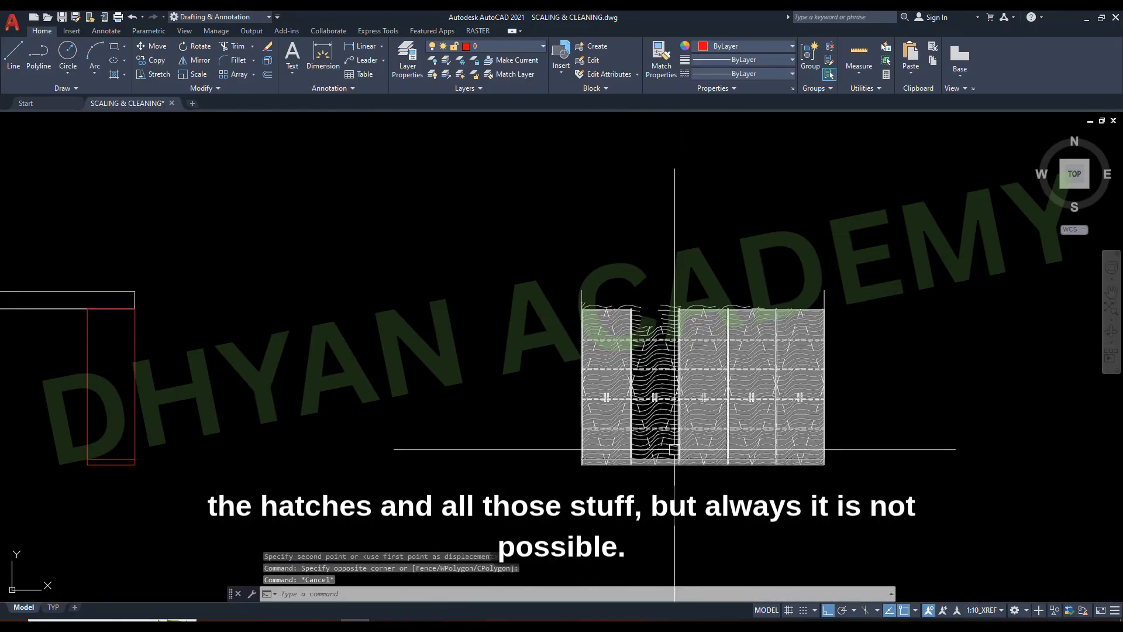
scroll(608, 397, "up", 5)
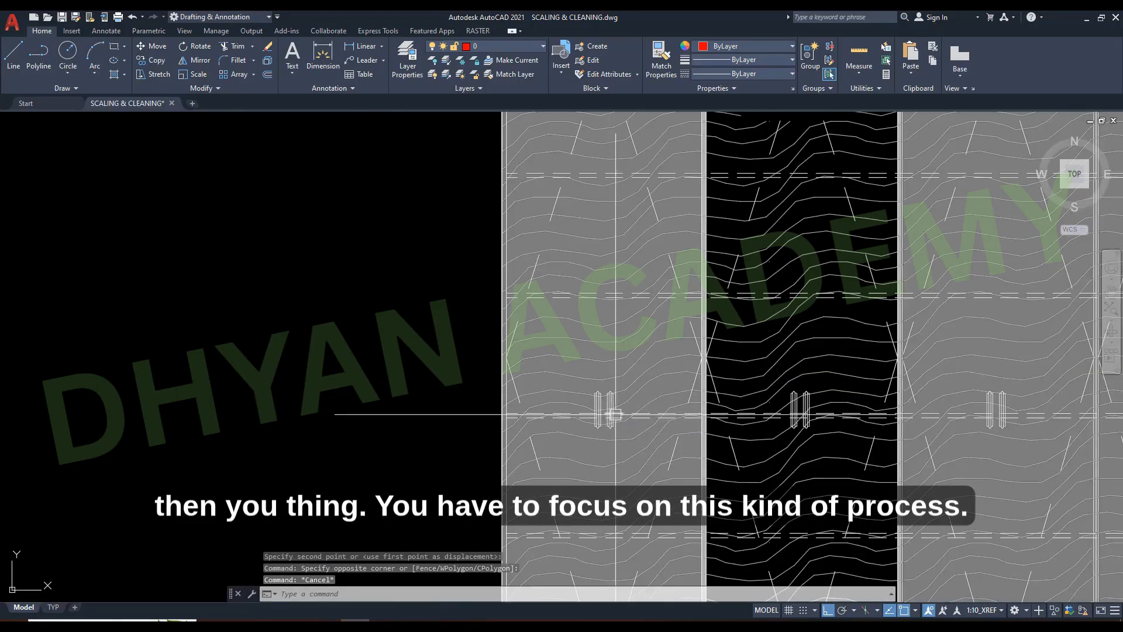
scroll(619, 429, "up", 5)
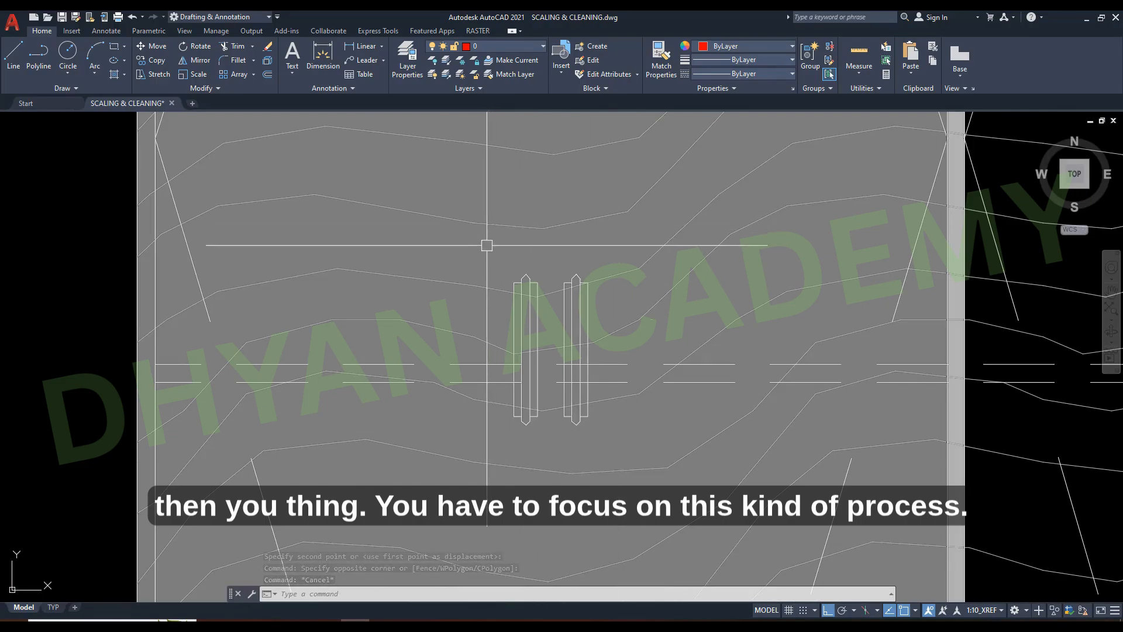
scroll(462, 351, "down", 6)
scroll(515, 363, "up", 5)
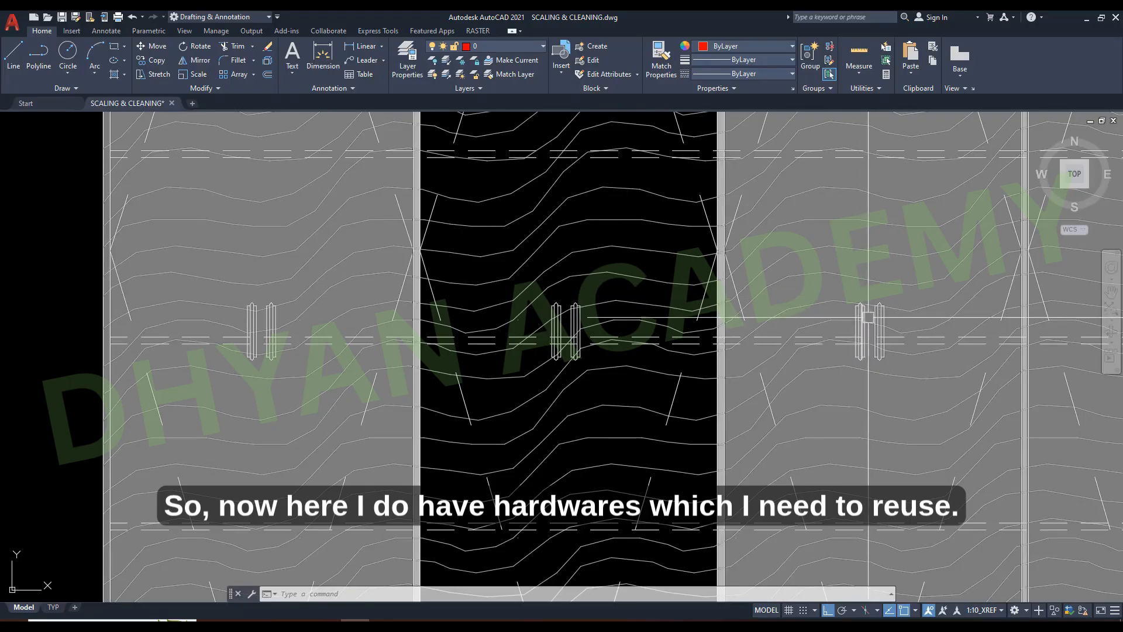
- Copy the third panel's pair of pull handles, without the crossing grain lines, into the red panel outline at the same height
scroll(903, 332, "up", 5)
left_click(742, 227)
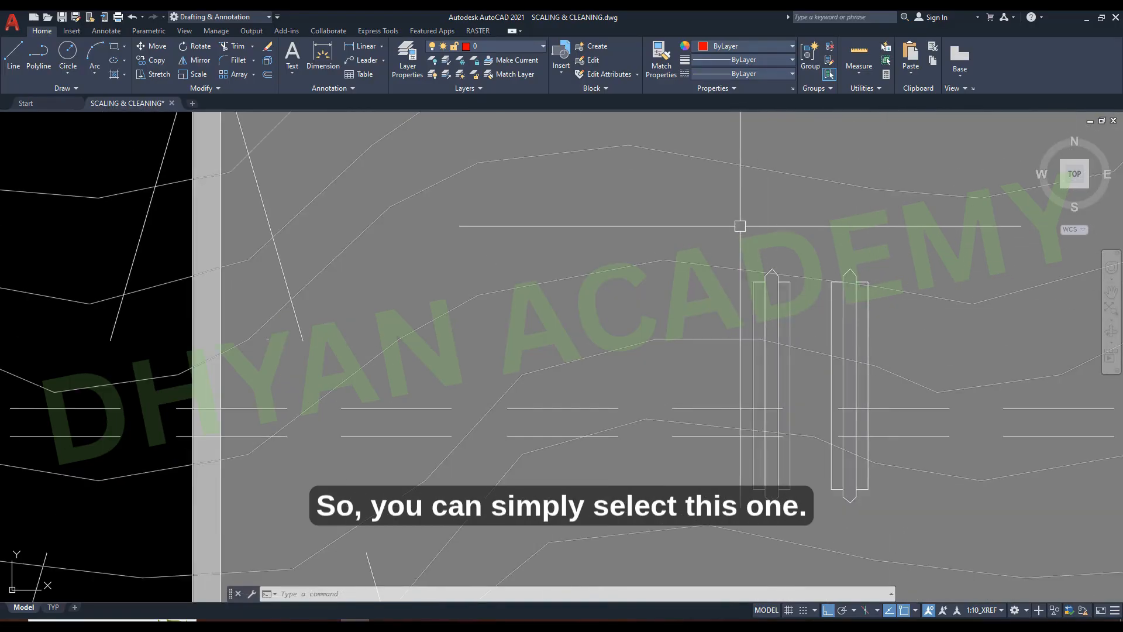
left_click(899, 508)
scroll(848, 344, "up", 3)
left_click(751, 321, "shift")
left_click(706, 399, "shift")
scroll(805, 230, "down", 4)
scroll(799, 294, "up", 3)
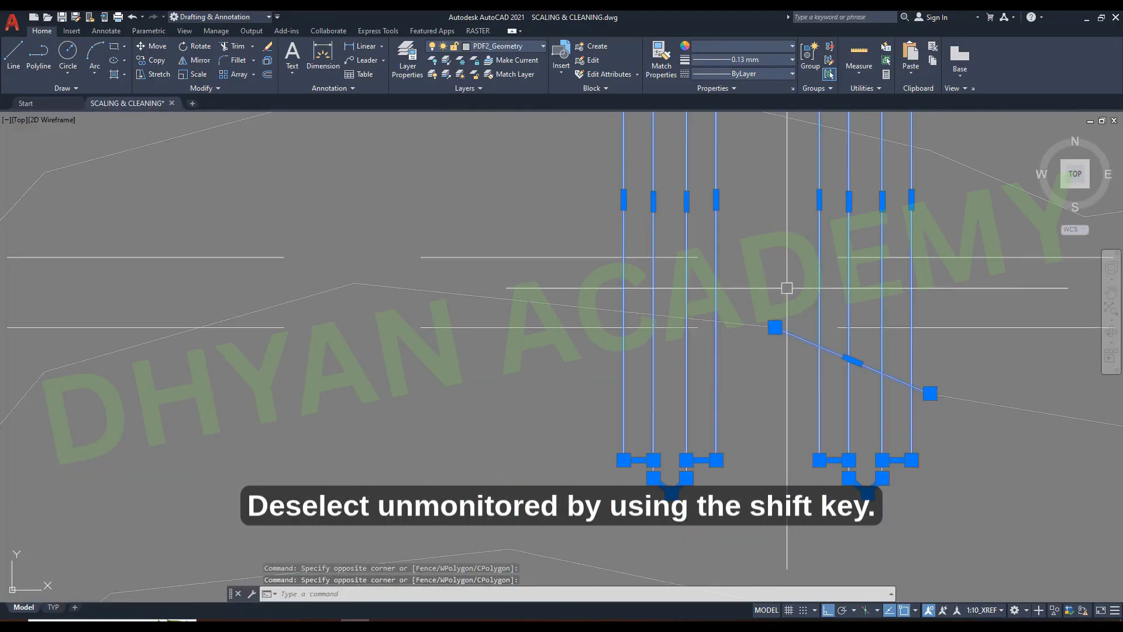
left_click(753, 414, "shift")
scroll(716, 455, "down", 5)
type("CO")
key("Return")
left_click(733, 377)
scroll(786, 416, "down", 7)
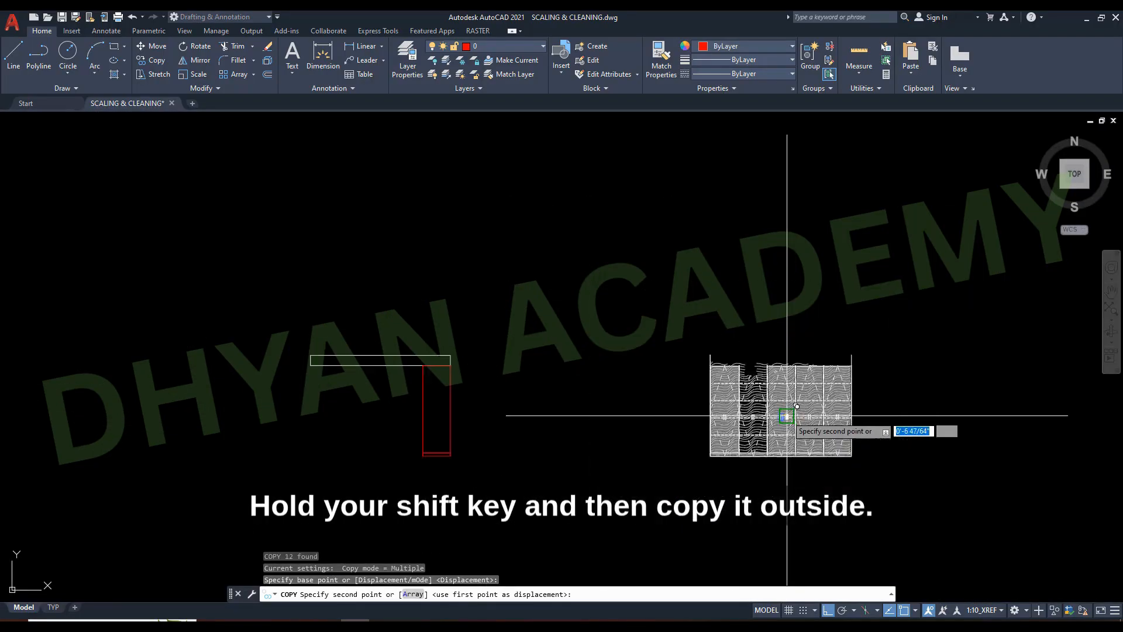
scroll(568, 419, "up", 6)
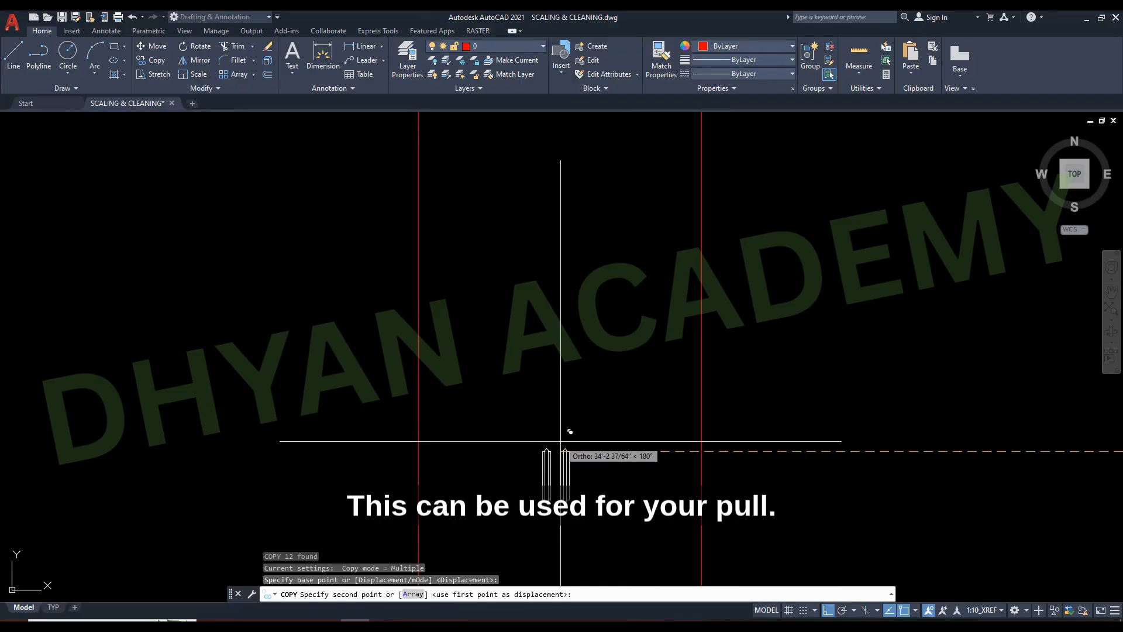
left_click(561, 439)
key("Escape")
scroll(538, 334, "down", 4)
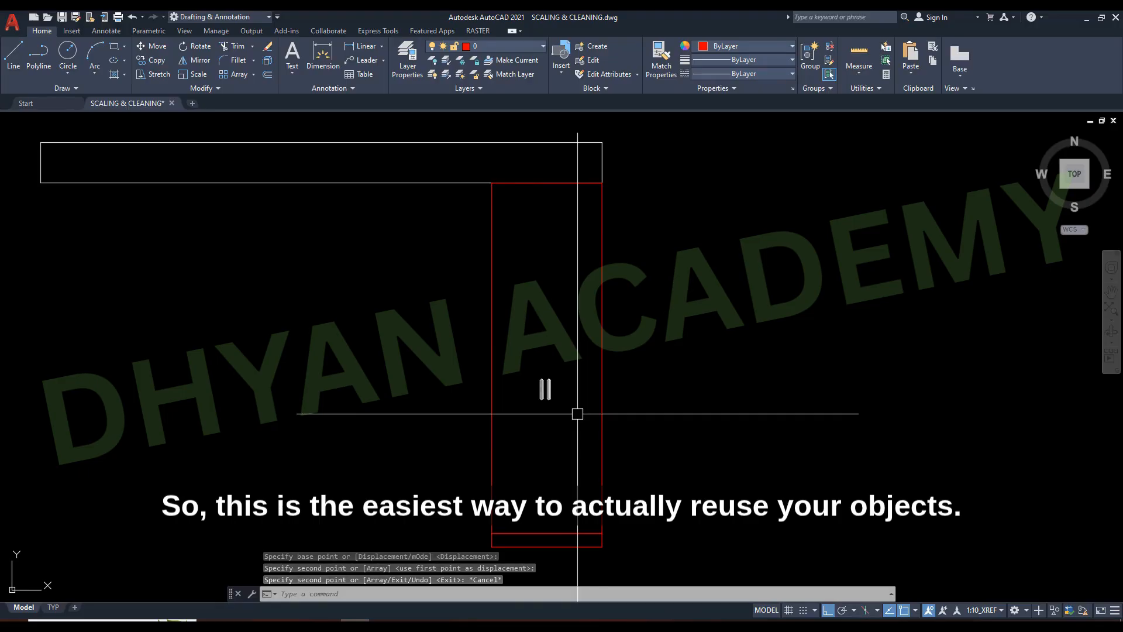
scroll(578, 414, "down", 3)
scroll(770, 356, "up", 7)
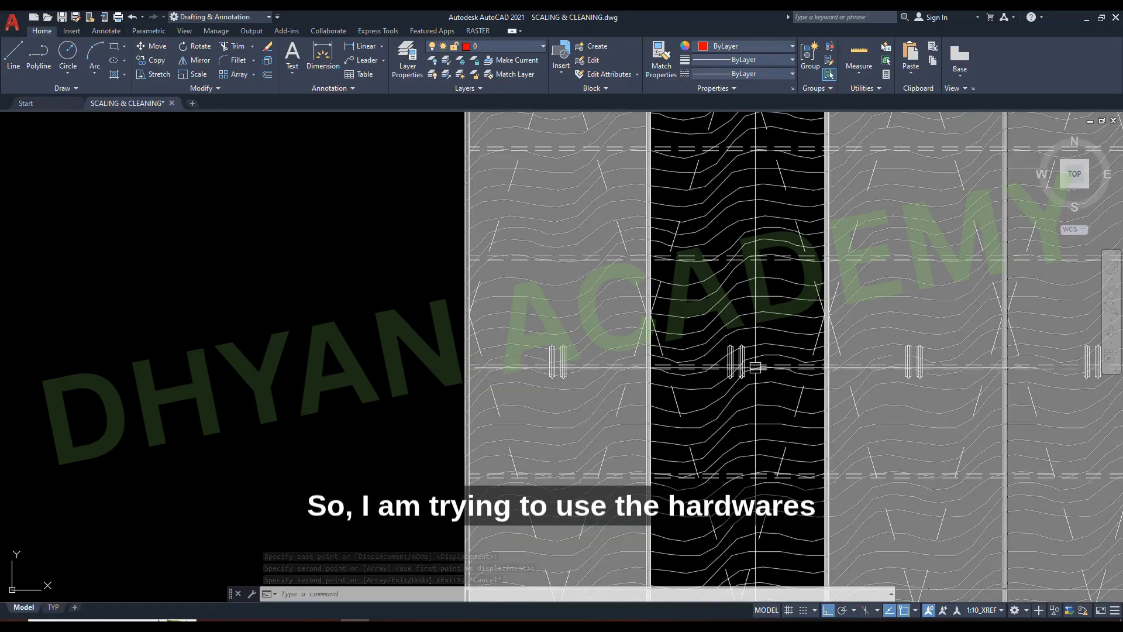
scroll(755, 364, "up", 8)
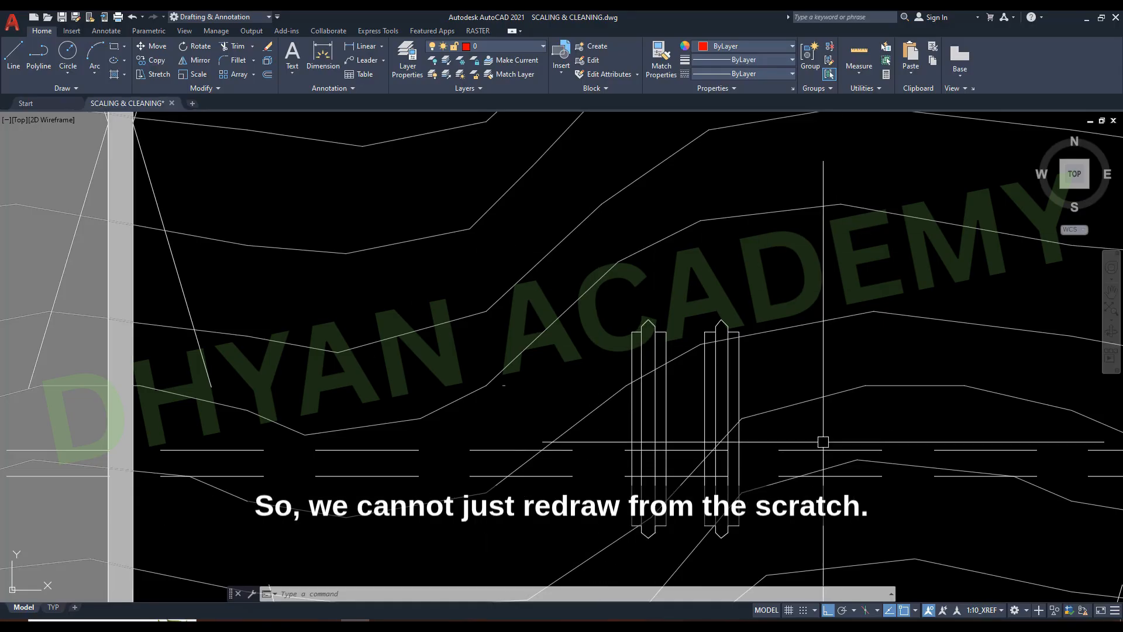
scroll(893, 354, "down", 5)
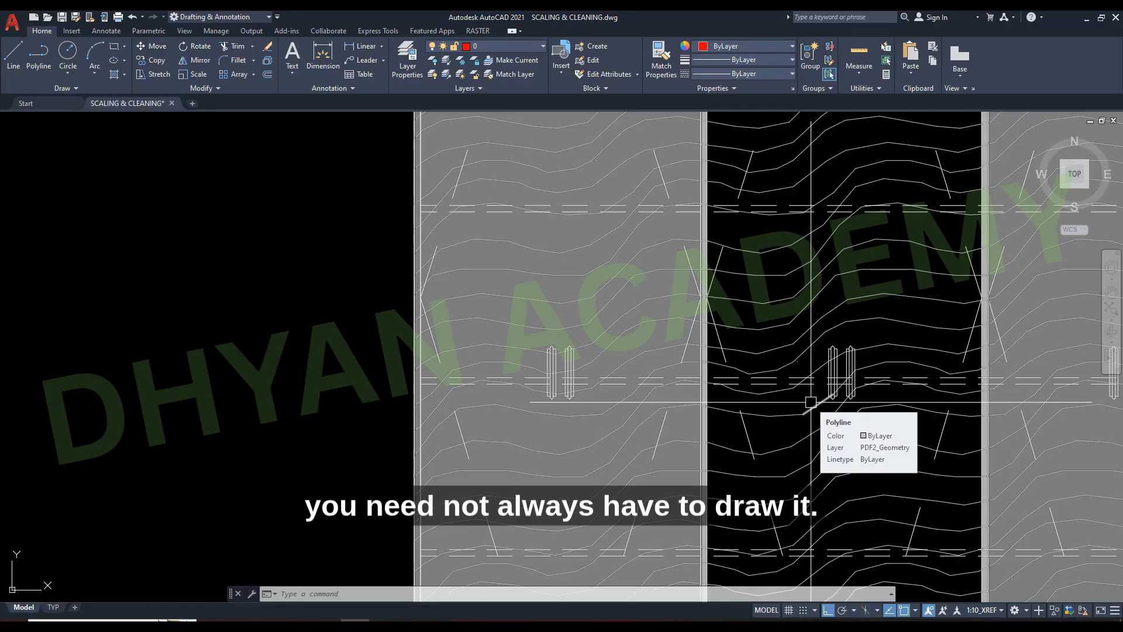
scroll(872, 307, "down", 5)
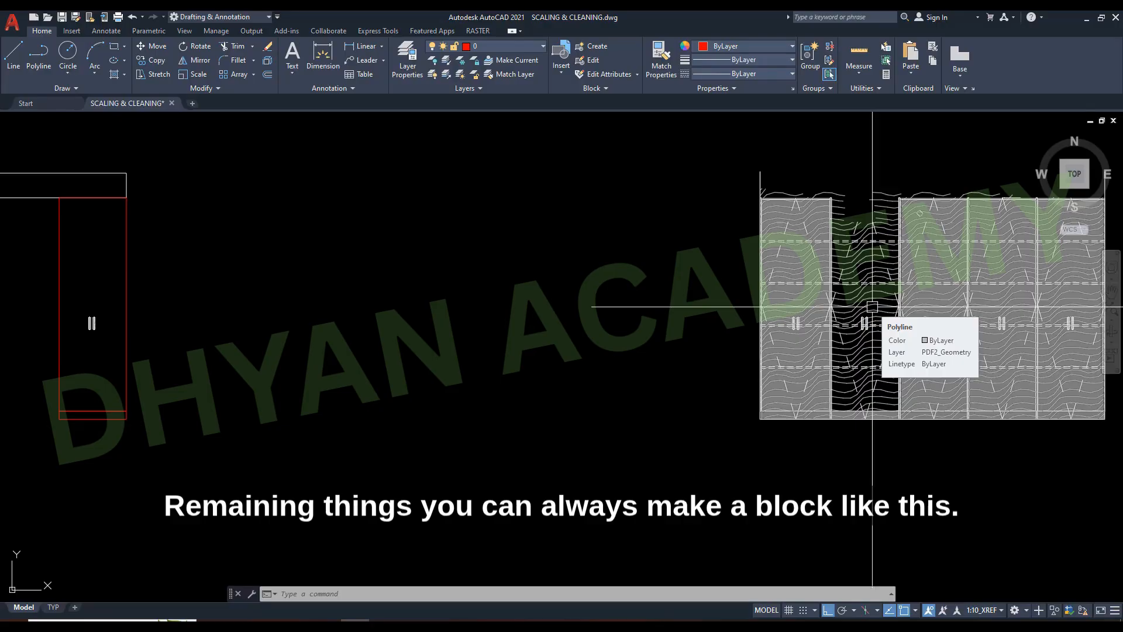
- Copy the pair of handles in the red panel with a base point and paste it as a block beside the panel
scroll(55, 313, "up", 8)
left_click(205, 264)
left_click(412, 491)
key("ctrl+shift+c")
scroll(296, 424, "up", 7)
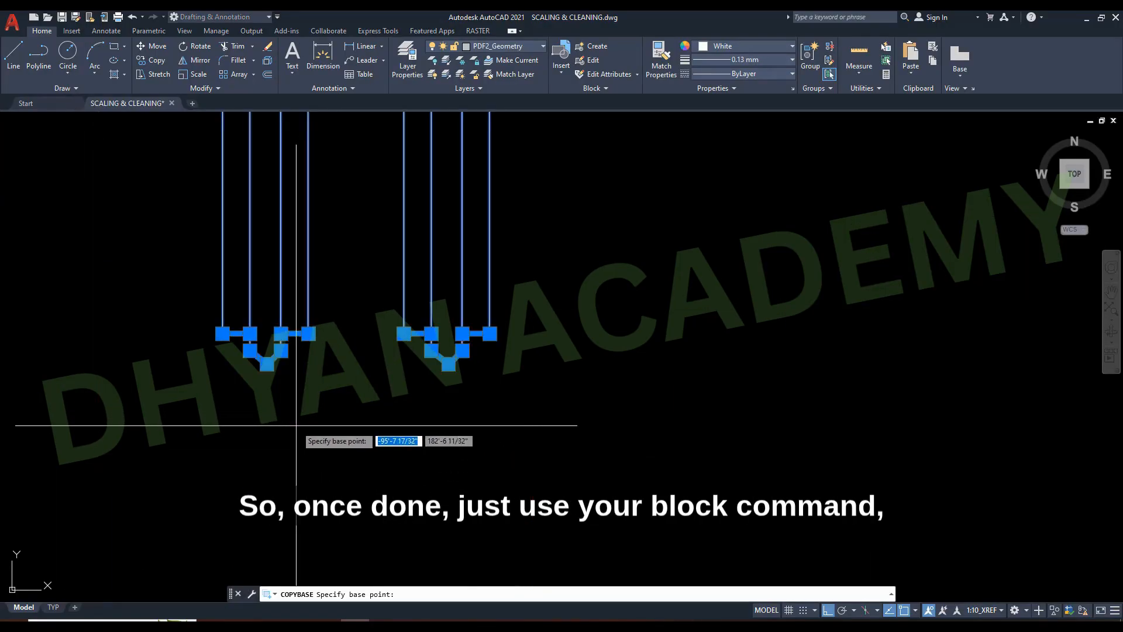
key("Escape")
scroll(225, 451, "down", 6)
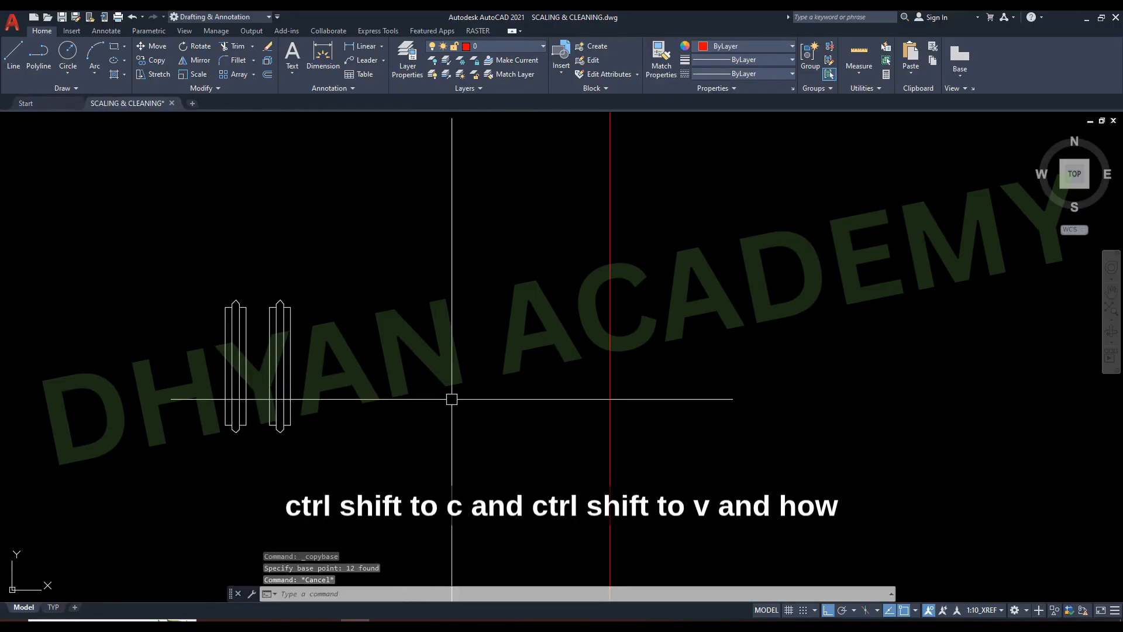
key("ctrl+shift+v")
left_click(815, 419)
- Select the pasted handle block and shift it farther away from the red panel outline
left_click(905, 473)
left_click(808, 333)
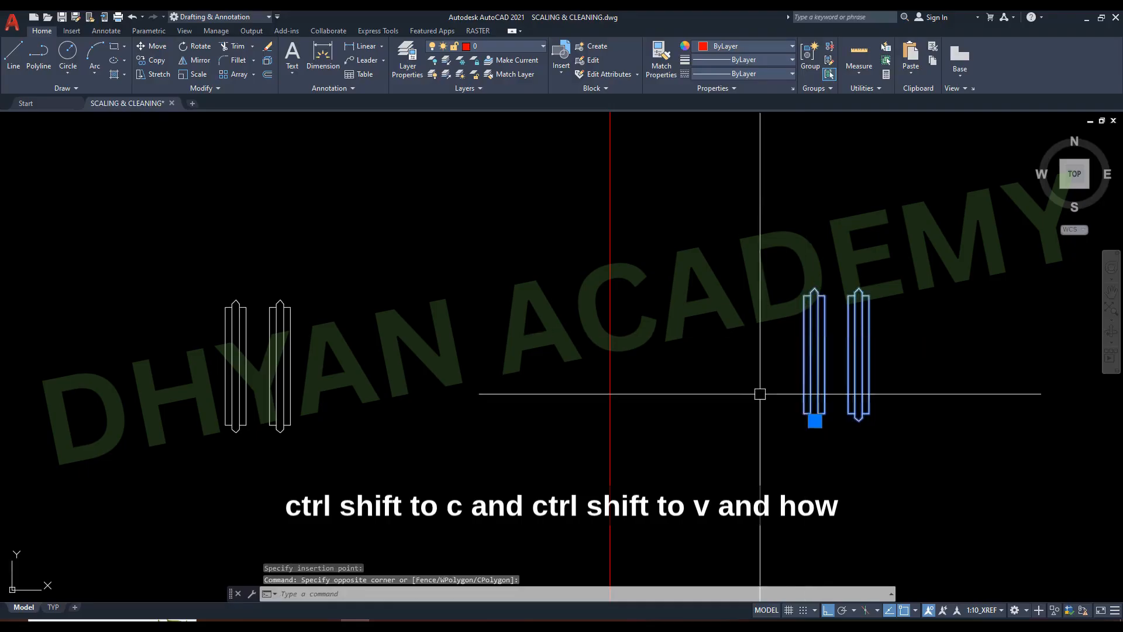
scroll(676, 400, "down", 8)
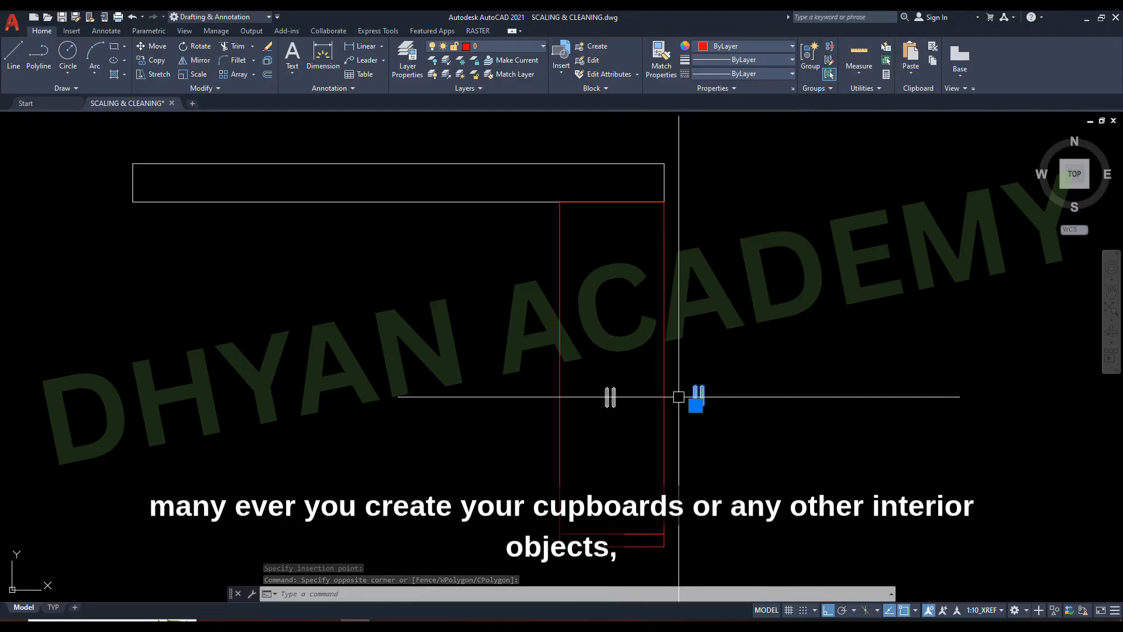
left_click(696, 404)
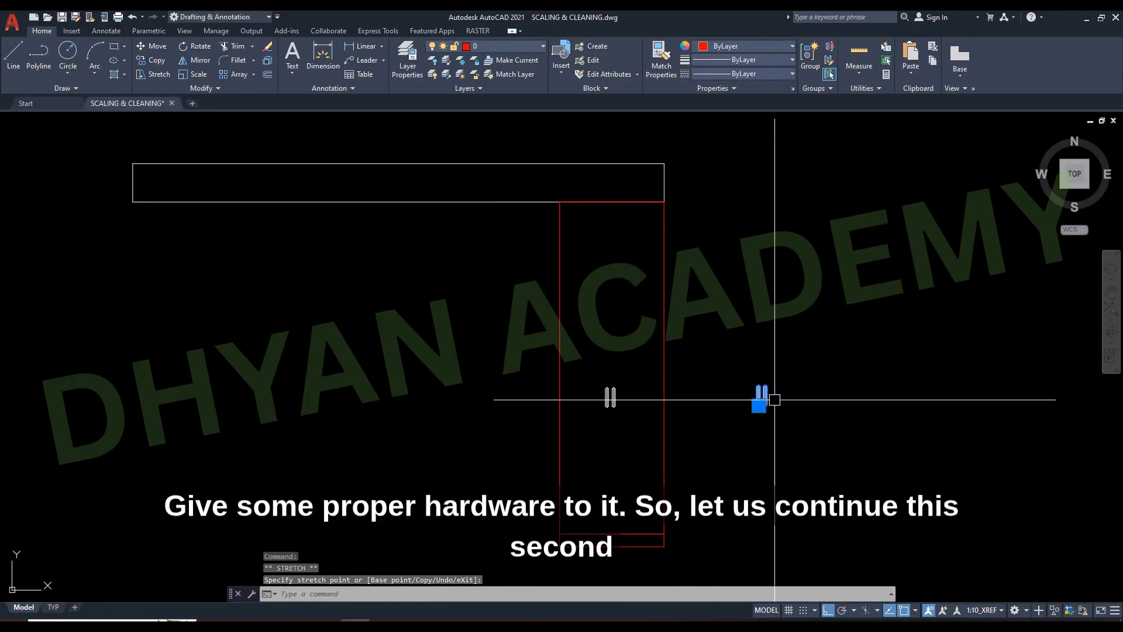
- Examine the enlarged Youth Lobby and Education Office plan on the imported sheet
scroll(501, 396, "down", 5)
middle_click_drag(901, 446, 484, 422)
scroll(485, 421, "down", 2)
scroll(650, 360, "down", 10)
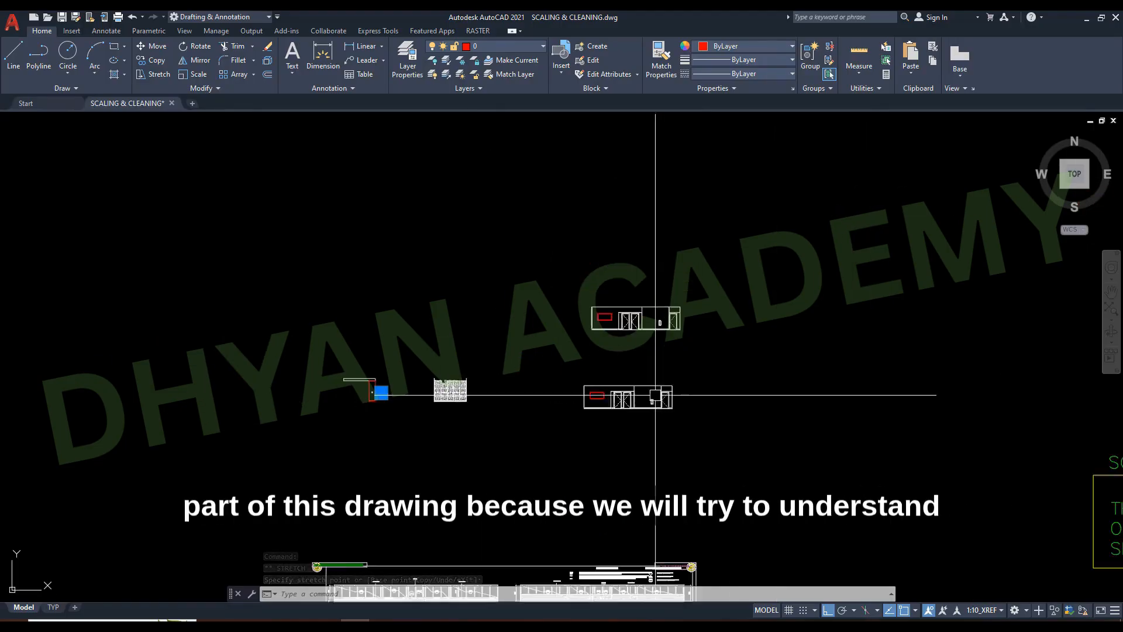
scroll(646, 426, "up", 14)
mouse_move(714, 423)
middle_mouse_down()
mouse_move(704, 372)
mouse_move(737, 385)
middle_mouse_up()
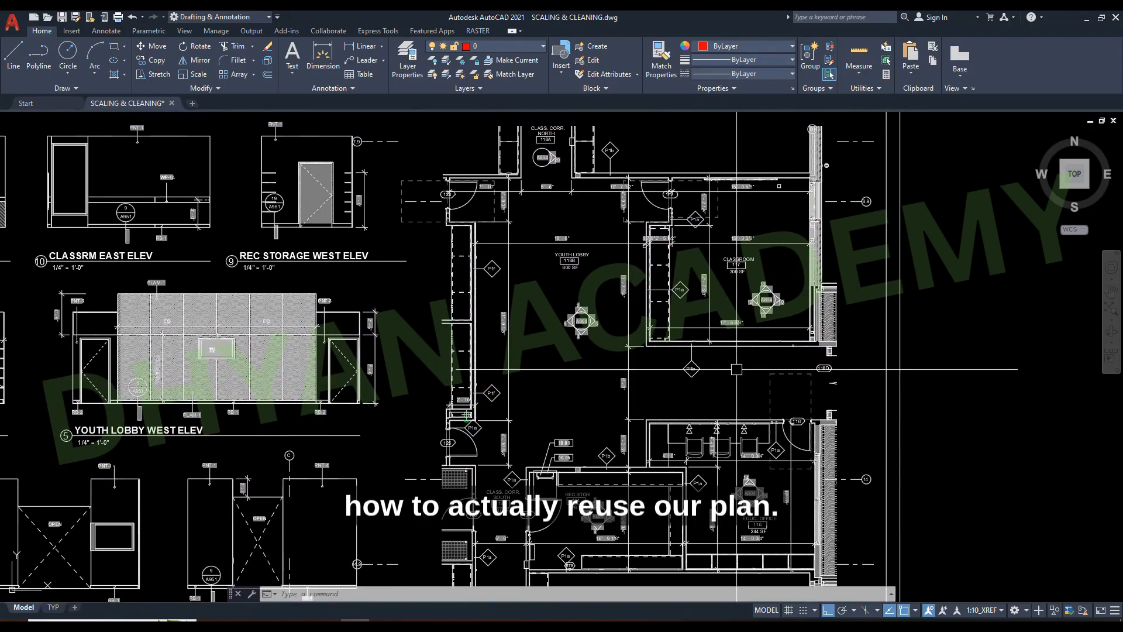
scroll(646, 390, "down", 3)
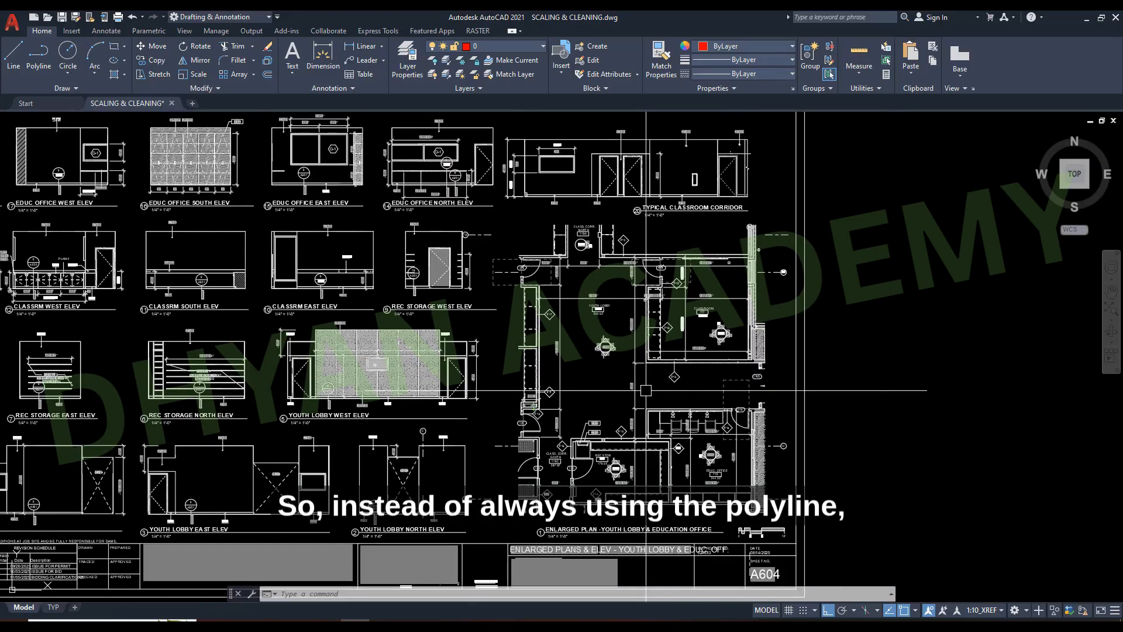